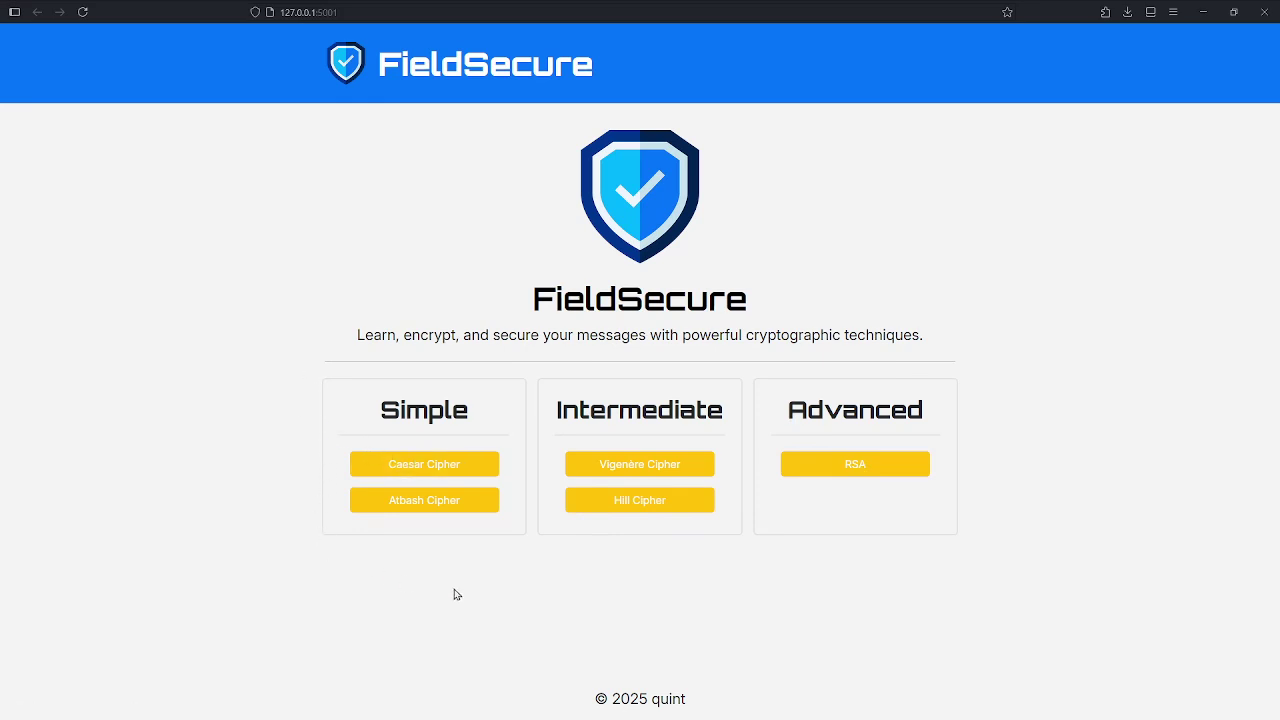
# Open the Caesar Cipher page and encrypt the text "Hello" with a shift number of 3
pyautogui.click(471, 466)
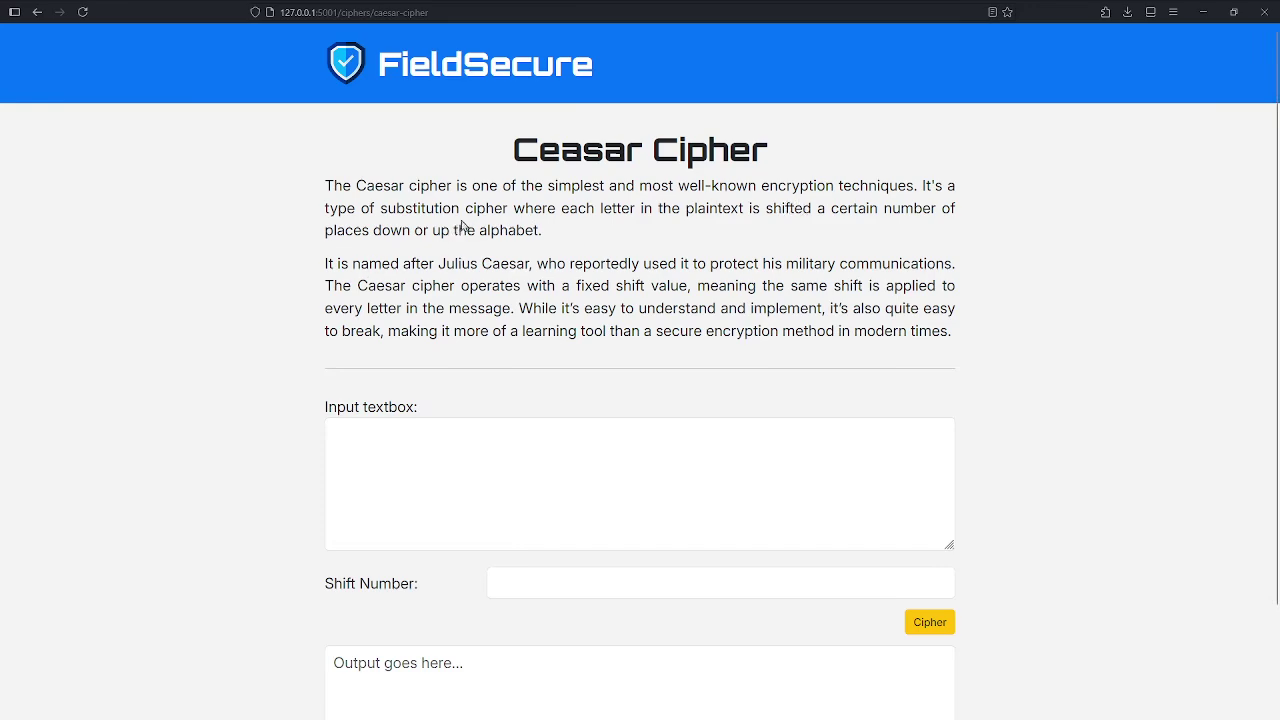
pyautogui.scroll(-2, 490, 232)
pyautogui.click(540, 349)
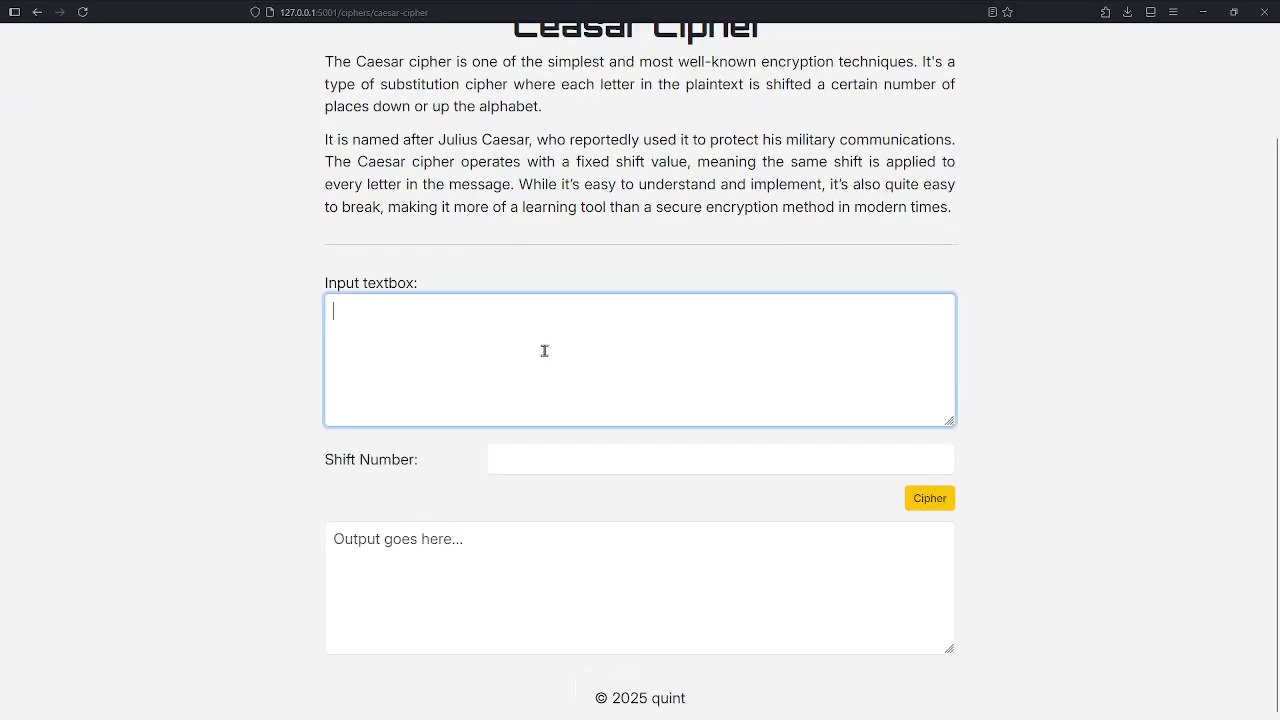
pyautogui.write('Heloo')
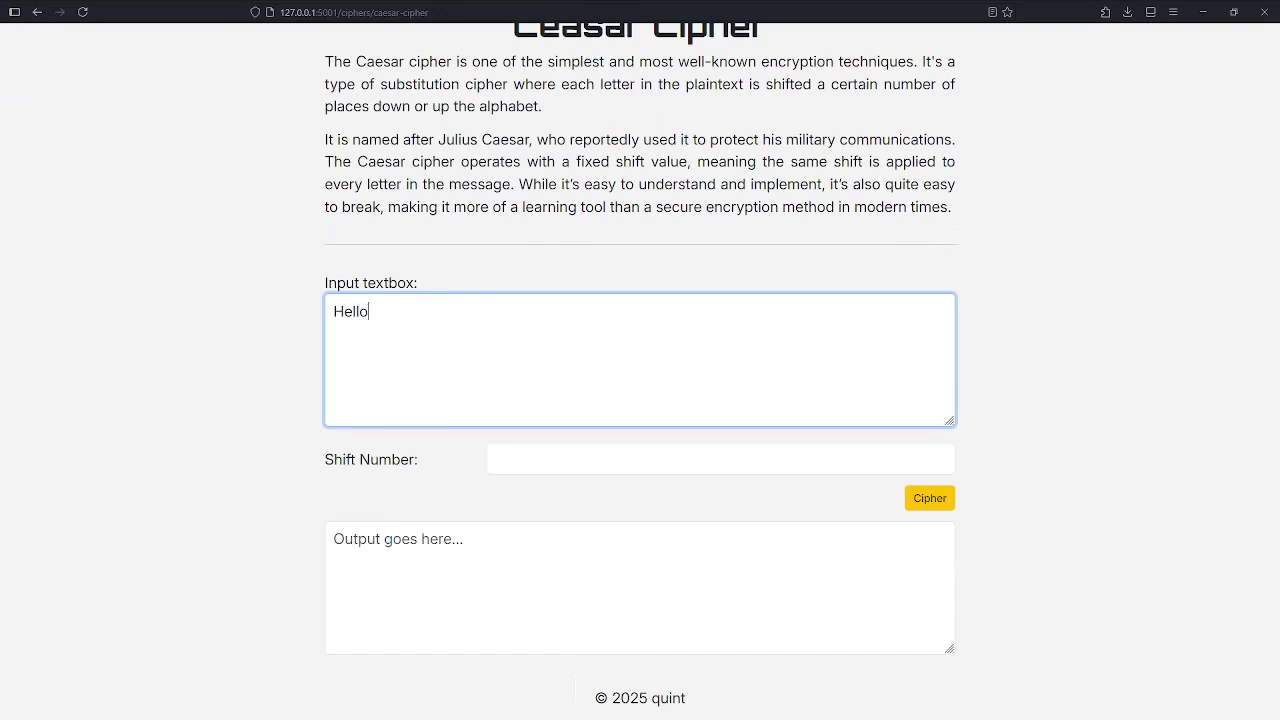
pyautogui.click(546, 451)
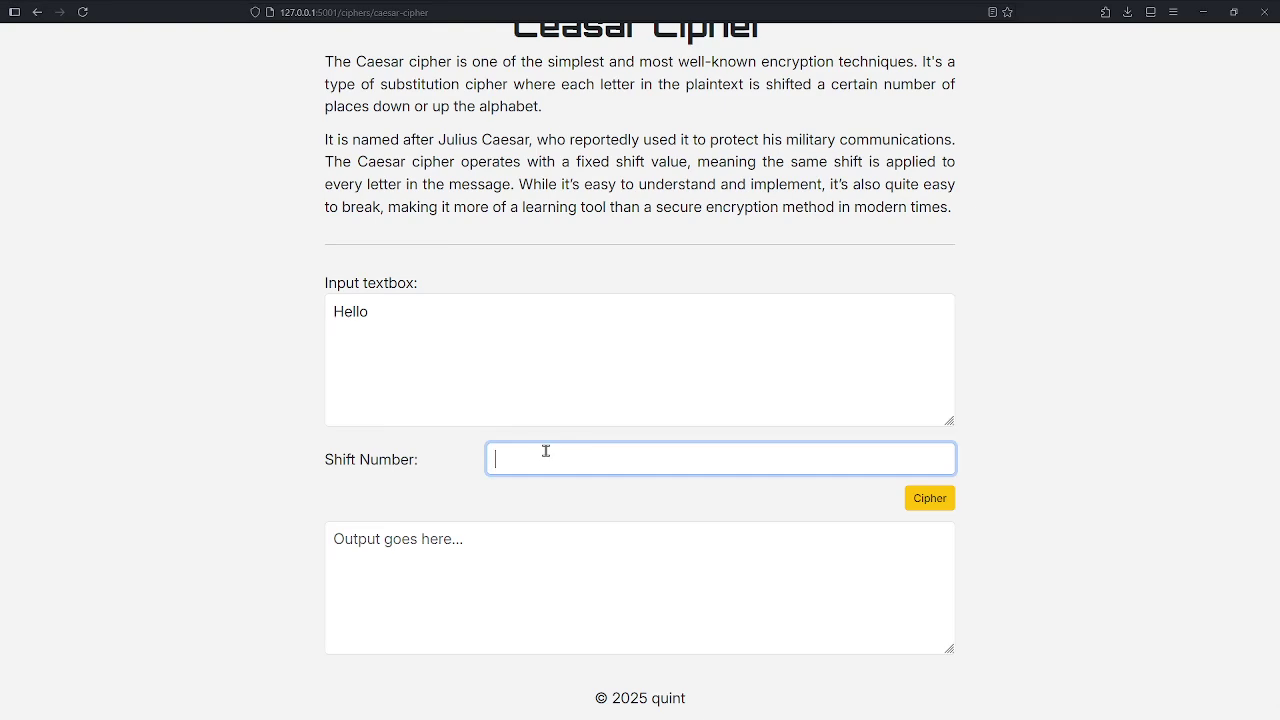
pyautogui.write('3')
pyautogui.click(1005, 392)
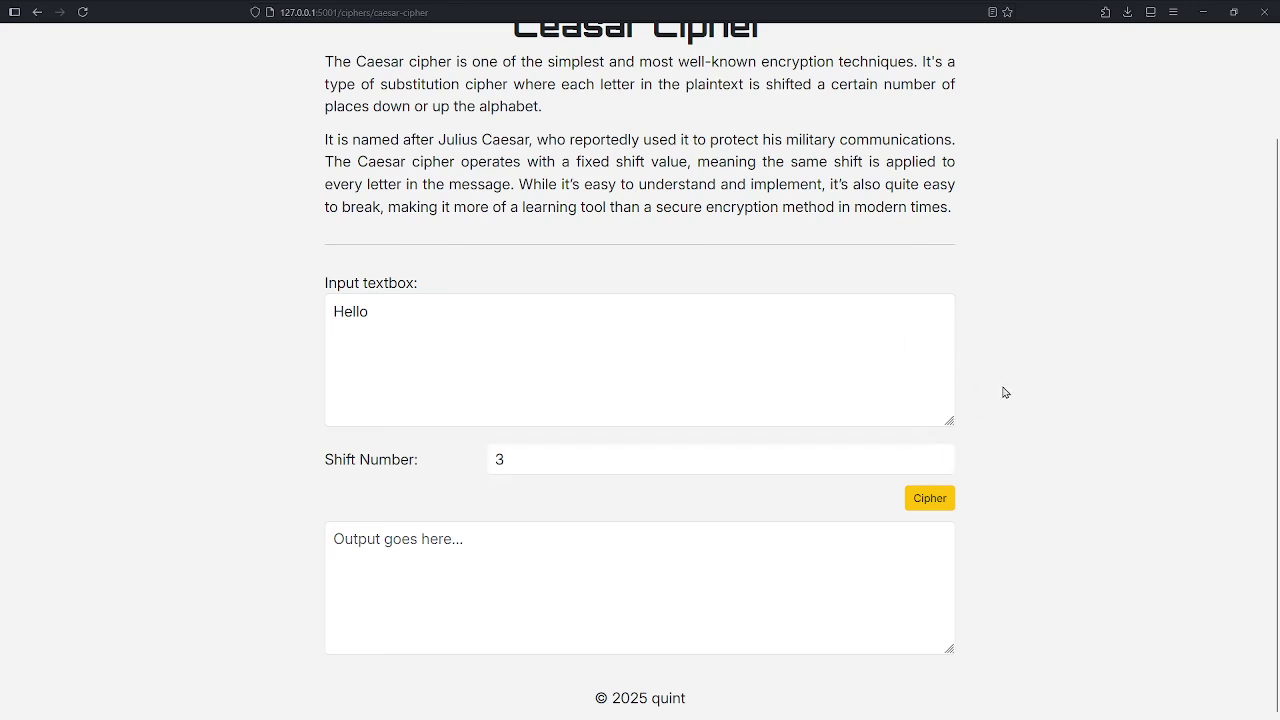
pyautogui.click(951, 501)
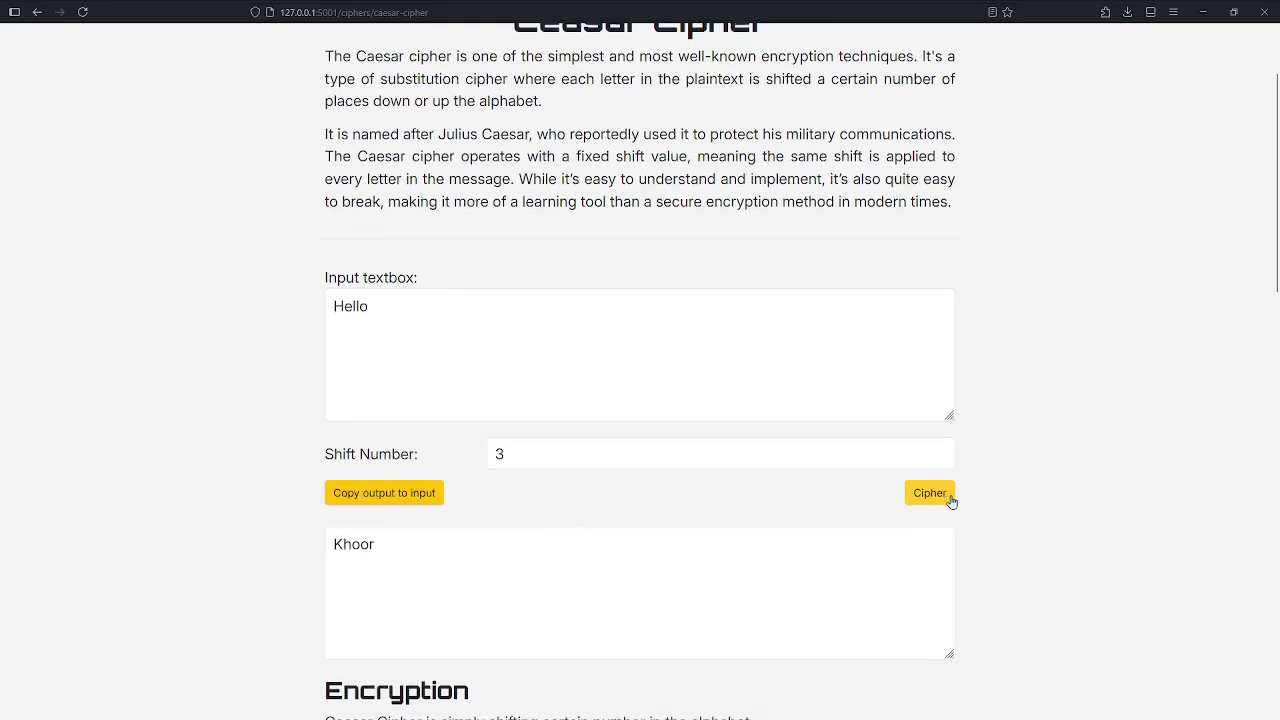
# Examine the ciphertext output and the opening text of the Encryption explanation, including the Step 1 description
pyautogui.scroll(-5, 420, 286)
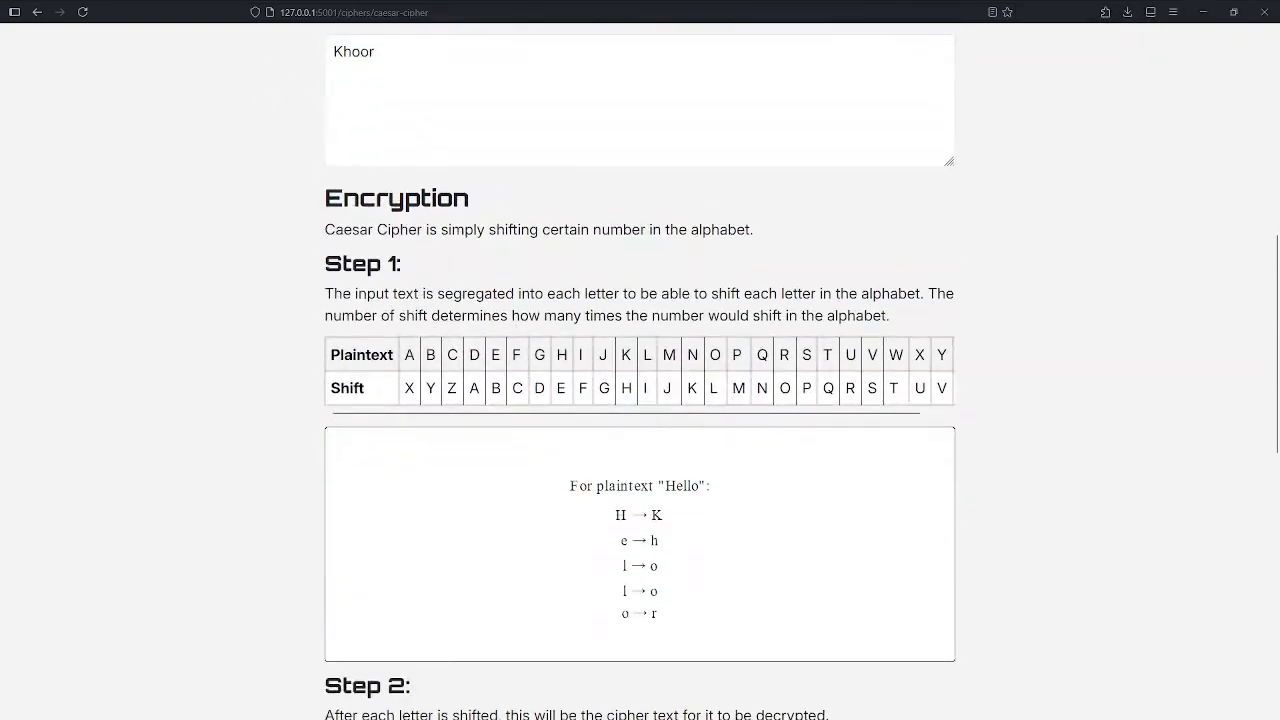
pyautogui.moveTo(412, 50); pyautogui.dragTo(266, 66)
pyautogui.click(257, 120)
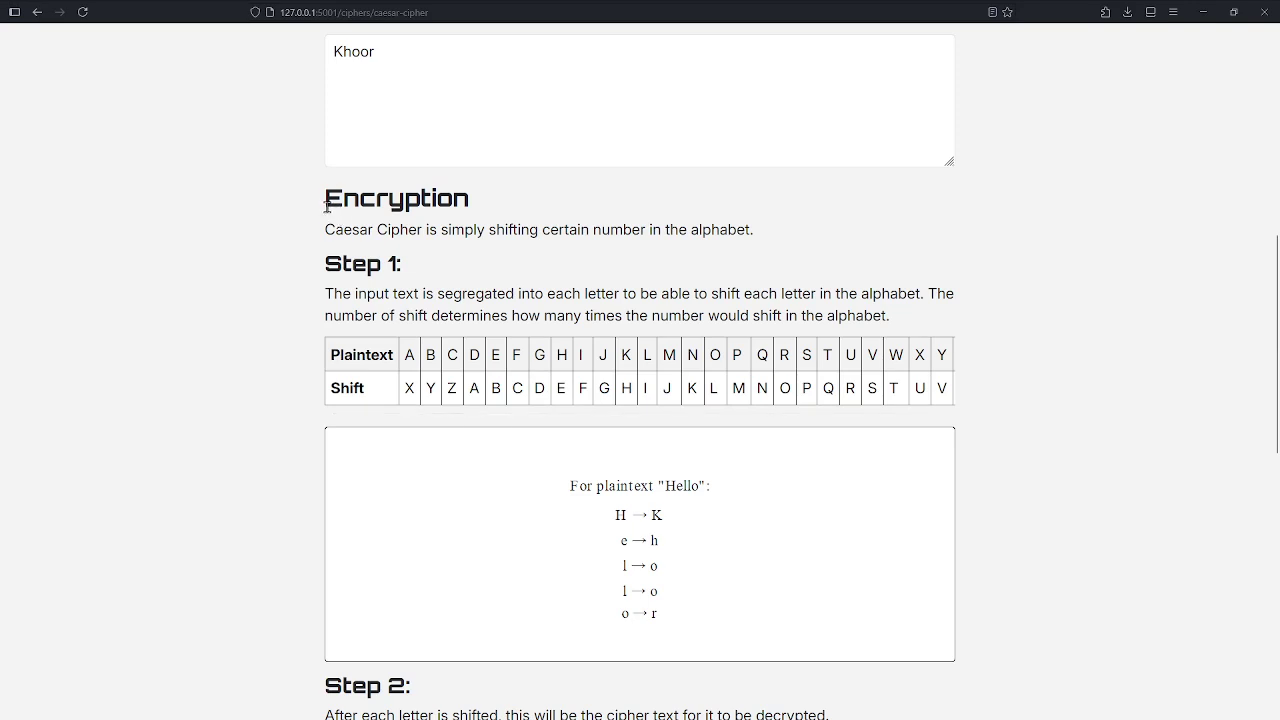
pyautogui.moveTo(326, 205); pyautogui.dragTo(920, 189)
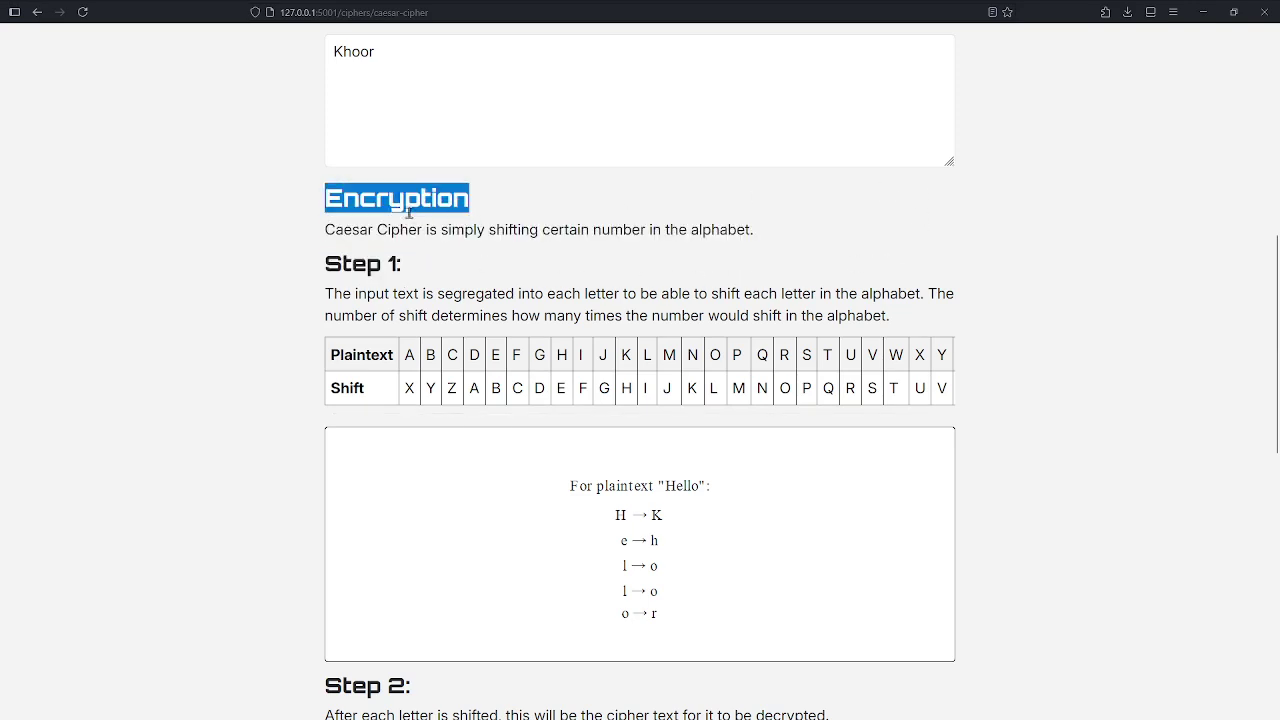
pyautogui.click(323, 211)
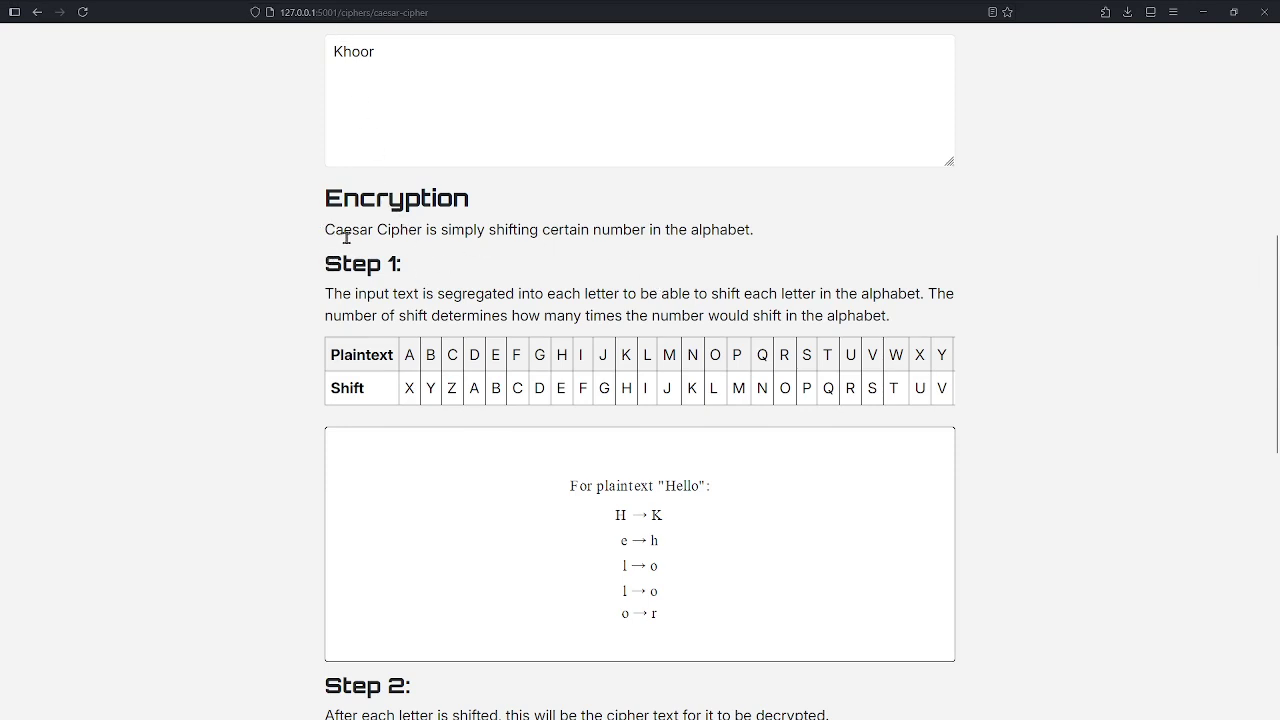
pyautogui.scroll(-3, 351, 223)
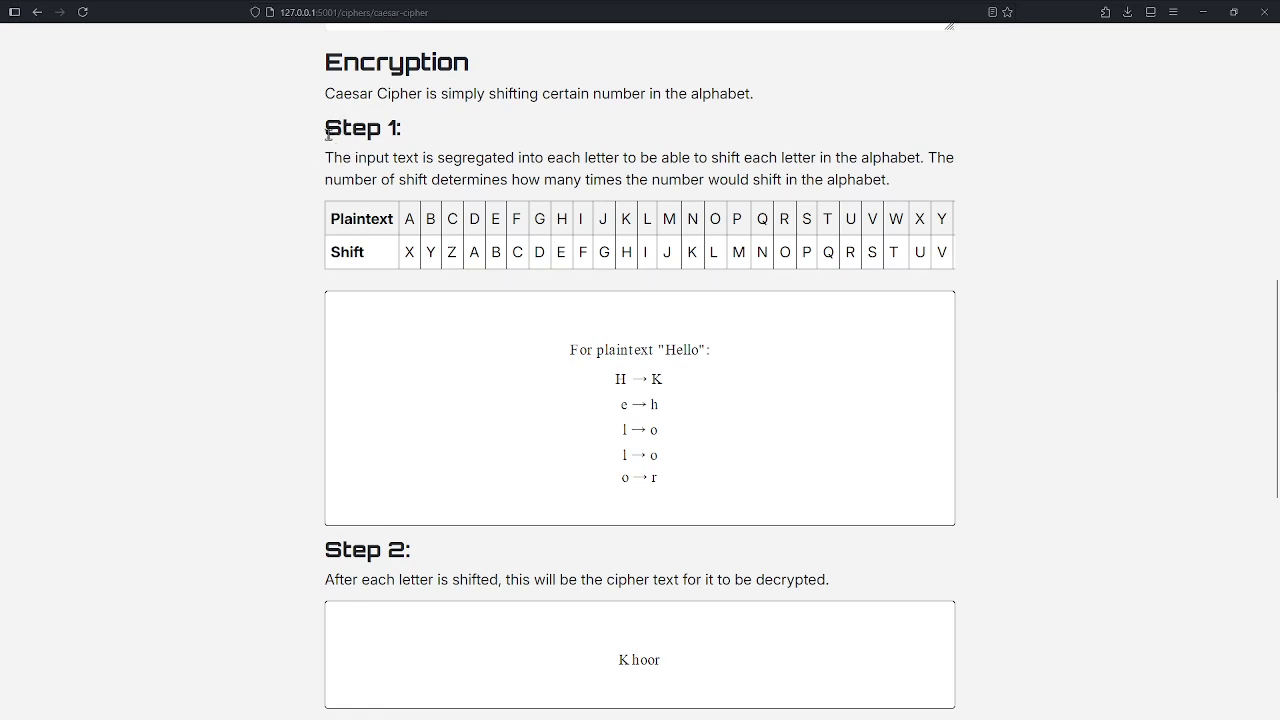
pyautogui.moveTo(328, 133); pyautogui.dragTo(420, 131)
pyautogui.click(305, 178)
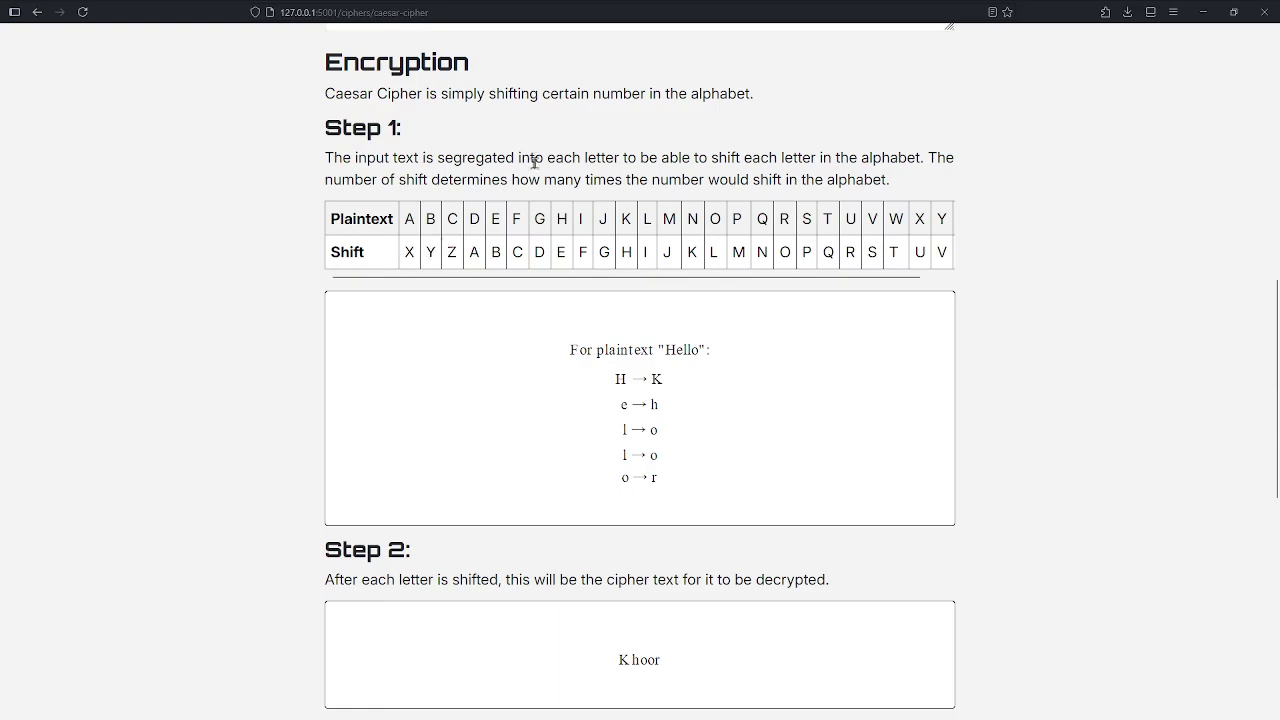
# Compare the entered shift number with the full Plaintext and Shift alphabet table in Encryption Step 1
pyautogui.scroll(3, 534, 160)
pyautogui.scroll(-2, 430, 190)
pyautogui.scroll(2, 503, 163)
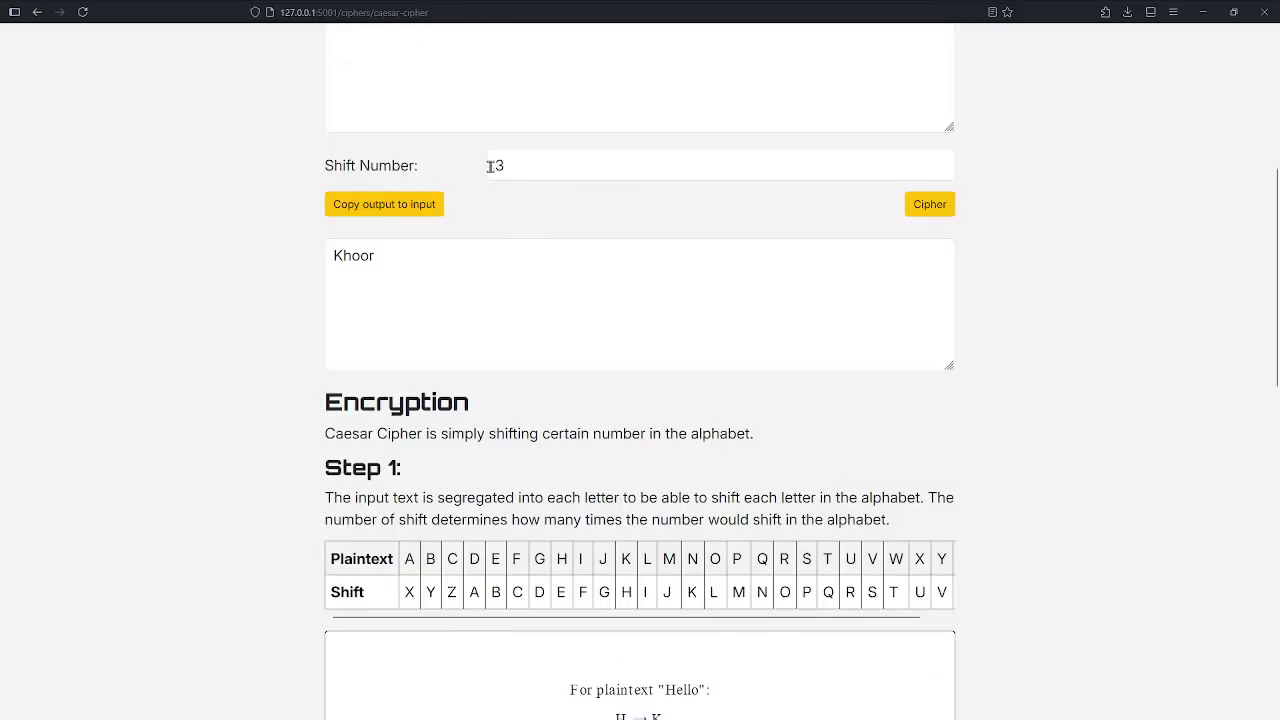
pyautogui.scroll(-3, 480, 230)
pyautogui.scroll(-2, 697, 374)
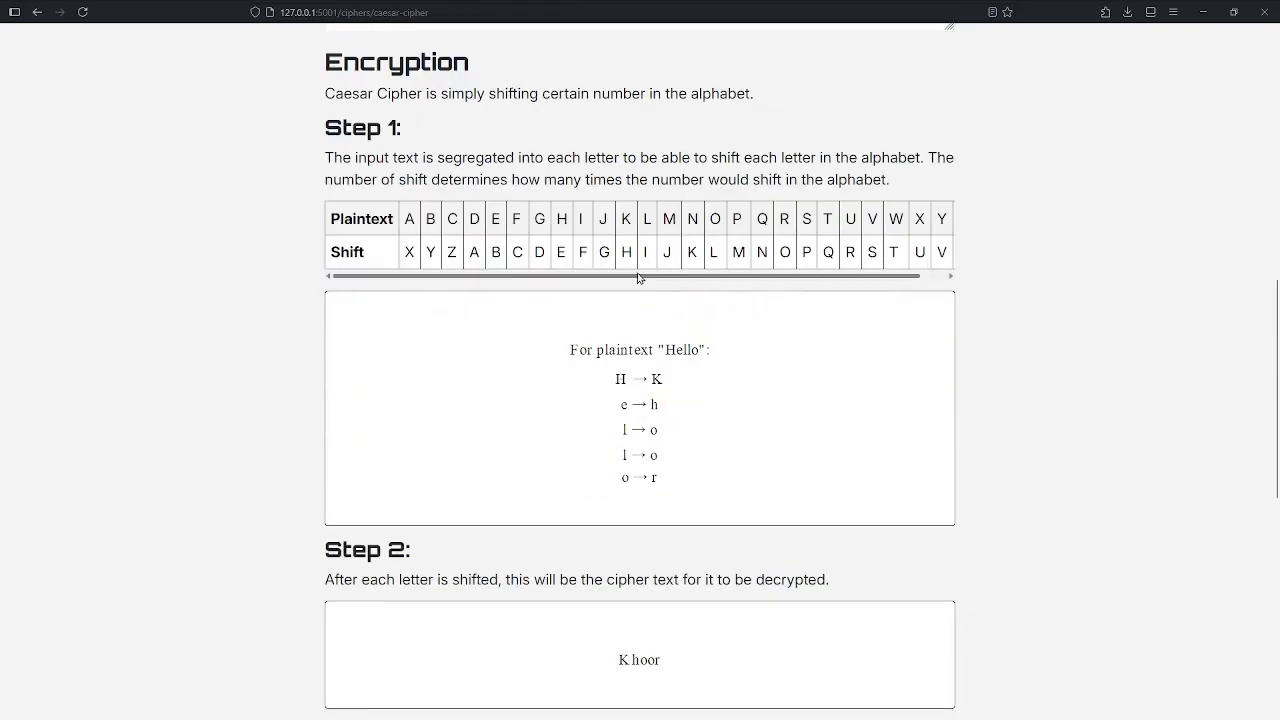
pyautogui.moveTo(638, 278); pyautogui.dragTo(700, 280)
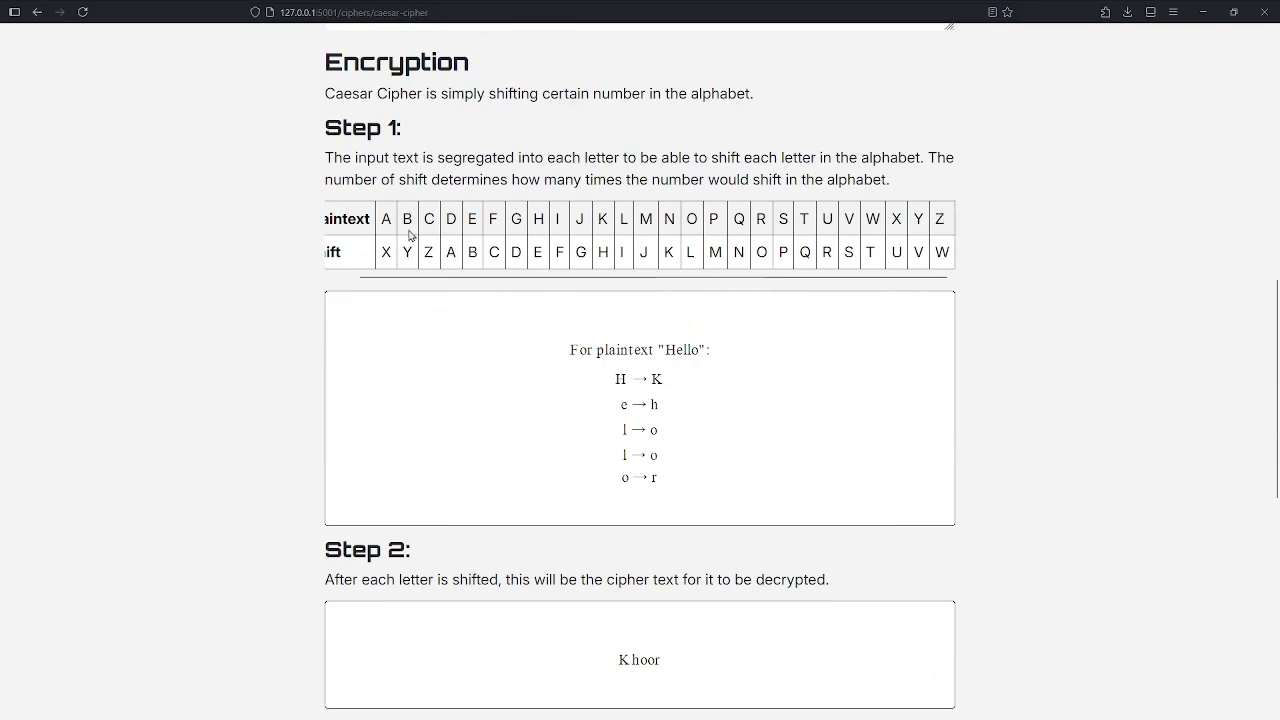
pyautogui.moveTo(480, 285); pyautogui.dragTo(421, 283)
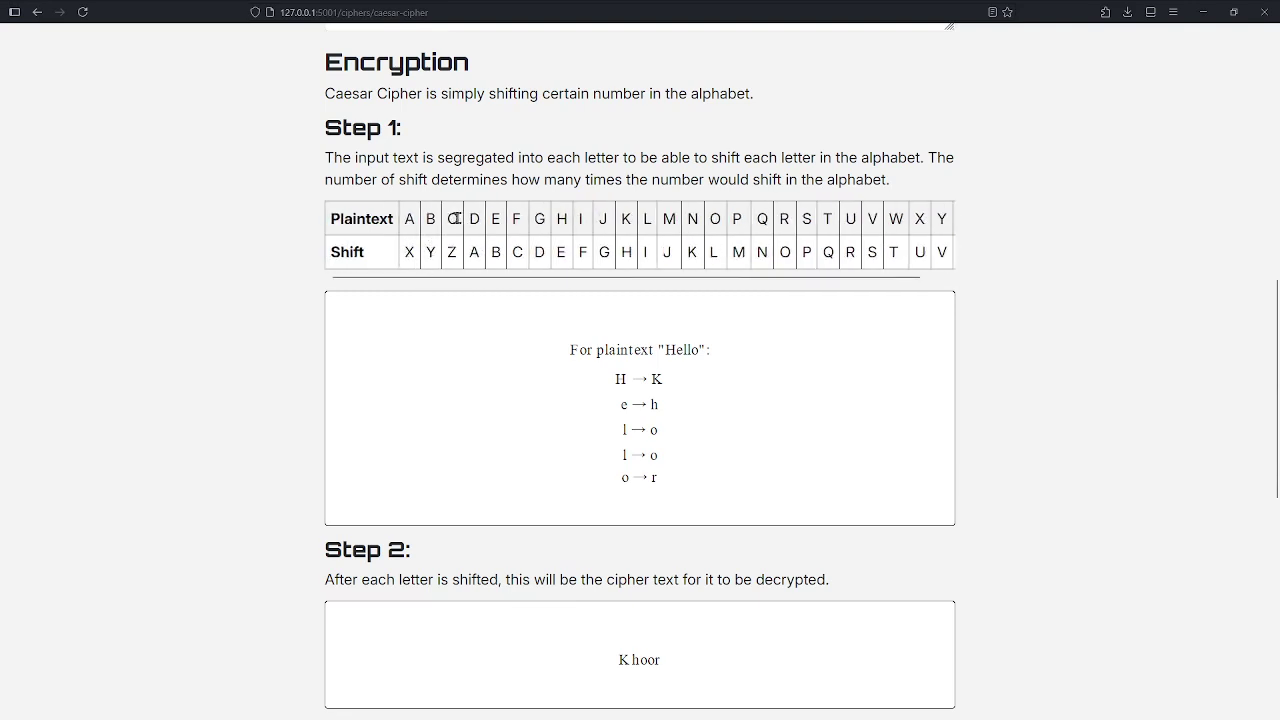
pyautogui.moveTo(443, 280); pyautogui.dragTo(472, 283)
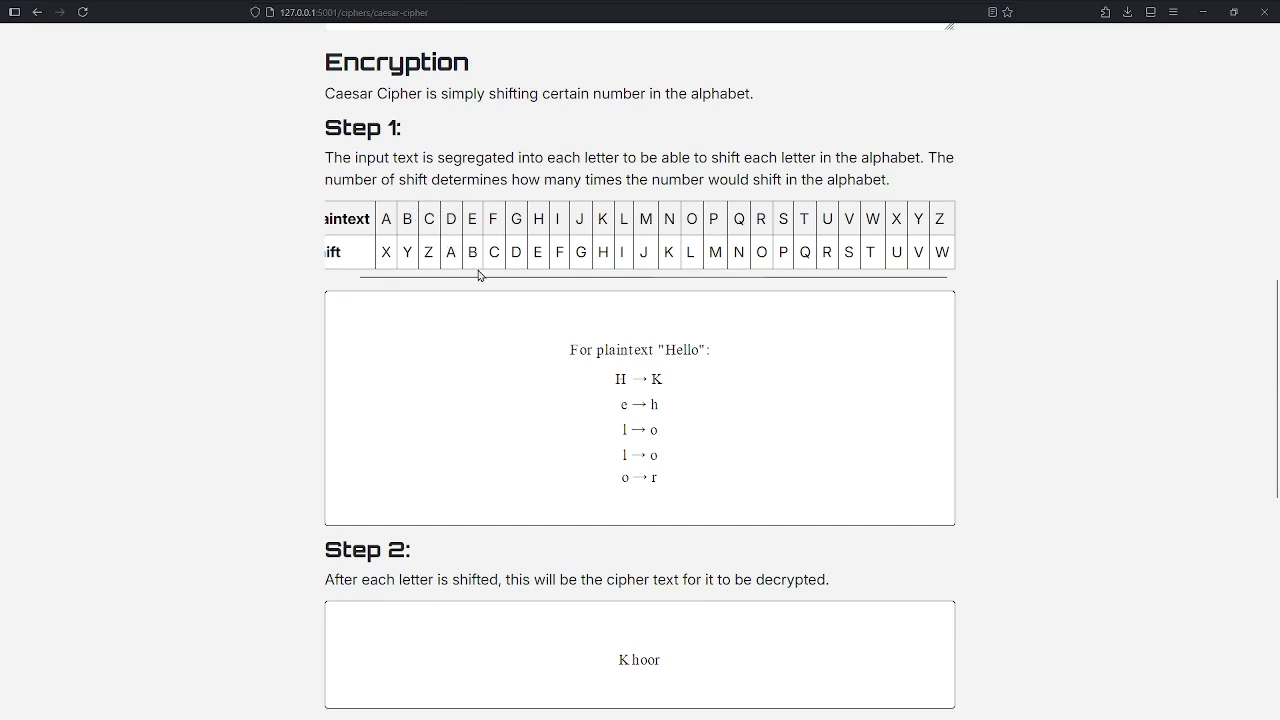
pyautogui.hscroll(-1, 481, 281)
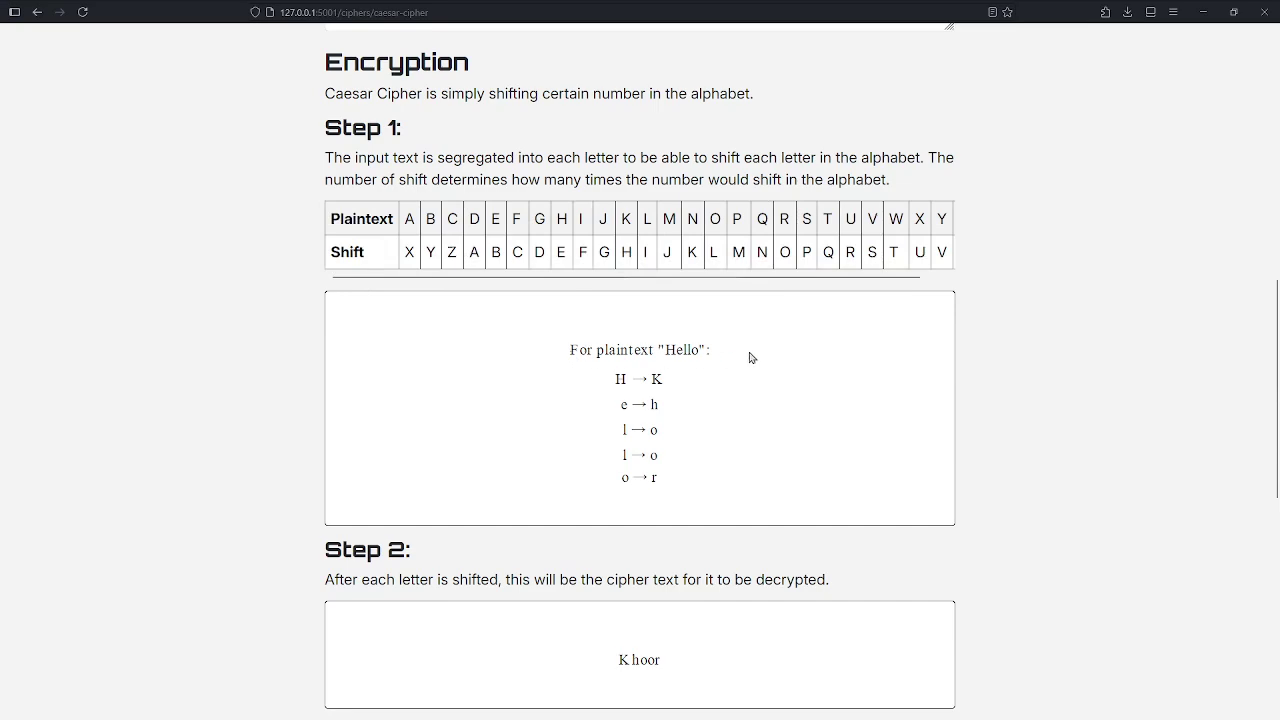
# Trace the letter mappings for the plaintext "Hello" against the Plaintext and Shift rows of the alphabet table
pyautogui.scroll(-1, 662, 402)
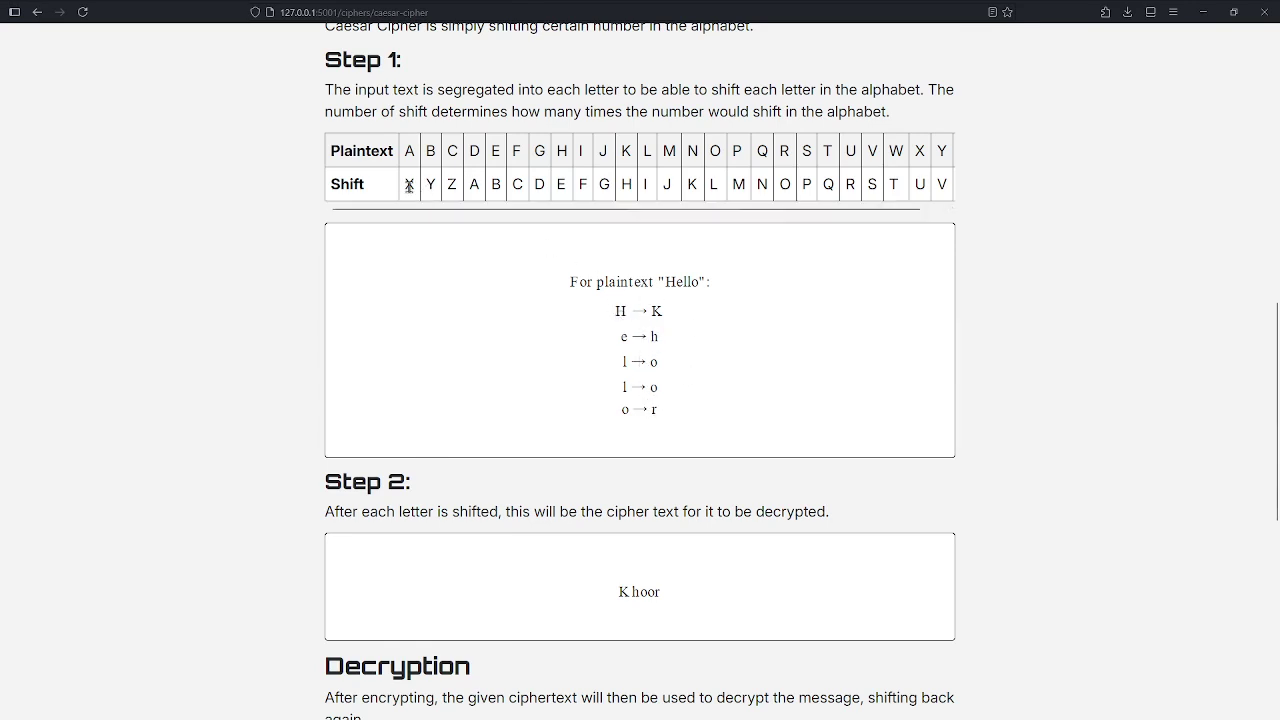
pyautogui.moveTo(403, 187); pyautogui.dragTo(425, 186)
pyautogui.click(616, 317)
pyautogui.doubleClick(626, 184)
pyautogui.moveTo(559, 193); pyautogui.dragTo(574, 164)
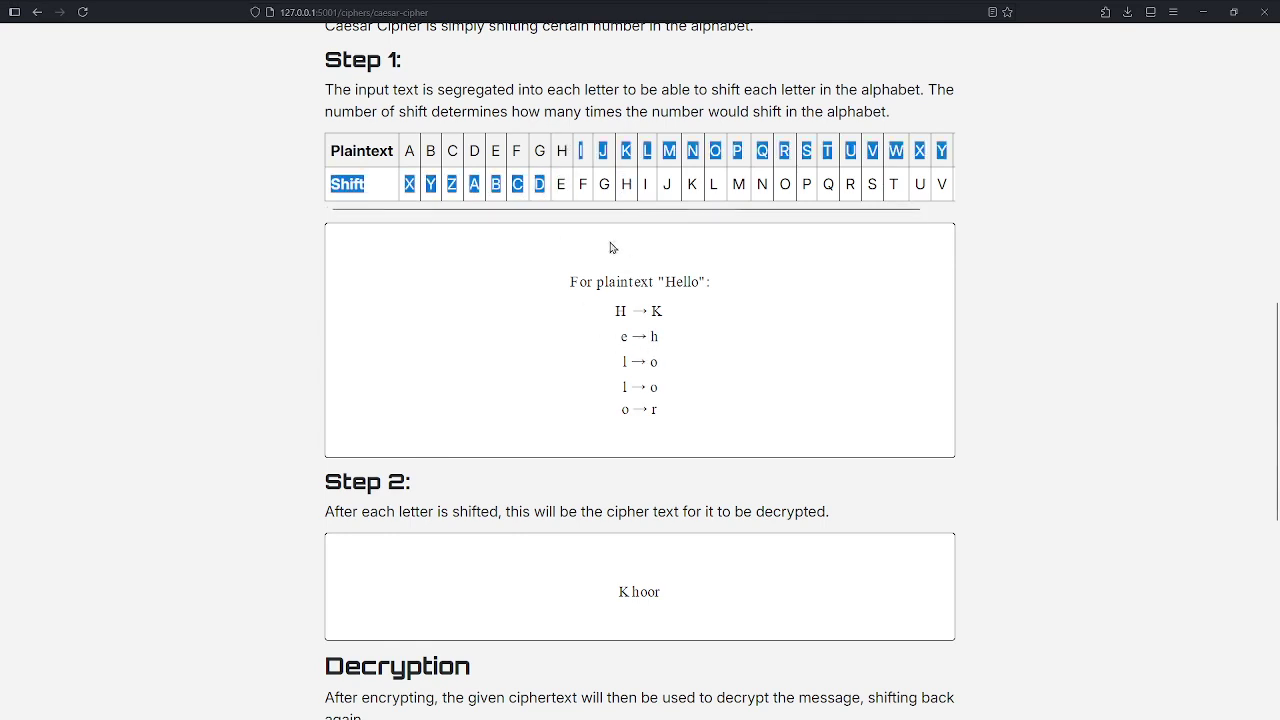
pyautogui.click(580, 186)
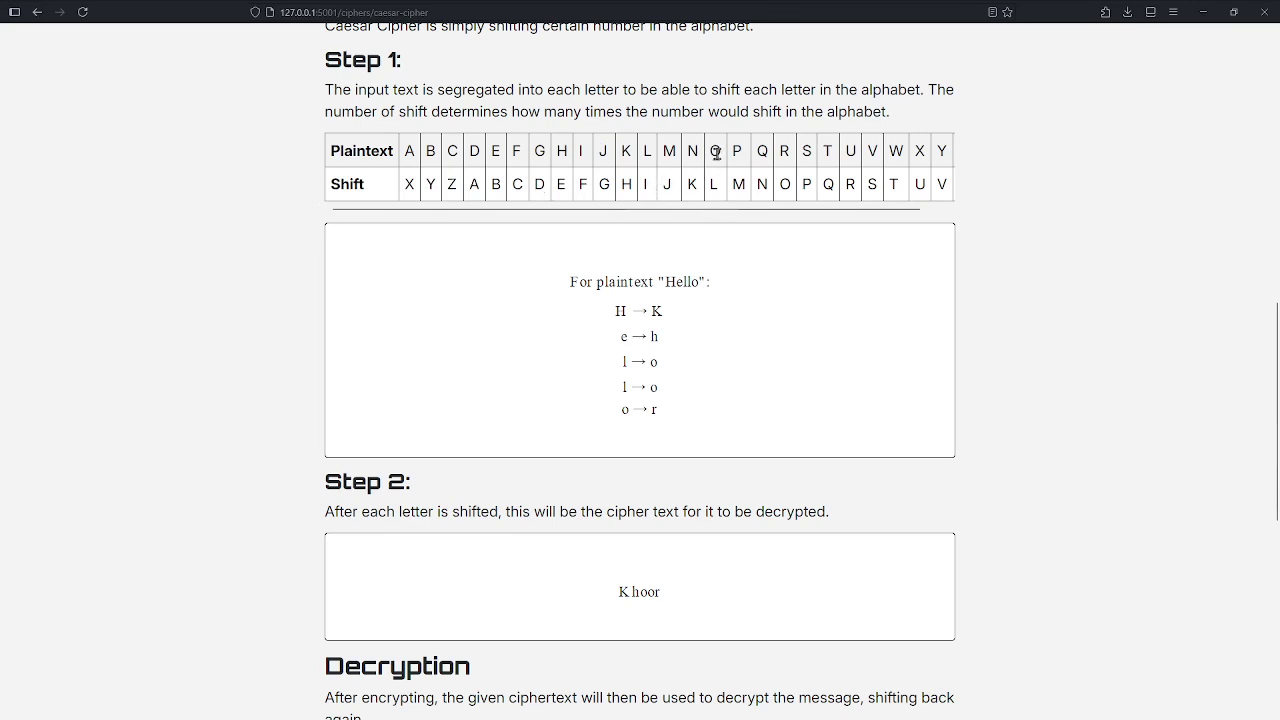
pyautogui.moveTo(711, 152); pyautogui.dragTo(794, 152)
pyautogui.click(514, 252)
# Read Encryption Step 2 and both steps of the Decryption explanation
pyautogui.scroll(-3, 651, 362)
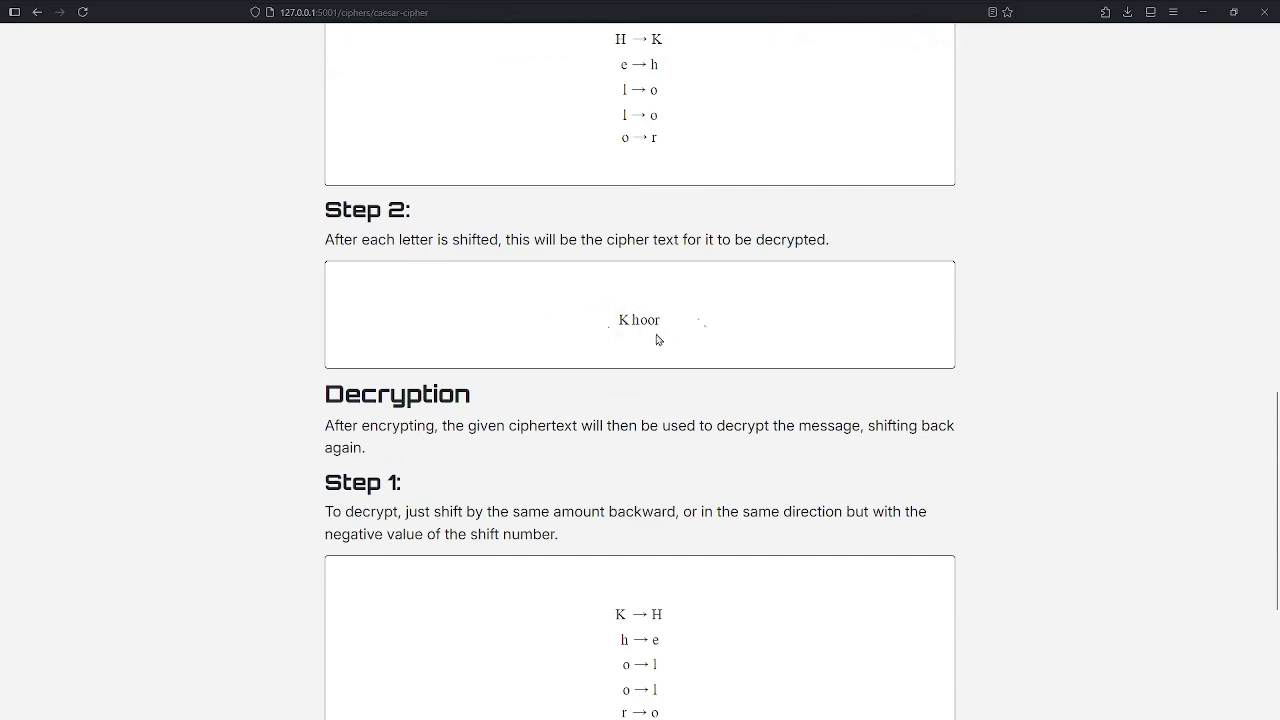
pyautogui.scroll(-2, 560, 370)
pyautogui.scroll(-1, 380, 217)
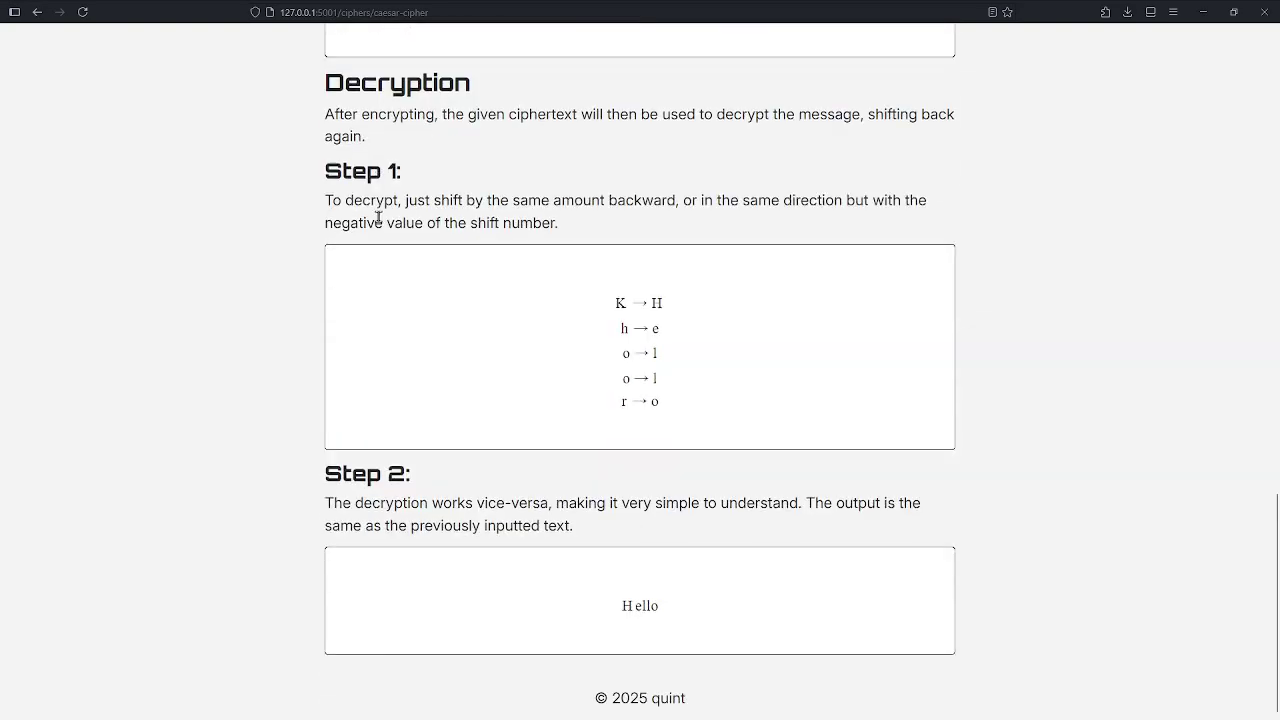
# Set the Caesar cipher's shift number to -3
pyautogui.scroll(1, 520, 175)
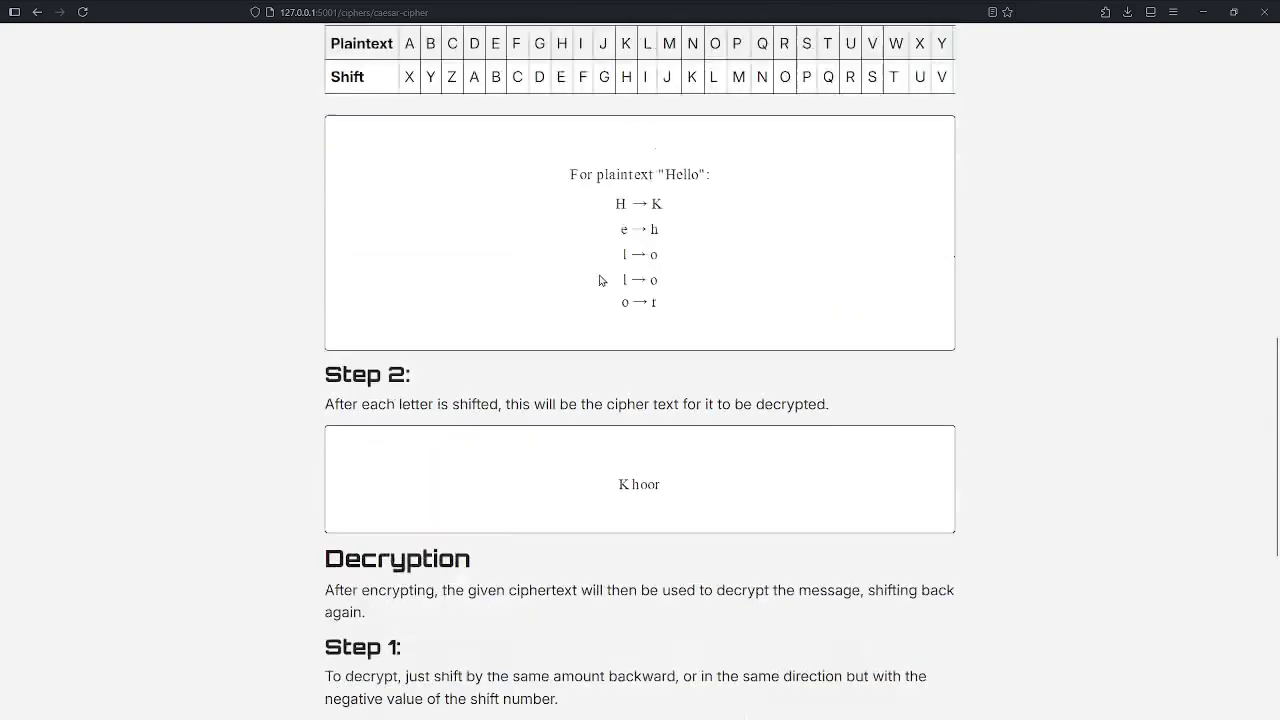
pyautogui.scroll(10, 630, 268)
pyautogui.click(500, 264)
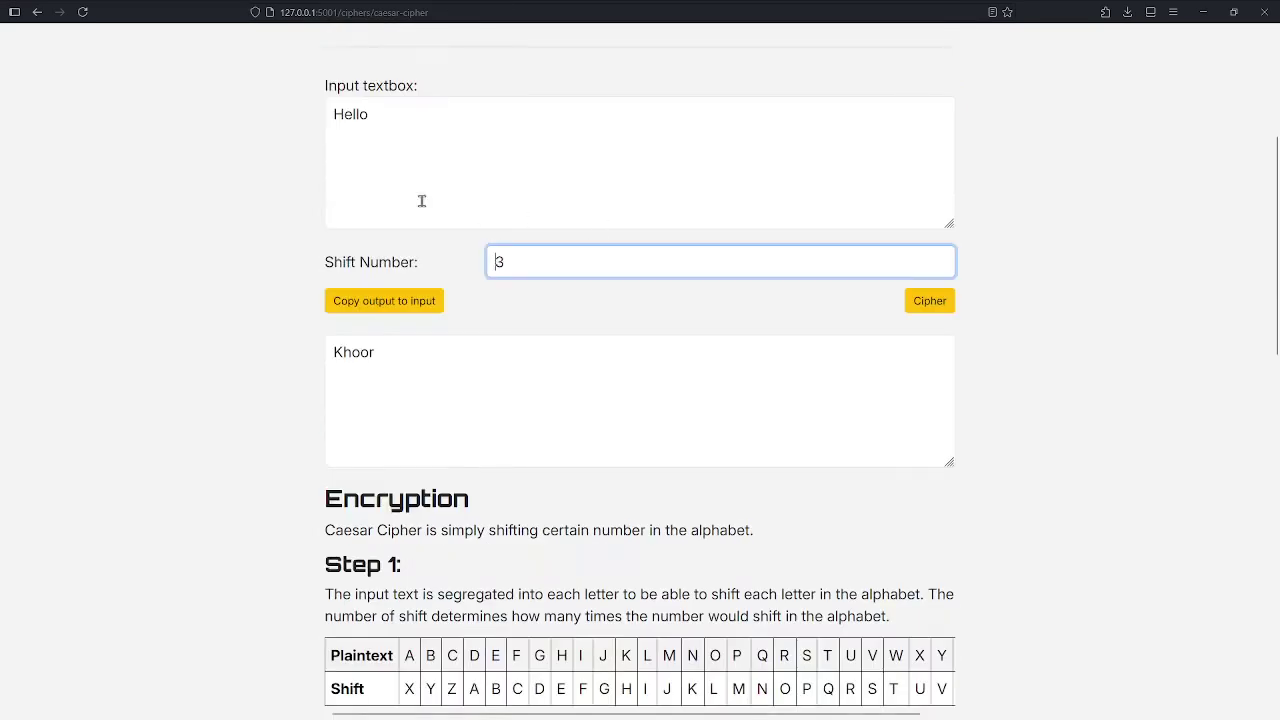
pyautogui.write('-')
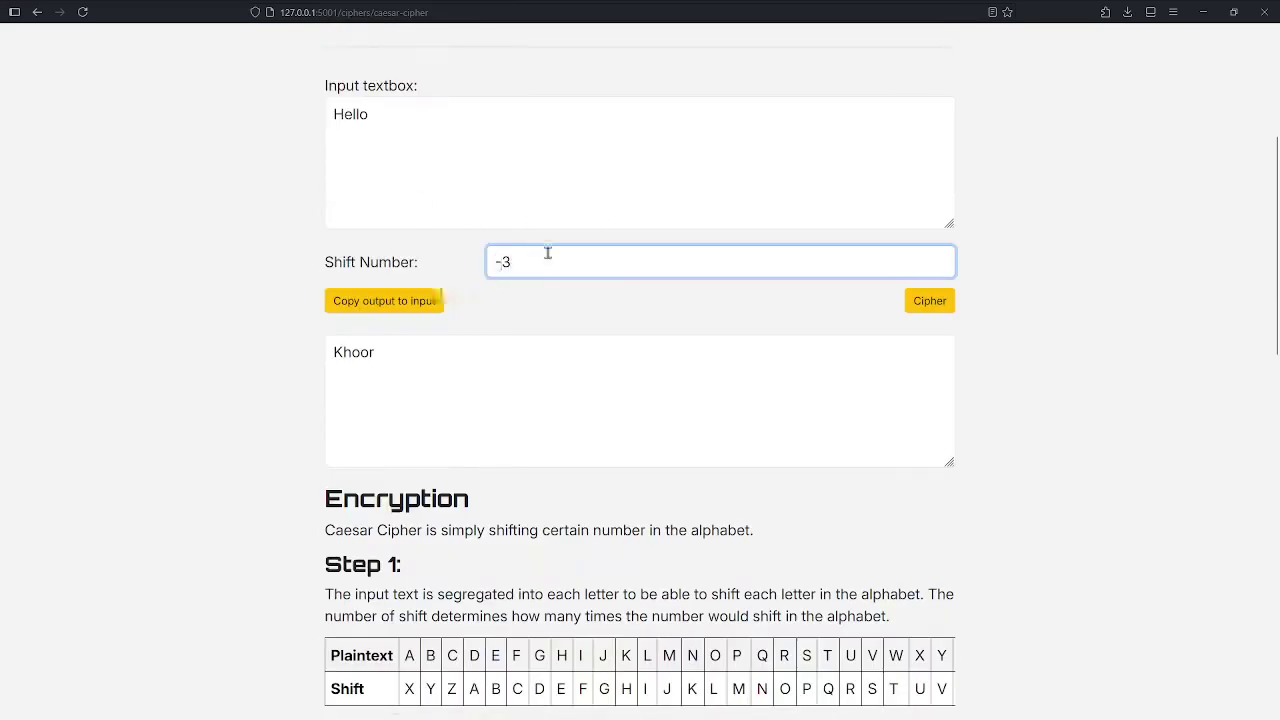
pyautogui.moveTo(531, 260); pyautogui.dragTo(467, 266)
pyautogui.click(500, 305)
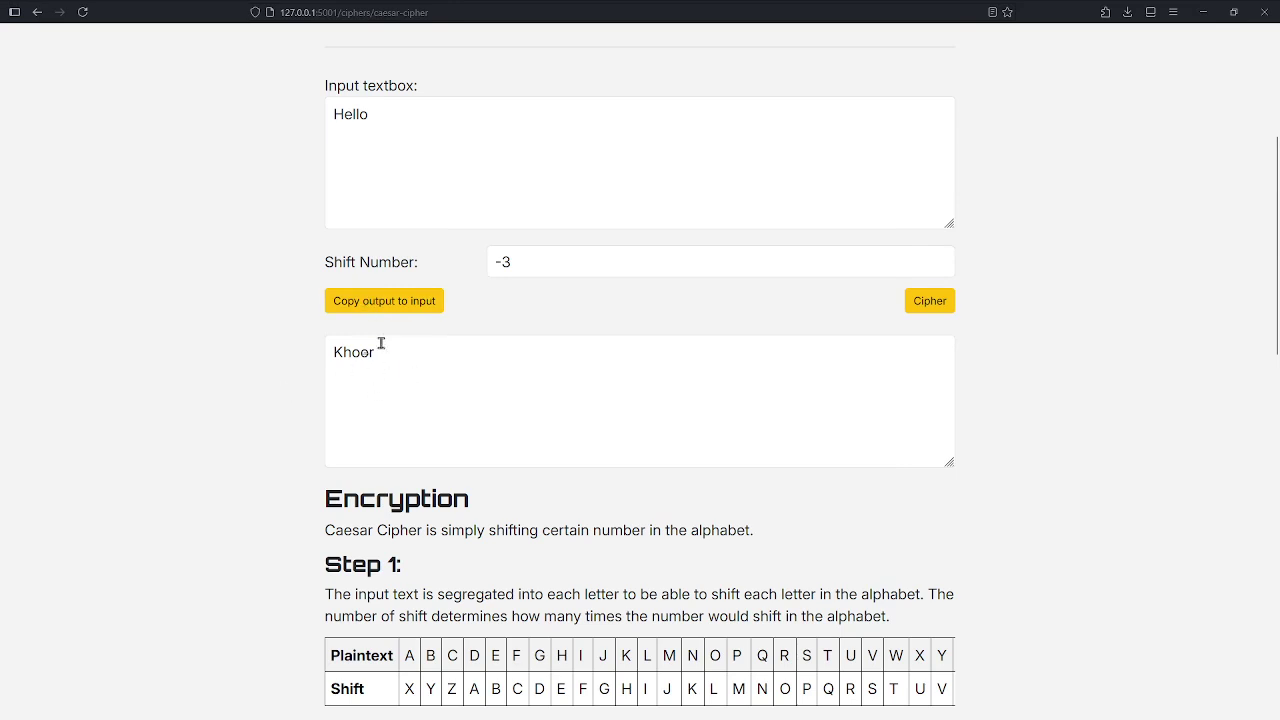
# Copy the ciphertext output into the input textbox and run the cipher on it to decrypt the message
pyautogui.click(383, 300)
pyautogui.scroll(-1, 374, 149)
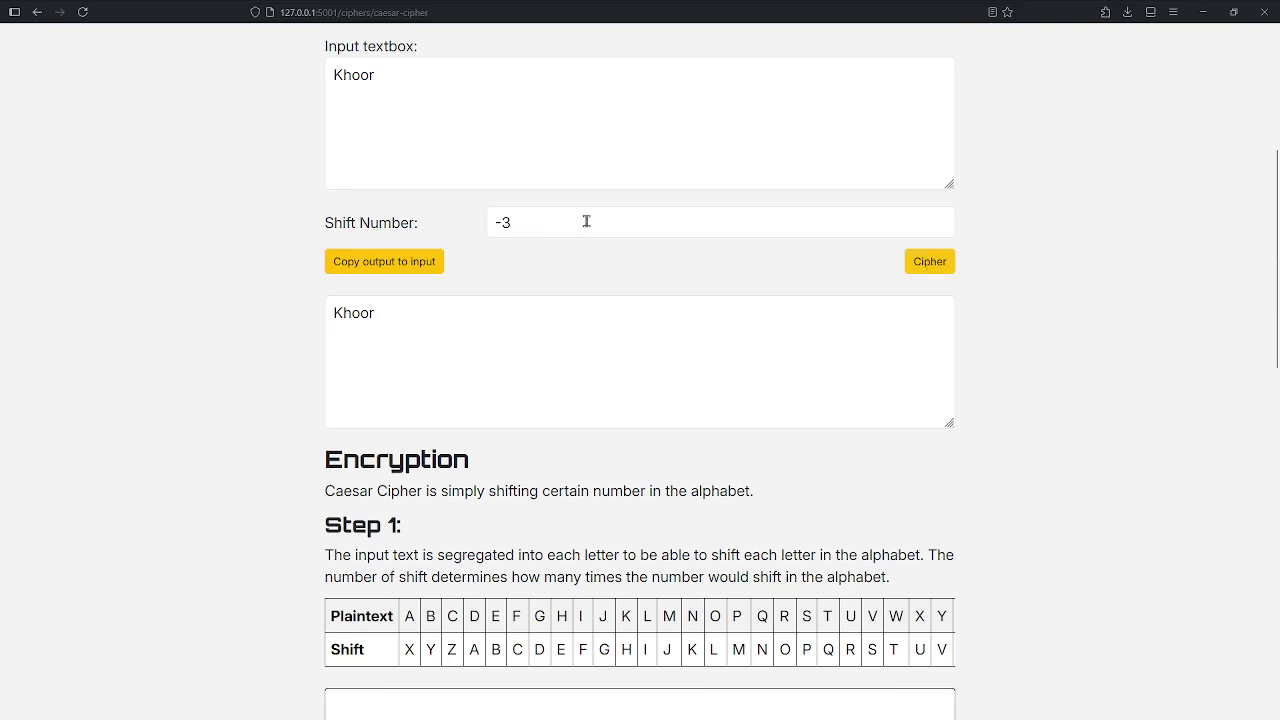
pyautogui.doubleClick(520, 225)
pyautogui.click(715, 254)
pyautogui.click(940, 266)
# Check the decrypted output and the updated explanation for the plaintext "Khoor"
pyautogui.scroll(-5, 403, 103)
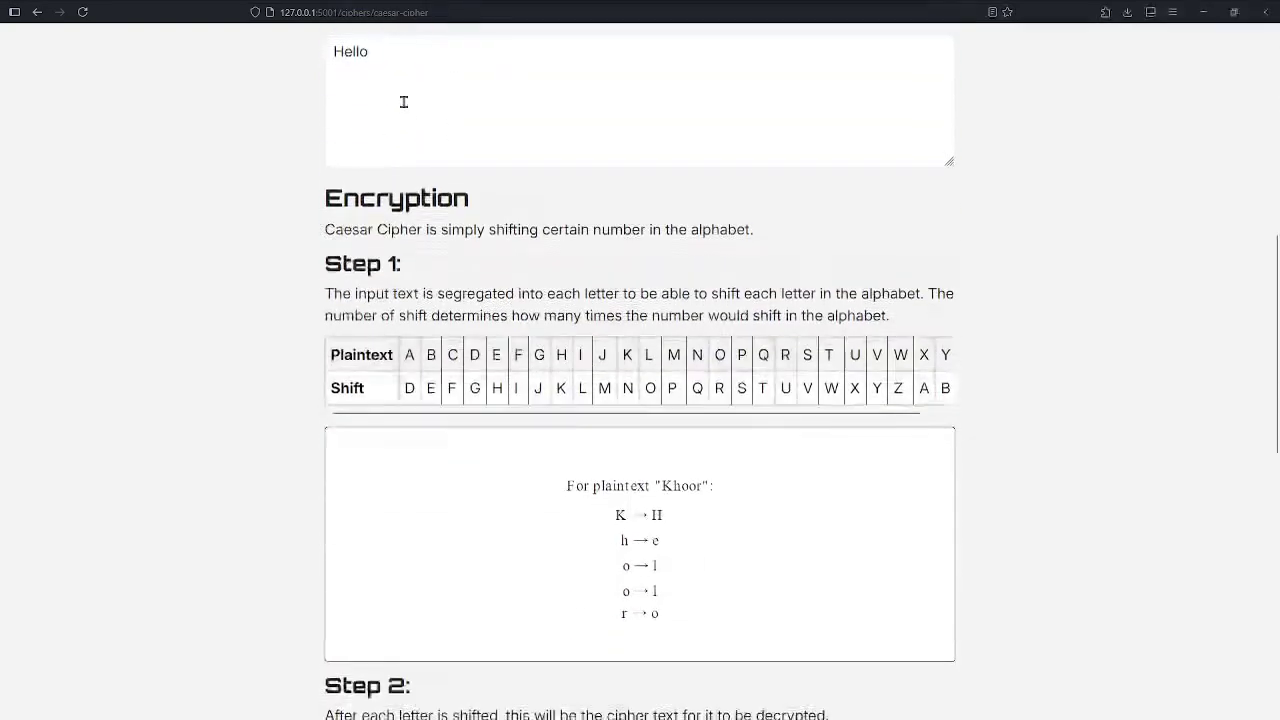
pyautogui.moveTo(382, 54); pyautogui.dragTo(315, 93)
pyautogui.click(268, 96)
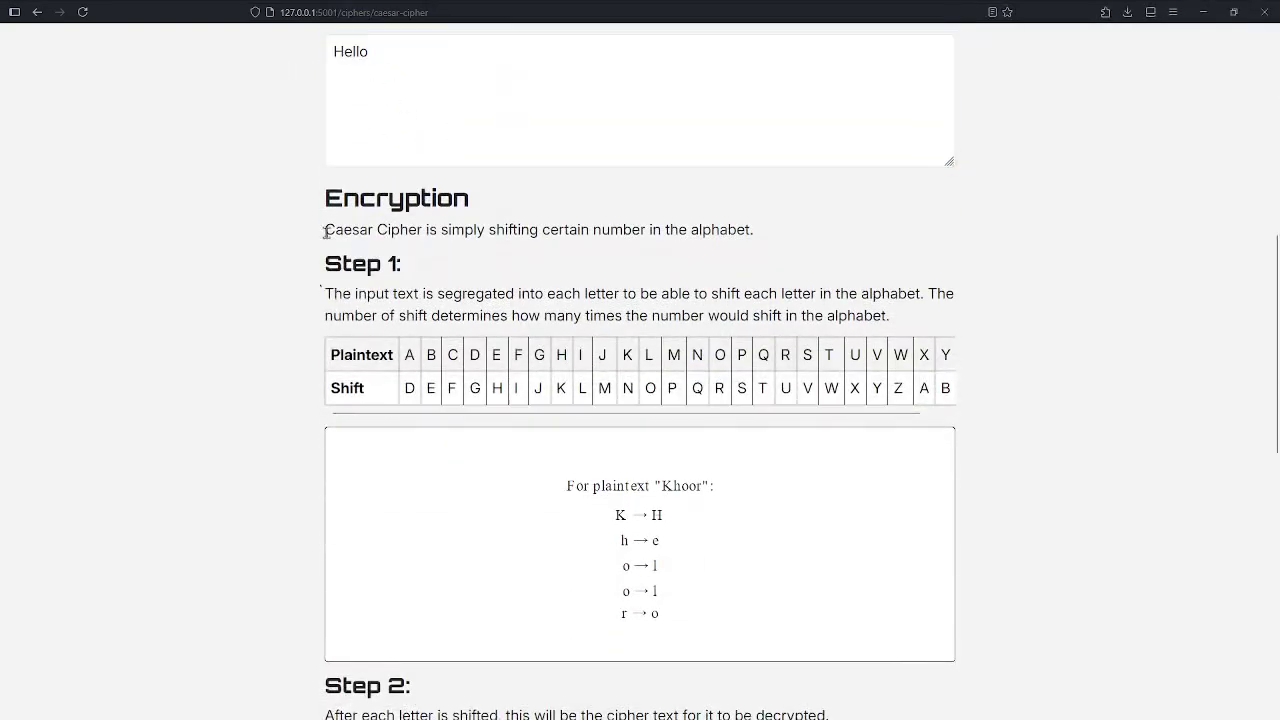
# Return to the home page, open the Atbash Cipher page and encrypt the text "Hello"
pyautogui.scroll(6, 289, 294)
pyautogui.click(395, 85)
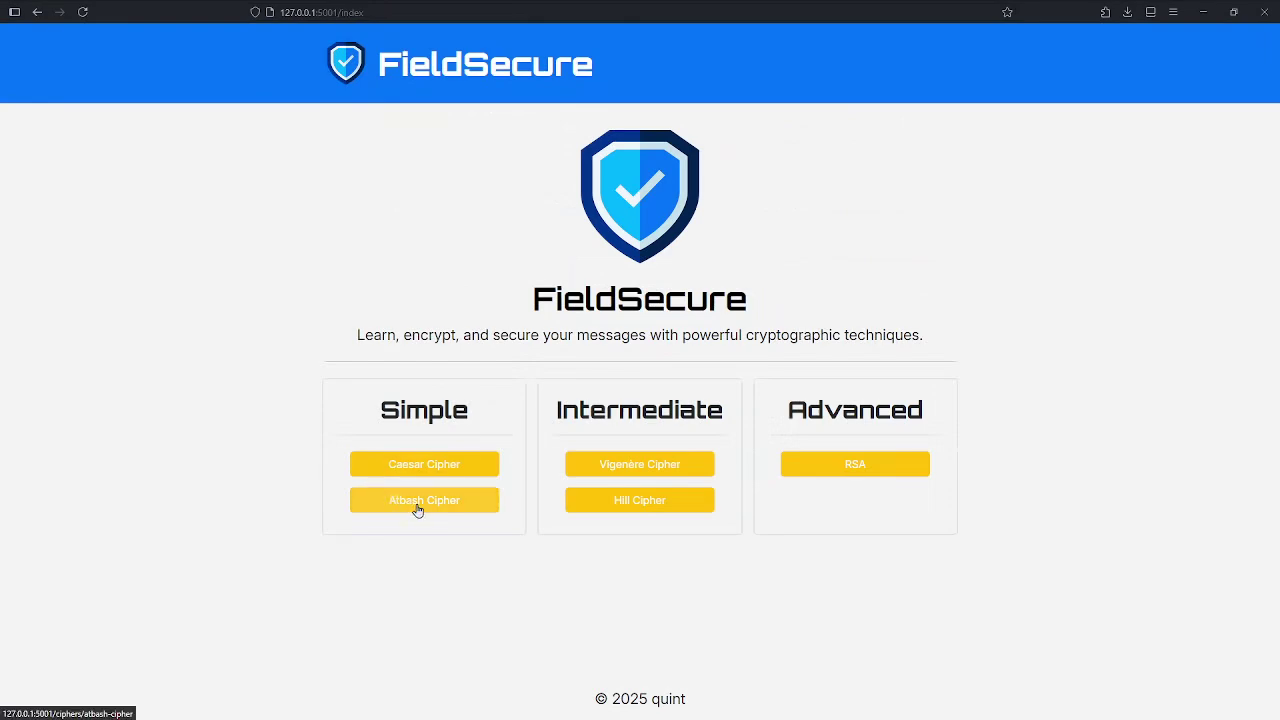
pyautogui.click(418, 510)
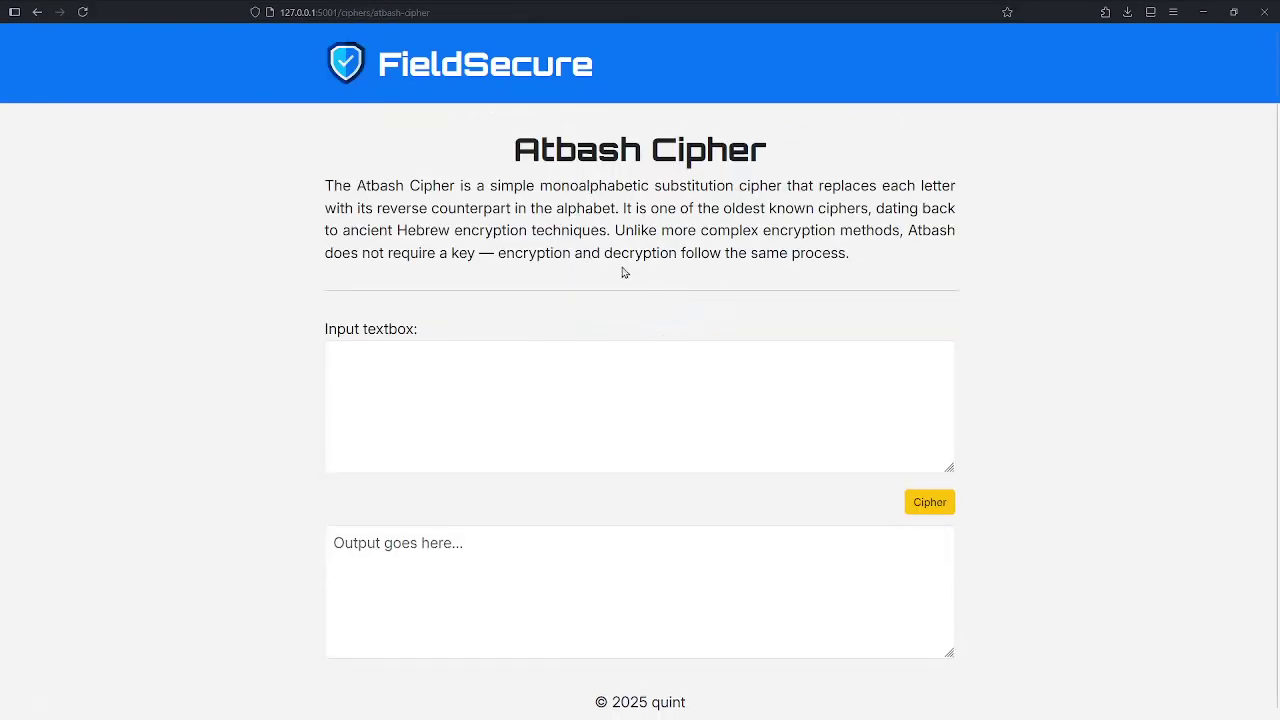
pyautogui.click(411, 395)
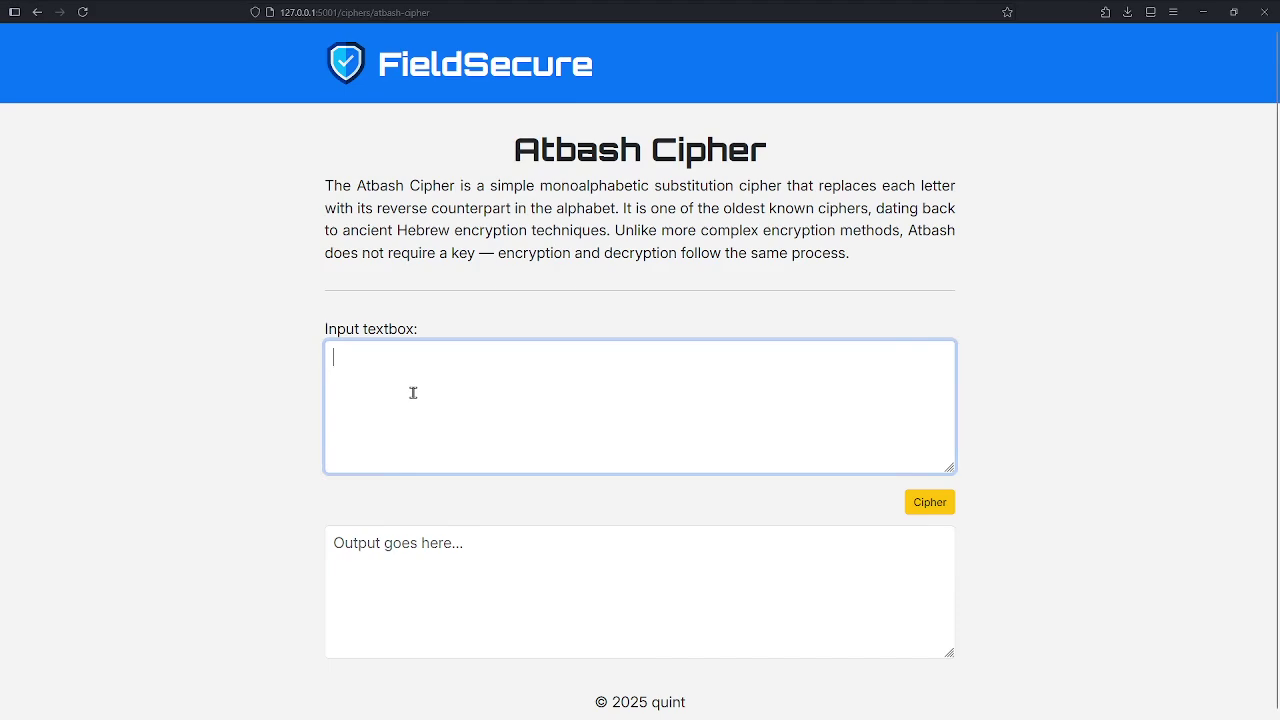
pyautogui.write('Hello')
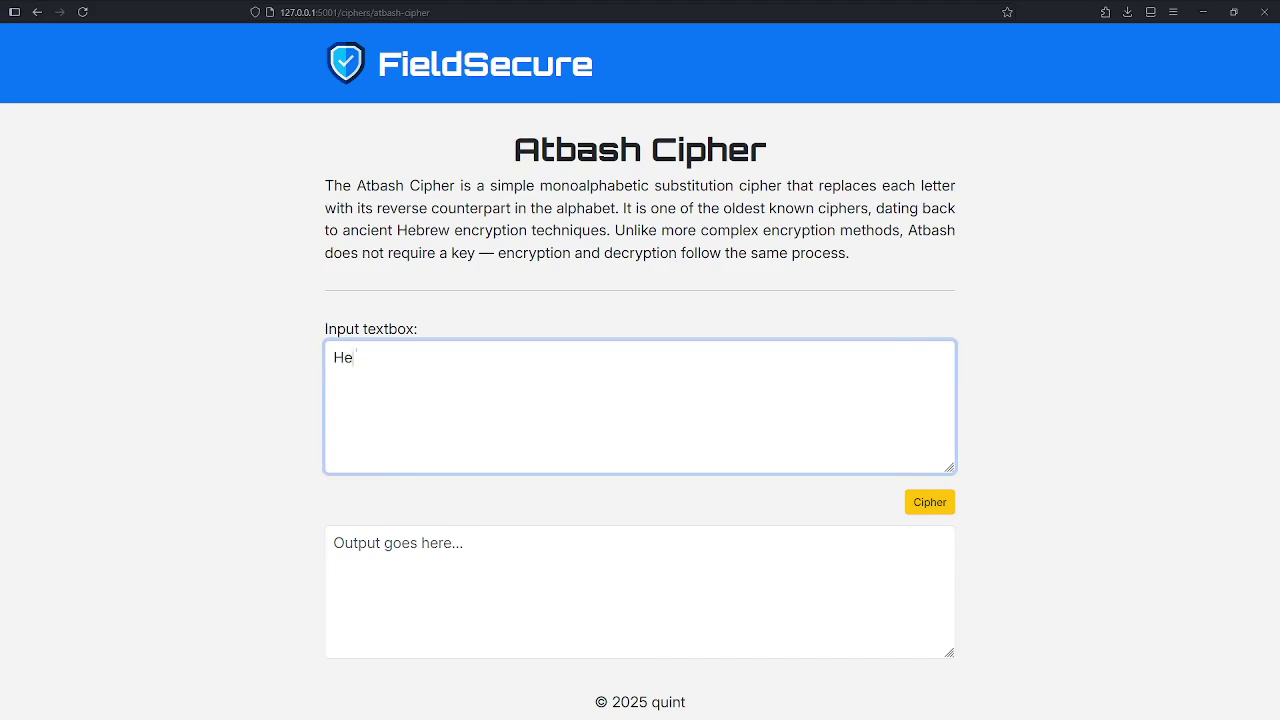
pyautogui.click(930, 505)
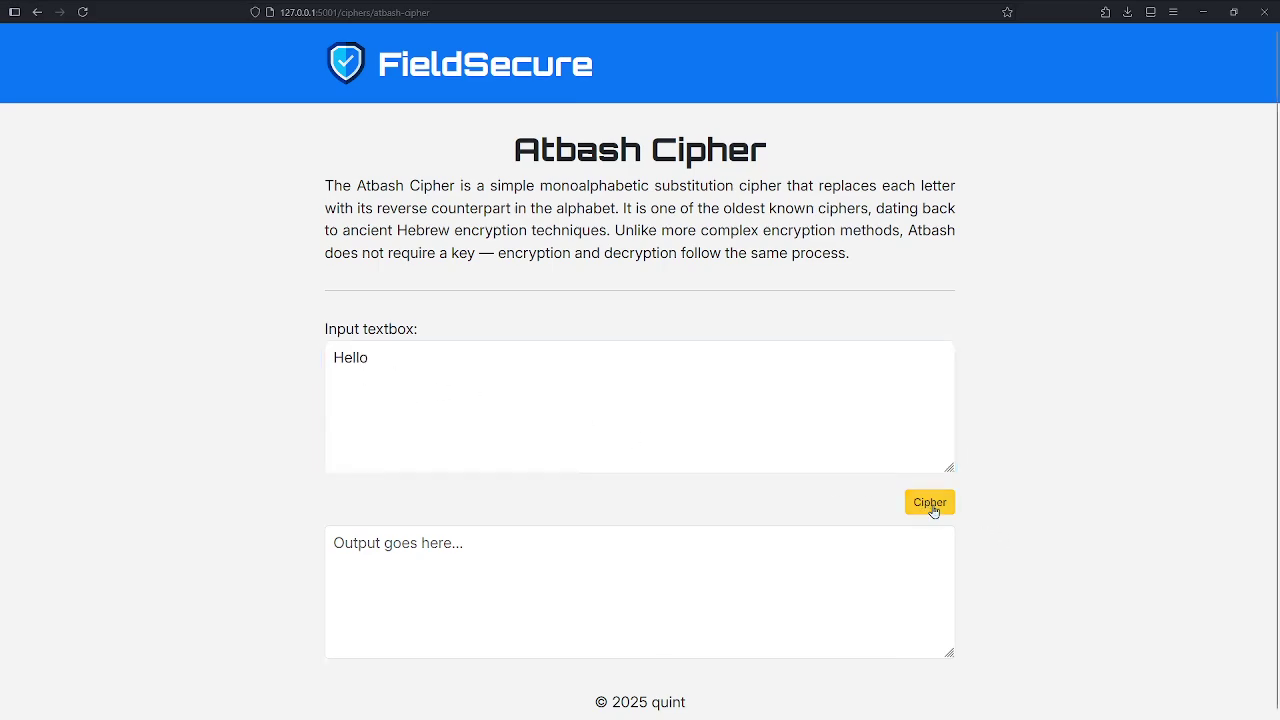
# Examine the Atbash output and compare the plaintext and ciphertext letters across the step 1 alphabet mapping table
pyautogui.doubleClick(360, 52)
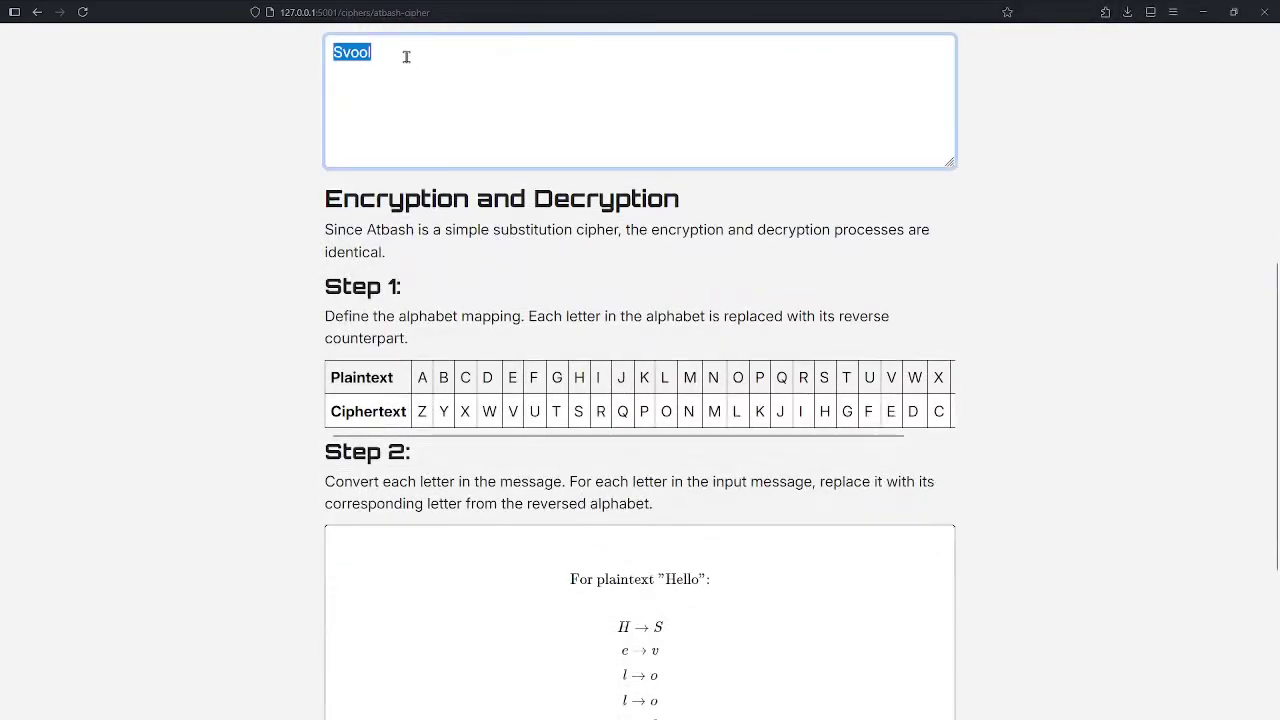
pyautogui.click(363, 137)
pyautogui.scroll(-2, 415, 265)
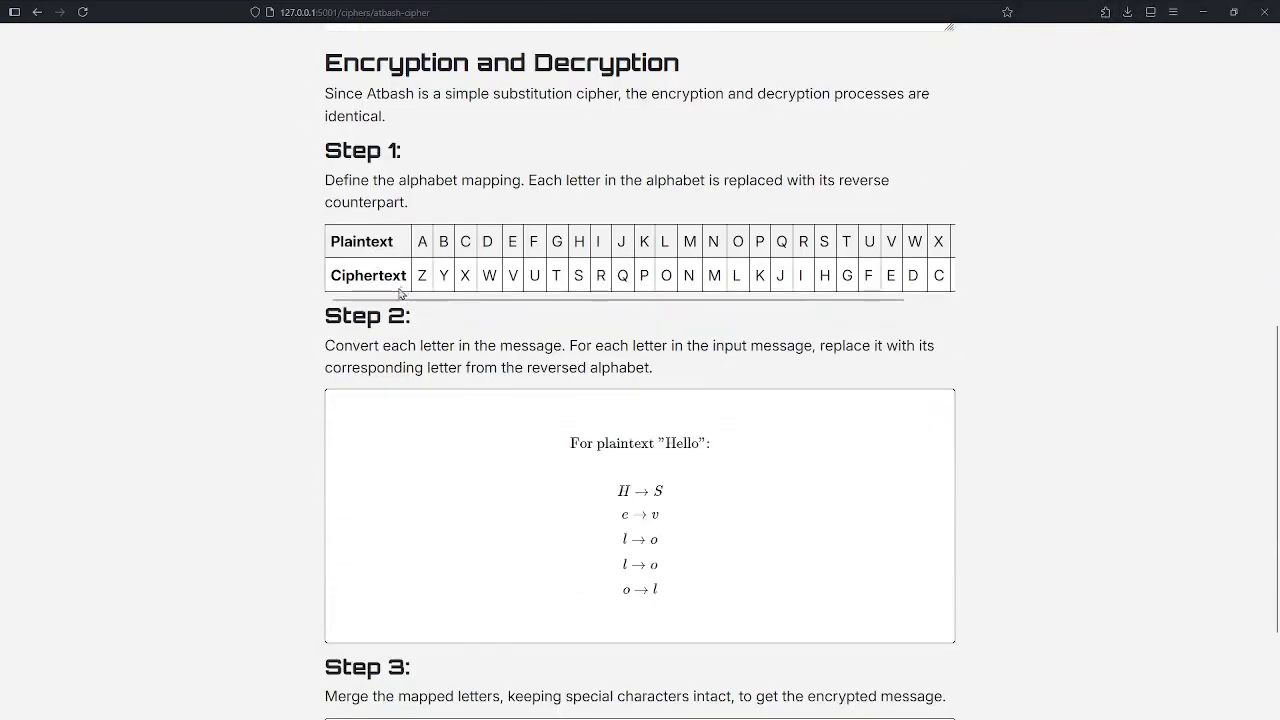
pyautogui.moveTo(414, 300); pyautogui.dragTo(570, 316)
pyautogui.moveTo(420, 299)
pyautogui.mouseDown()
pyautogui.moveTo(567, 300)
pyautogui.moveTo(421, 300)
pyautogui.mouseUp()
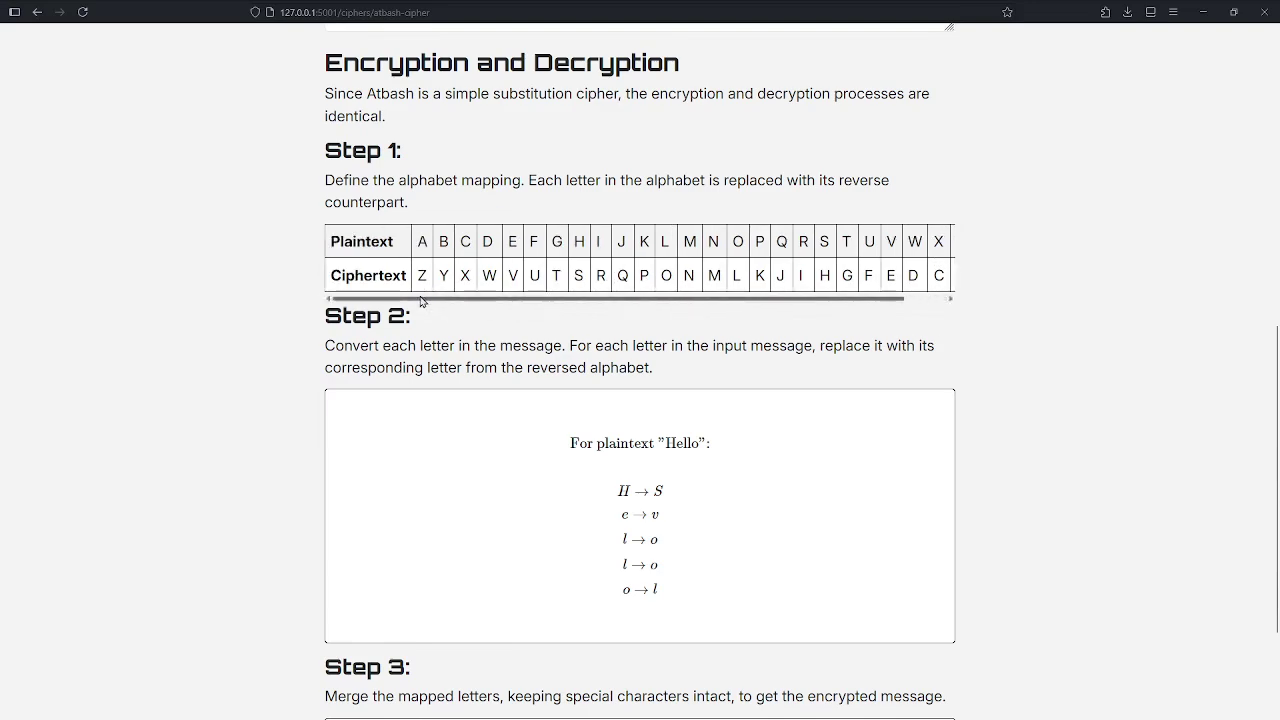
pyautogui.doubleClick(421, 244)
pyautogui.doubleClick(422, 276)
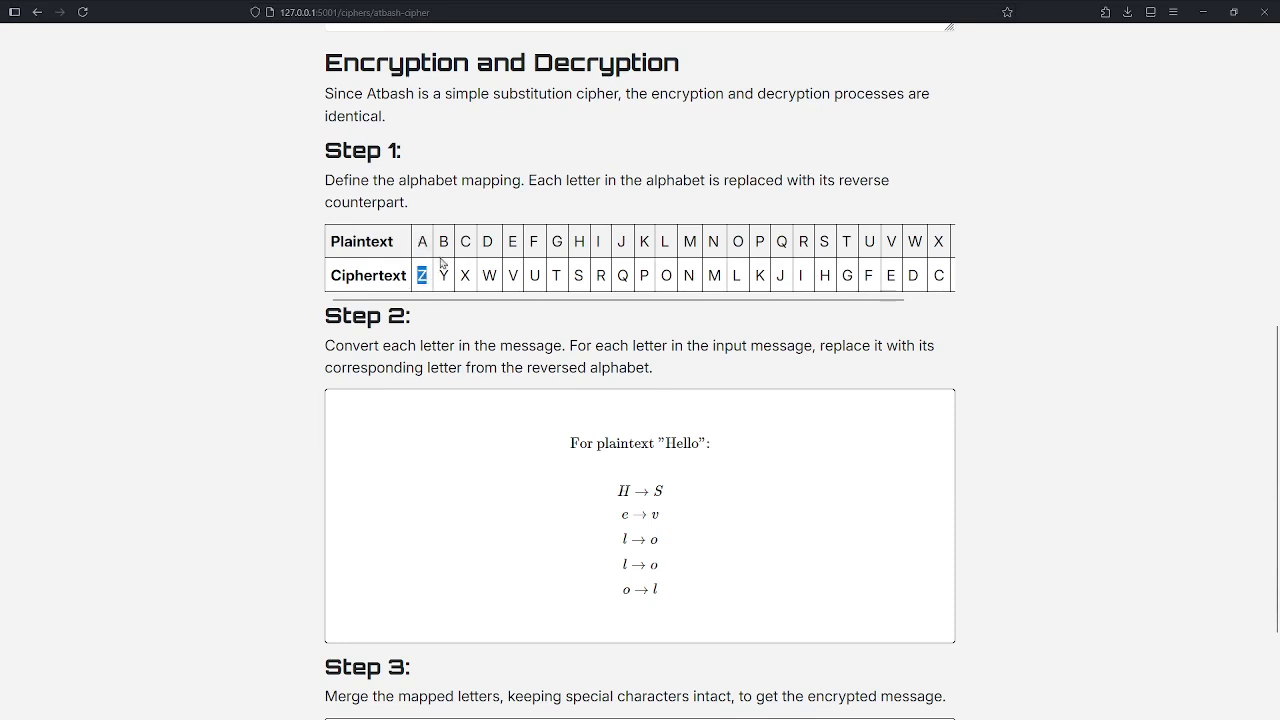
pyautogui.doubleClick(444, 243)
pyautogui.doubleClick(444, 276)
pyautogui.hscroll(2, 563, 306)
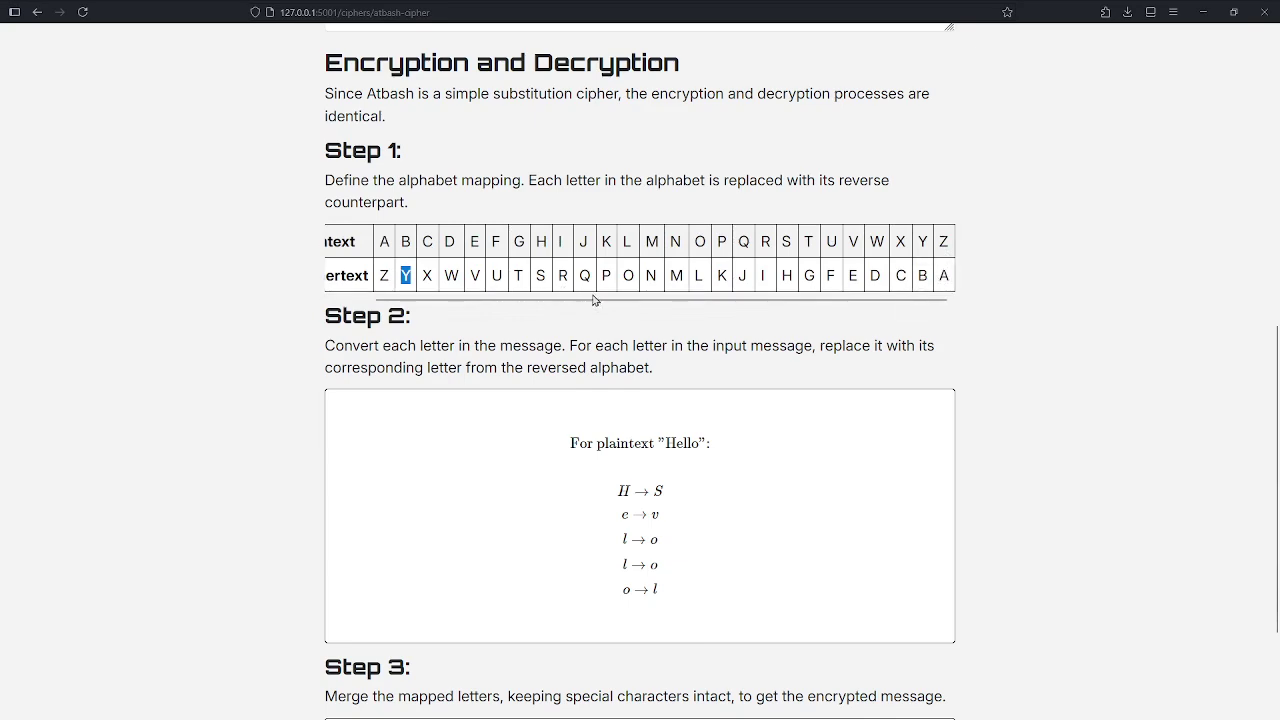
pyautogui.moveTo(592, 300); pyautogui.dragTo(502, 302)
pyautogui.click(548, 345)
# Review the letter-by-letter conversion of "Hello" in step 2 and the merged message in step 3 against the input text
pyautogui.scroll(-3, 355, 385)
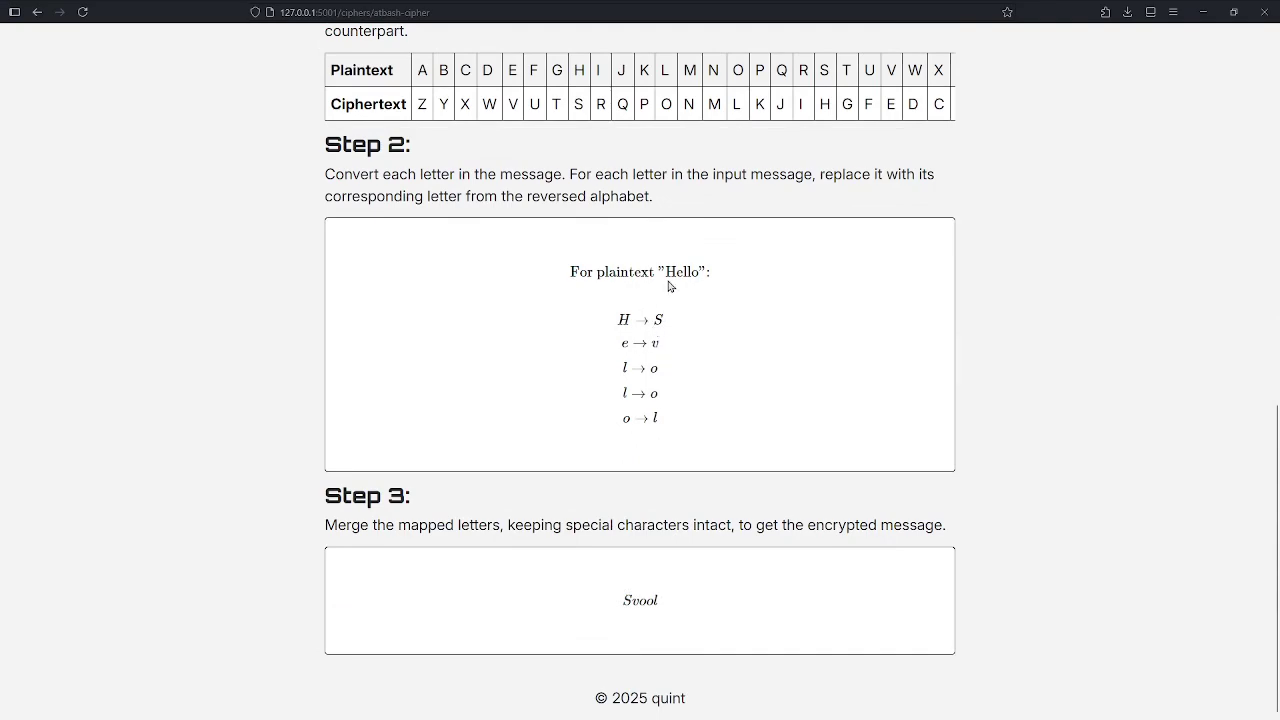
pyautogui.scroll(5, 672, 271)
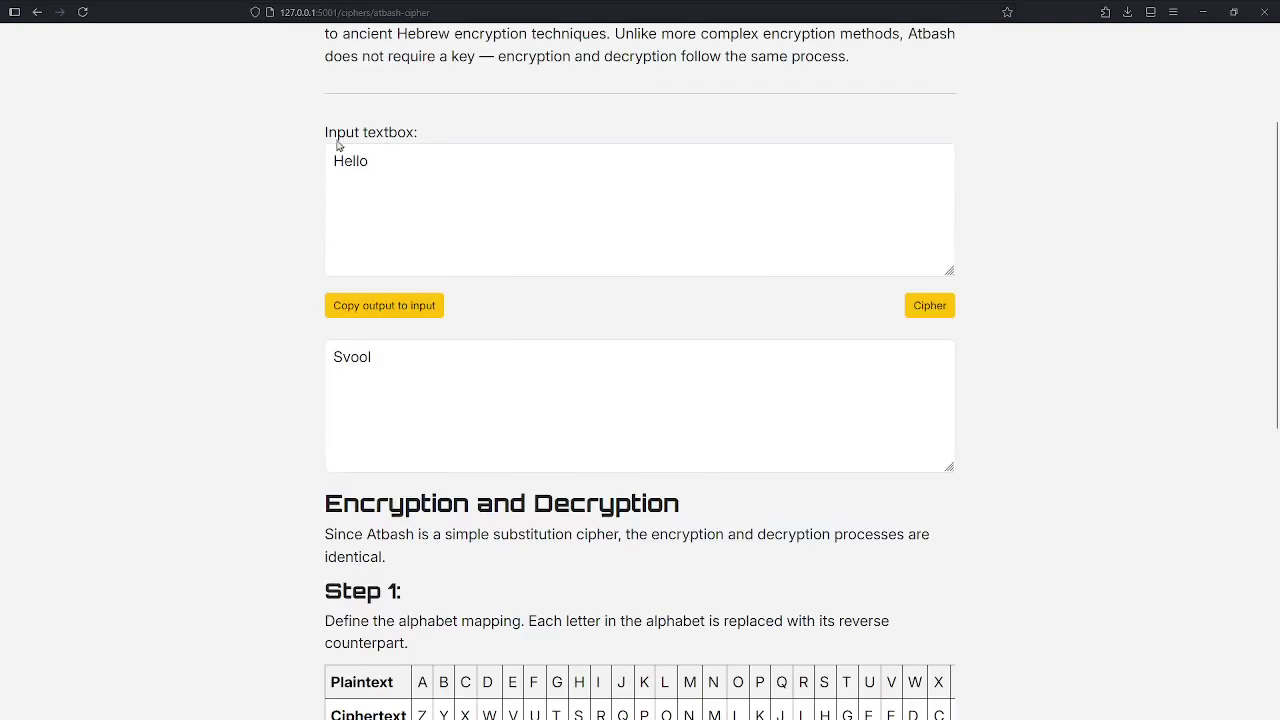
pyautogui.scroll(-3, 608, 297)
pyautogui.scroll(-3, 608, 297)
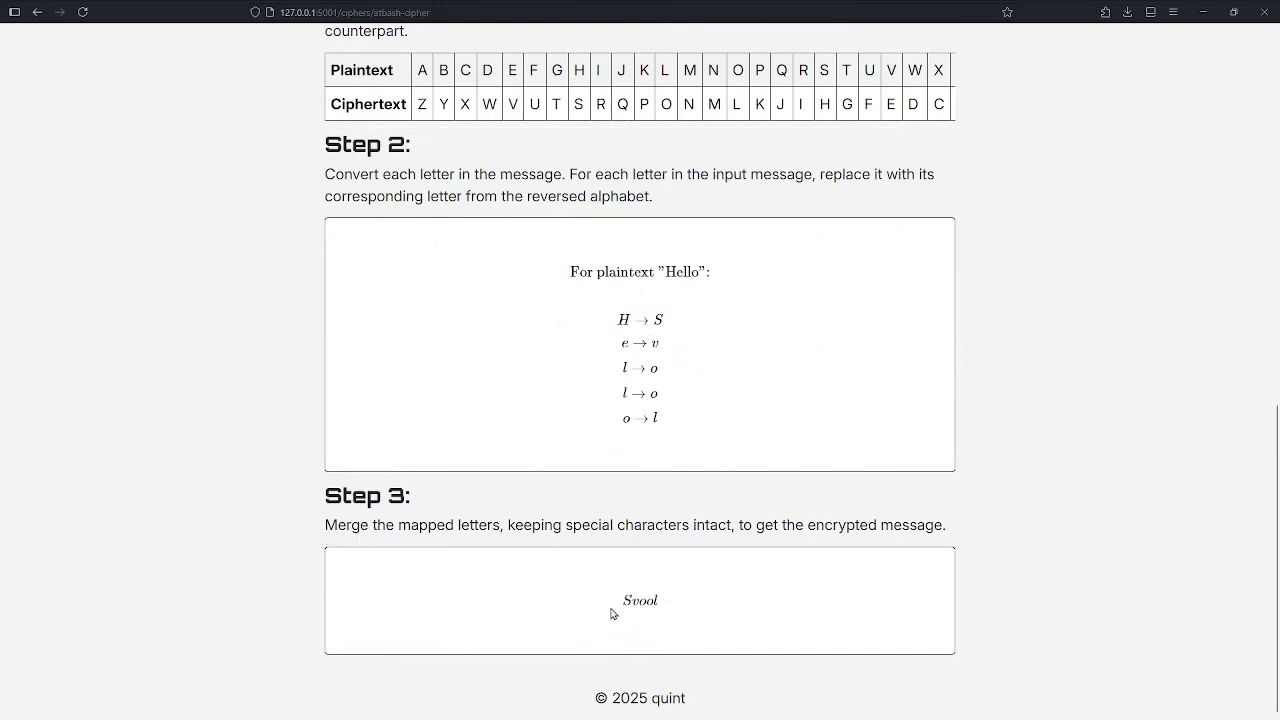
pyautogui.scroll(7, 771, 594)
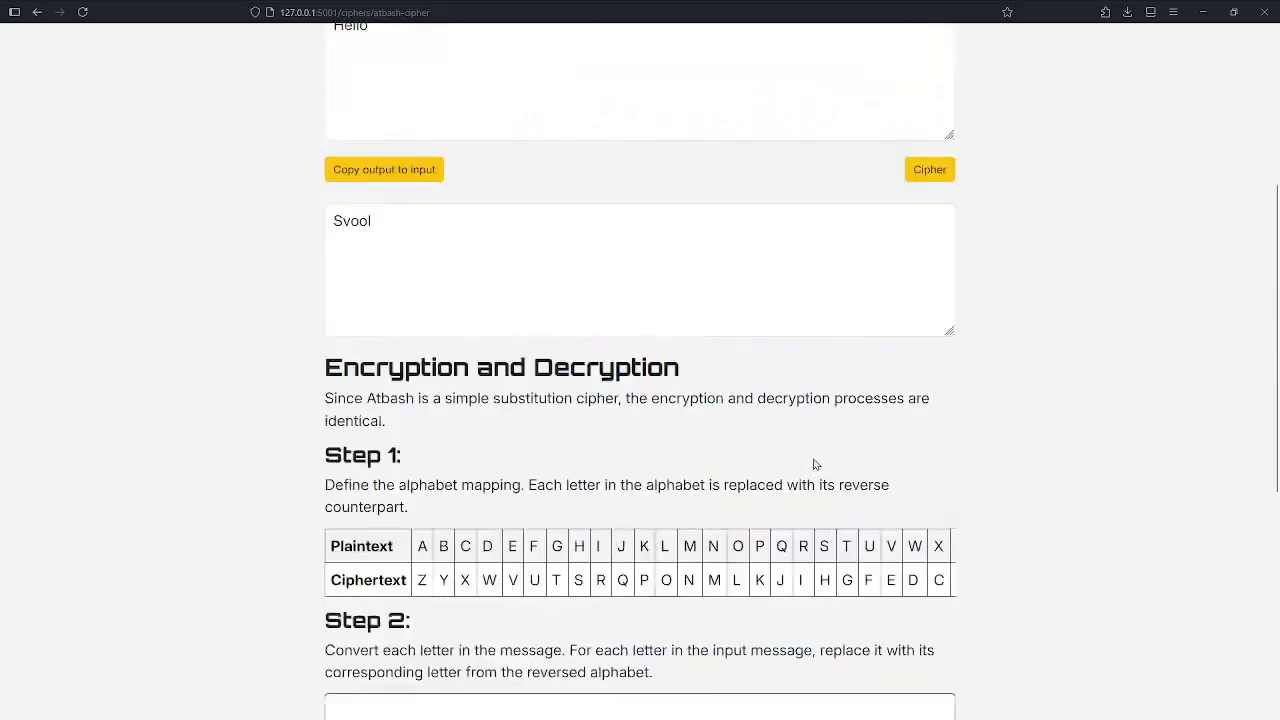
pyautogui.scroll(-1, 620, 405)
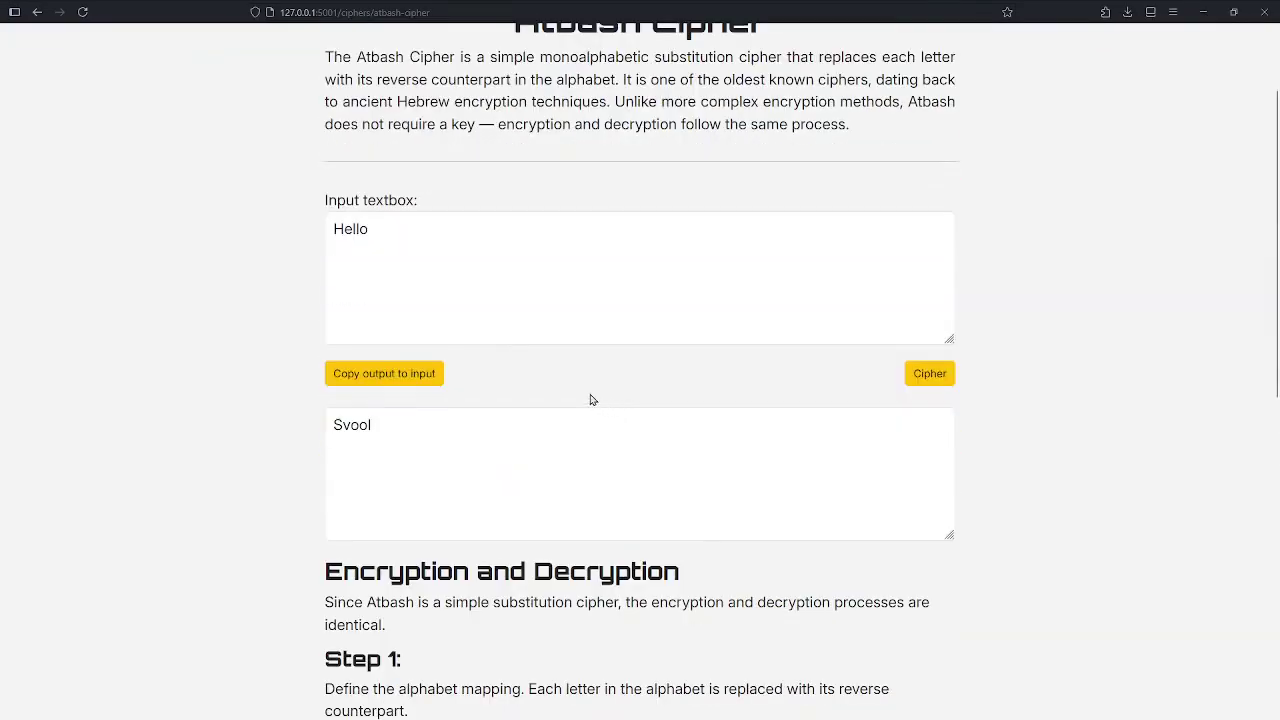
pyautogui.scroll(1, 591, 397)
pyautogui.moveTo(508, 93); pyautogui.dragTo(786, 101)
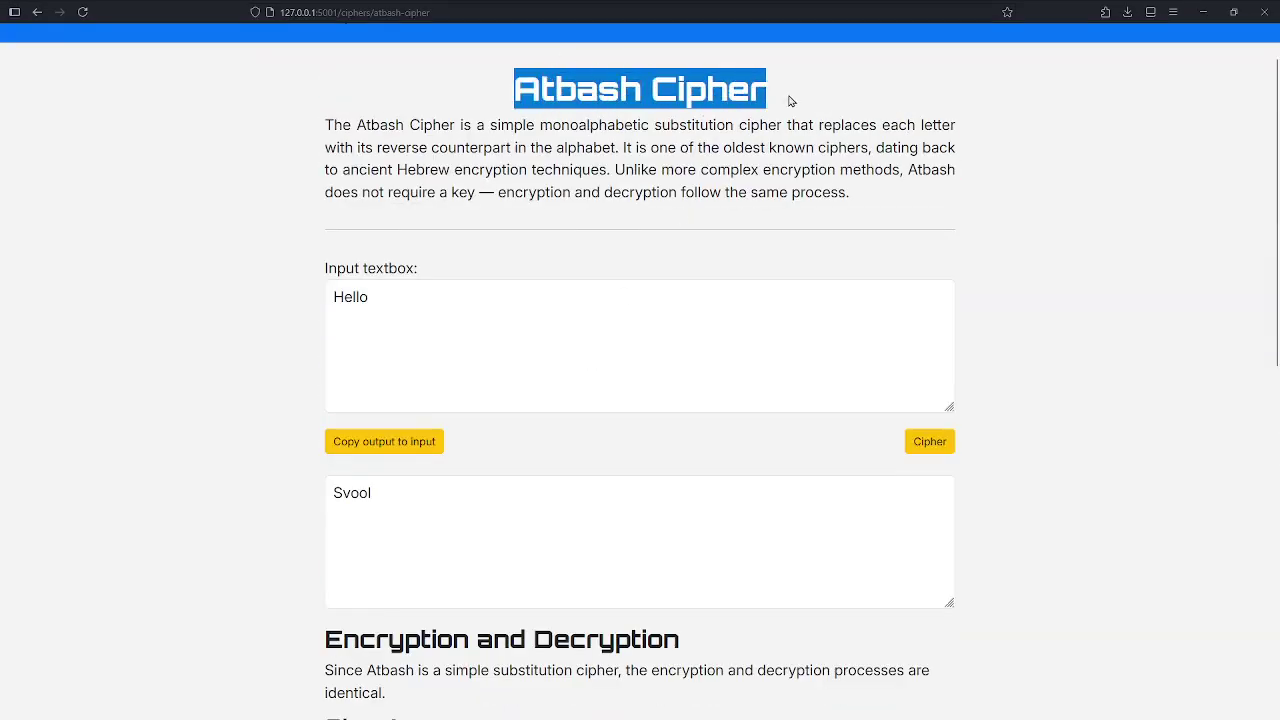
pyautogui.click(608, 186)
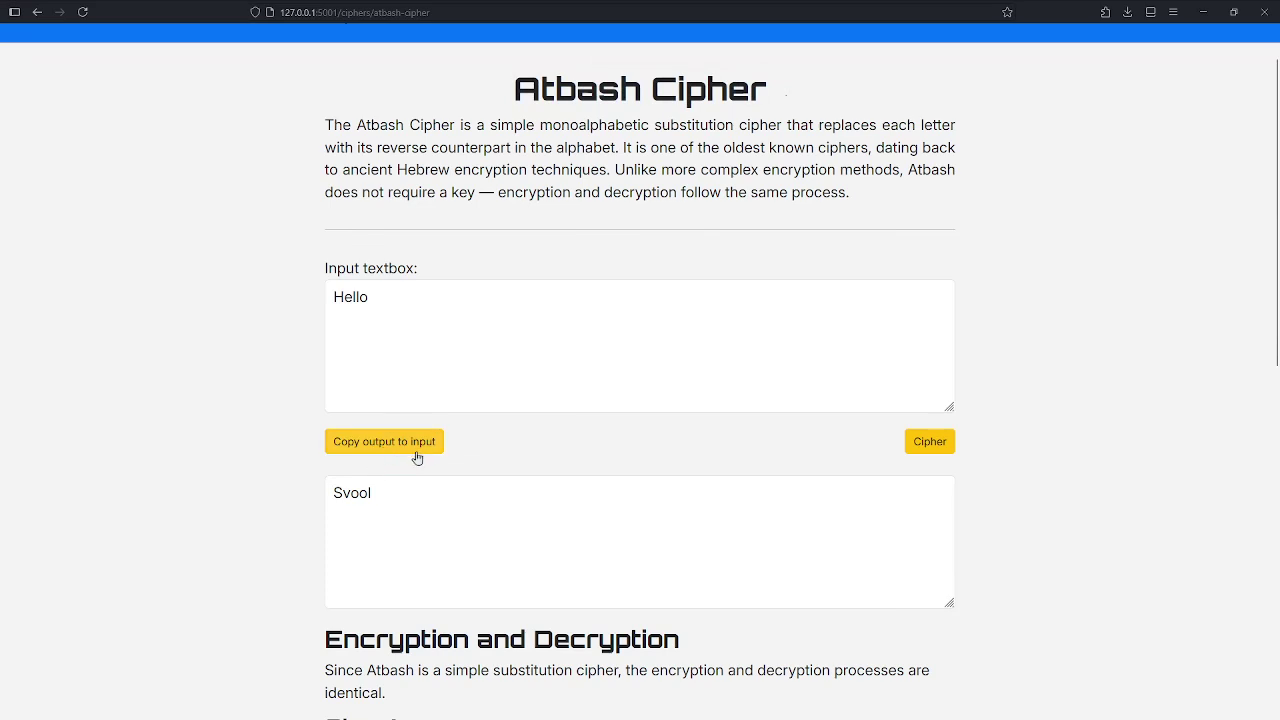
# Copy the Atbash output into the input textbox, run the cipher on it to decrypt the message, and check the output
pyautogui.moveTo(401, 499); pyautogui.dragTo(286, 489)
pyautogui.click(503, 450)
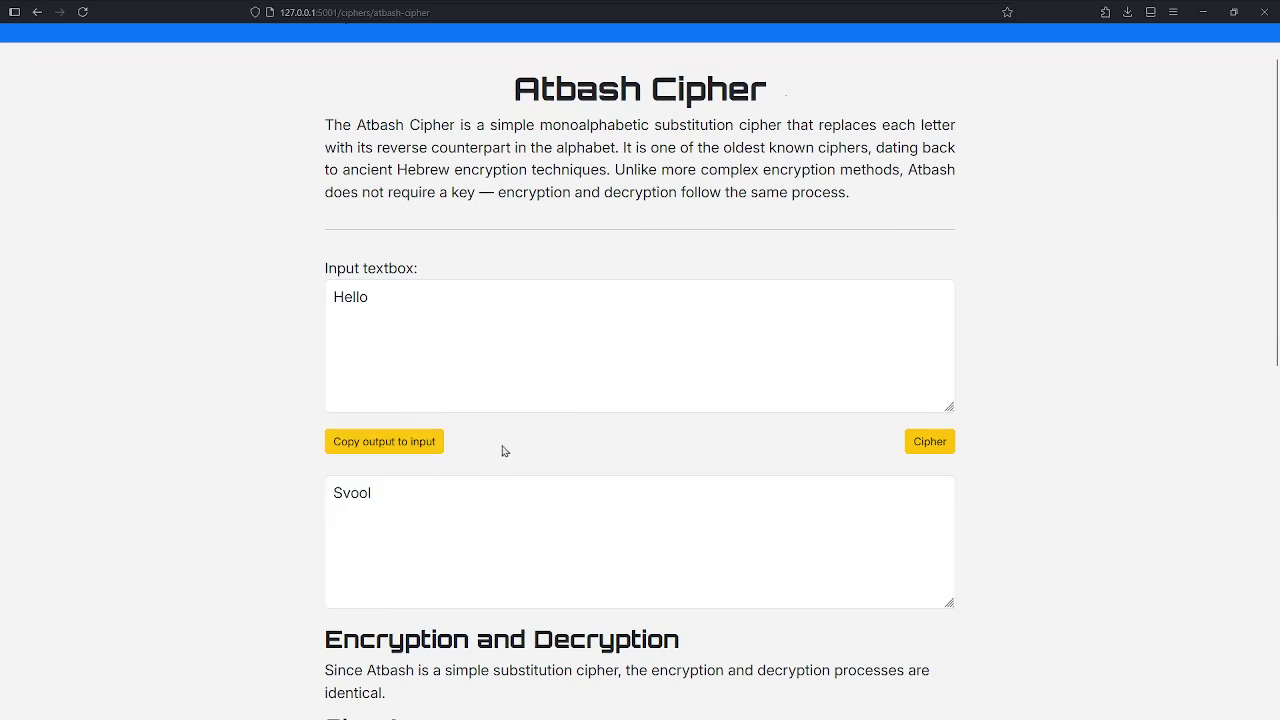
pyautogui.click(404, 442)
pyautogui.scroll(-1, 423, 313)
pyautogui.scroll(-2, 423, 313)
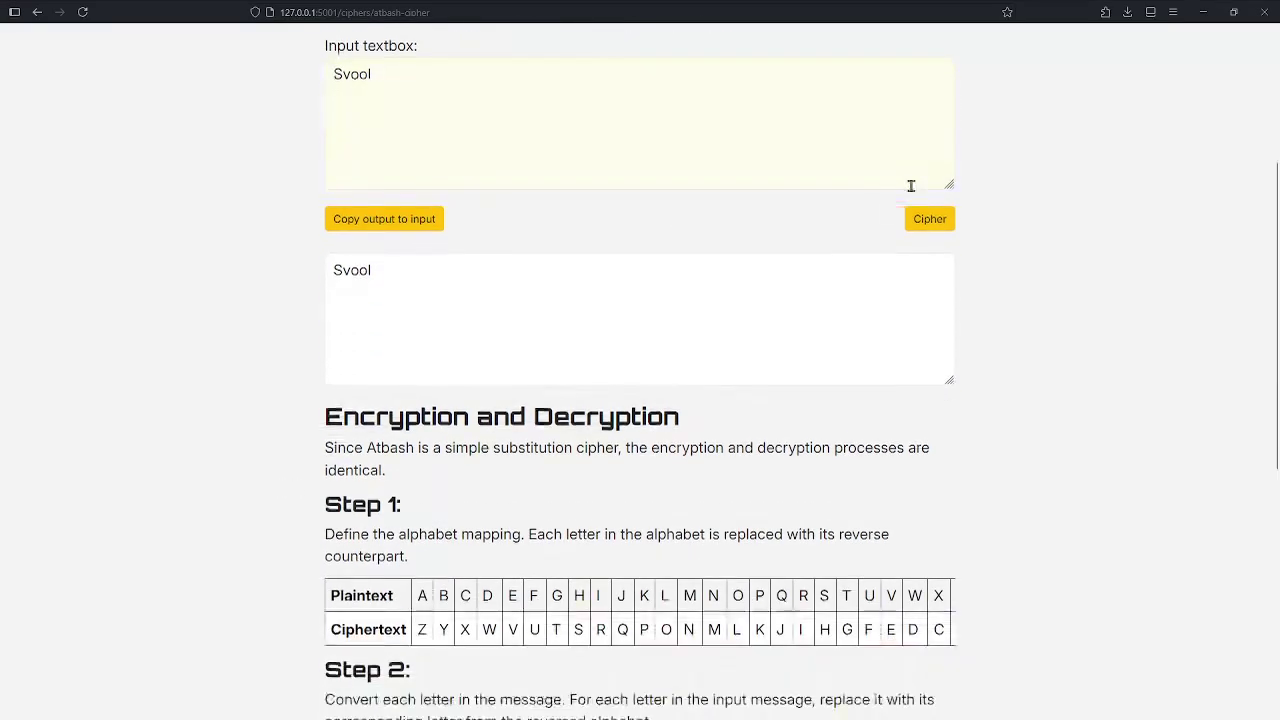
pyautogui.click(940, 229)
pyautogui.scroll(-3, 417, 186)
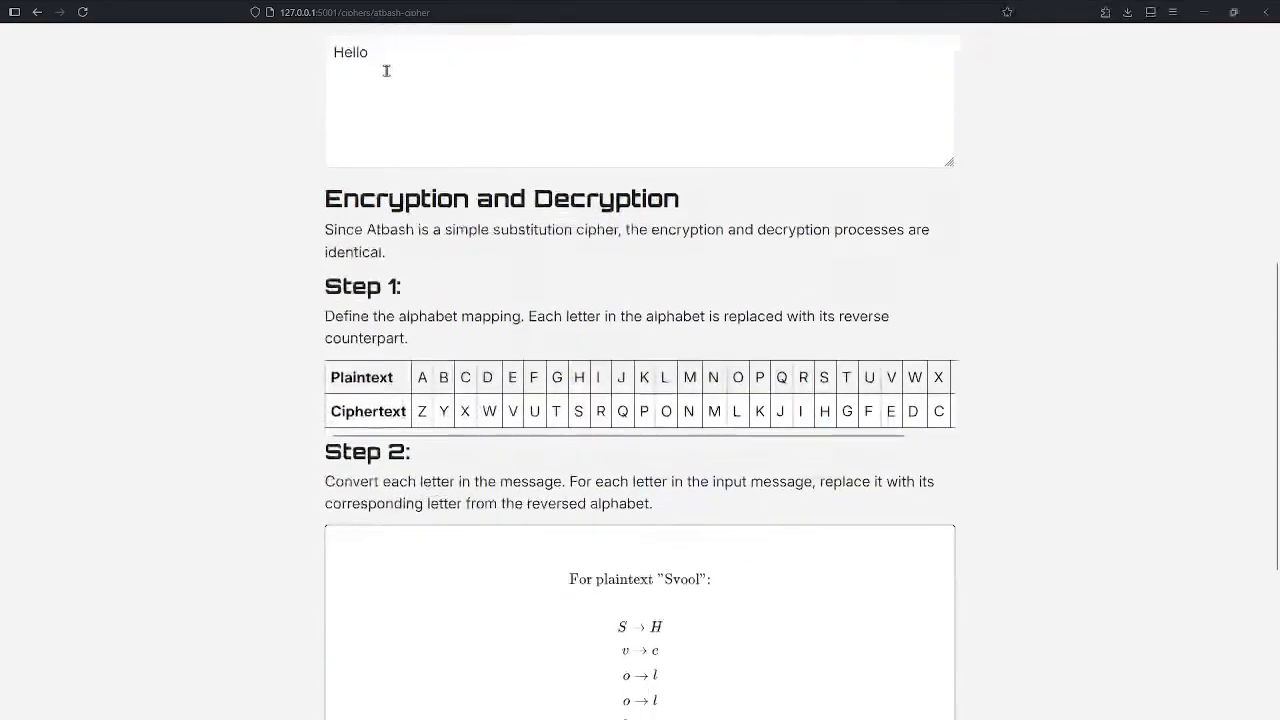
pyautogui.moveTo(386, 51); pyautogui.dragTo(311, 68)
pyautogui.click(265, 82)
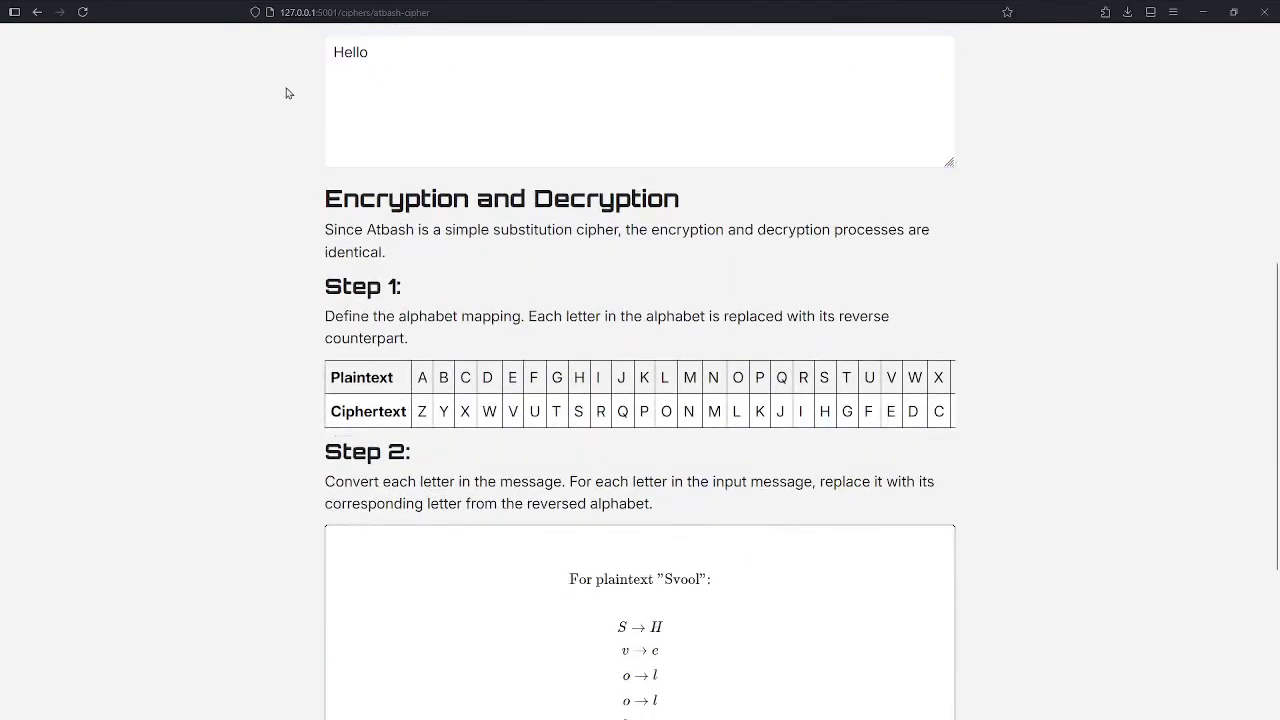
# Return to the home page and open the Vigenère Cipher page from the Intermediate group
pyautogui.scroll(5, 290, 100)
pyautogui.click(450, 73)
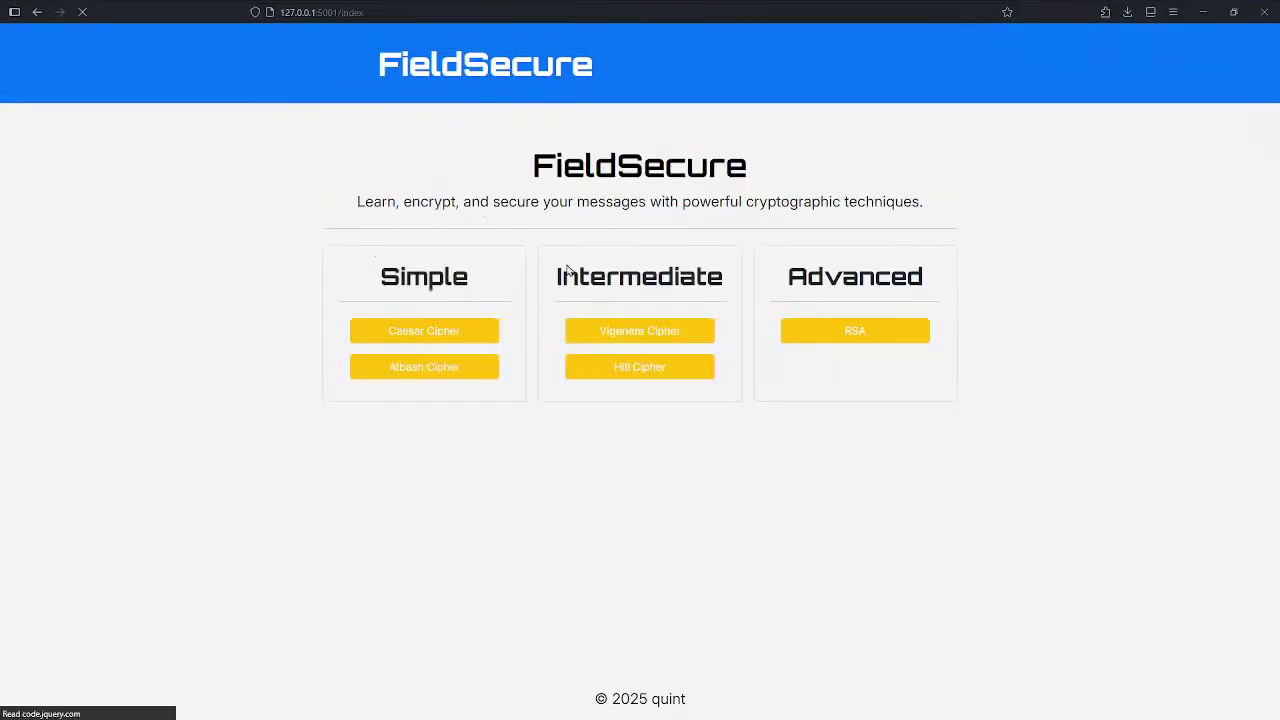
pyautogui.moveTo(558, 416); pyautogui.dragTo(749, 420)
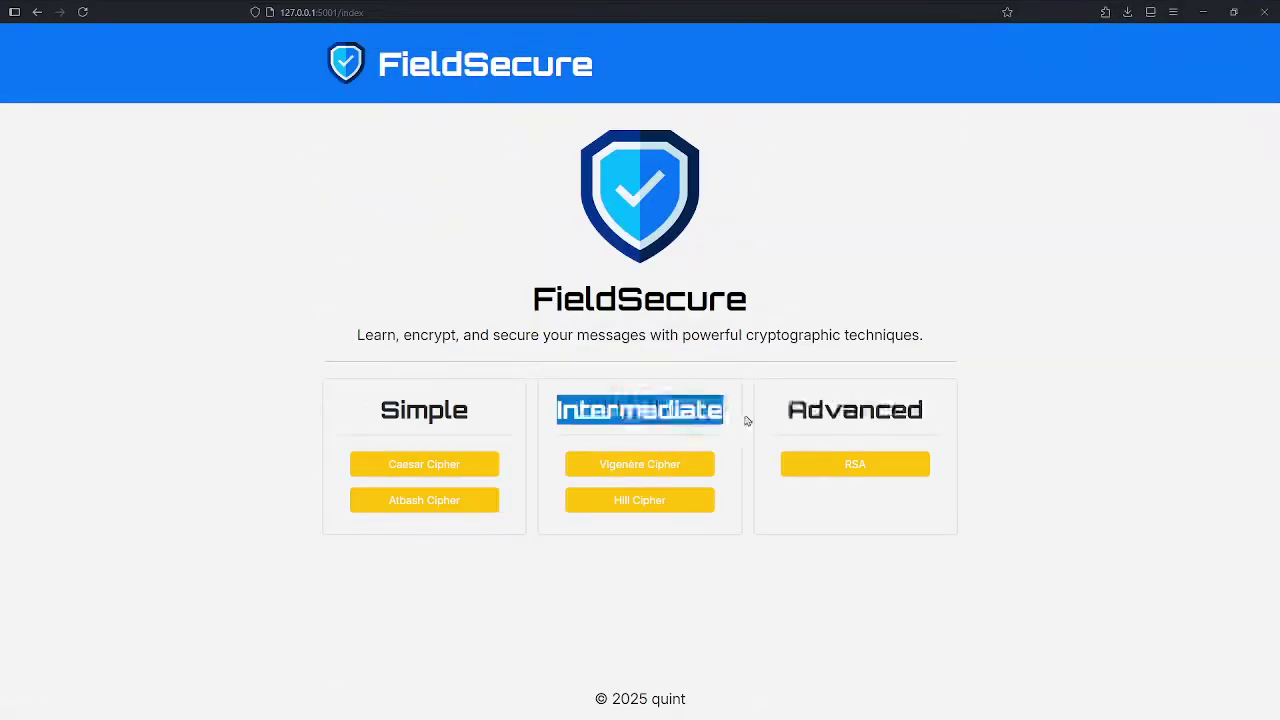
pyautogui.click(597, 476)
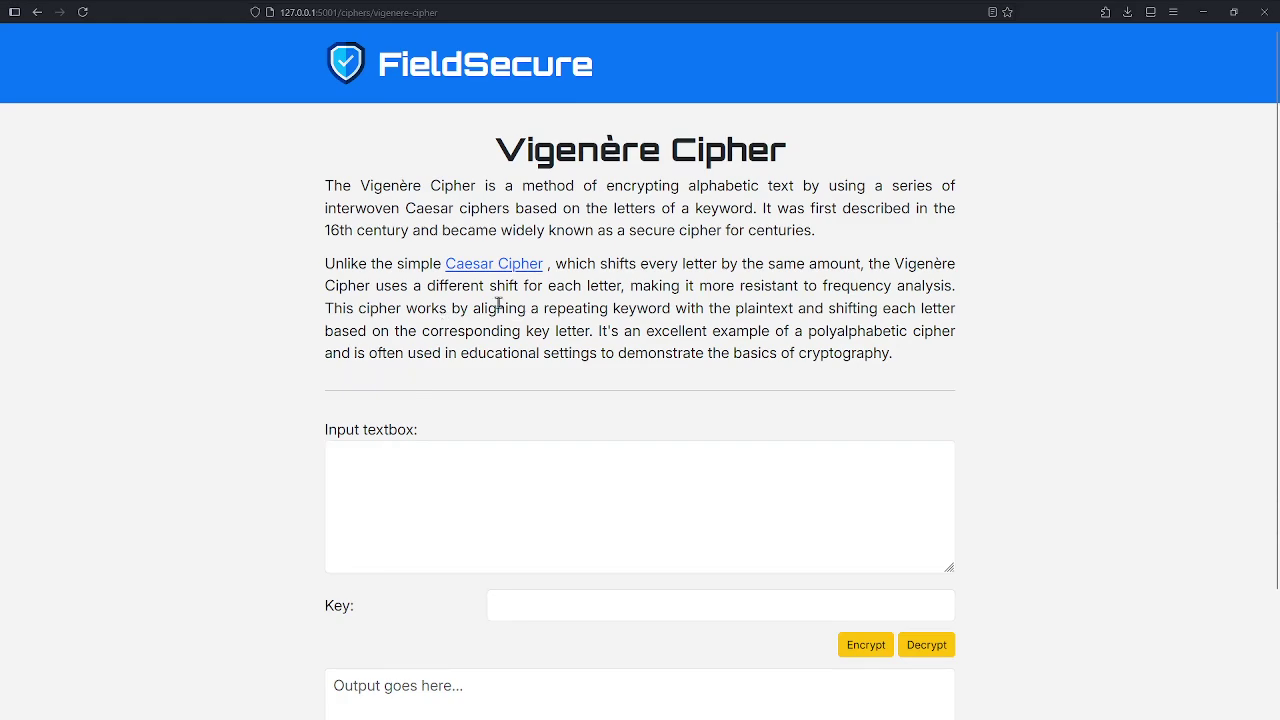
# Follow the Caesar Cipher link in the Vigenère description, return to the Vigenère page, and inspect its input and key fields
pyautogui.click(484, 264)
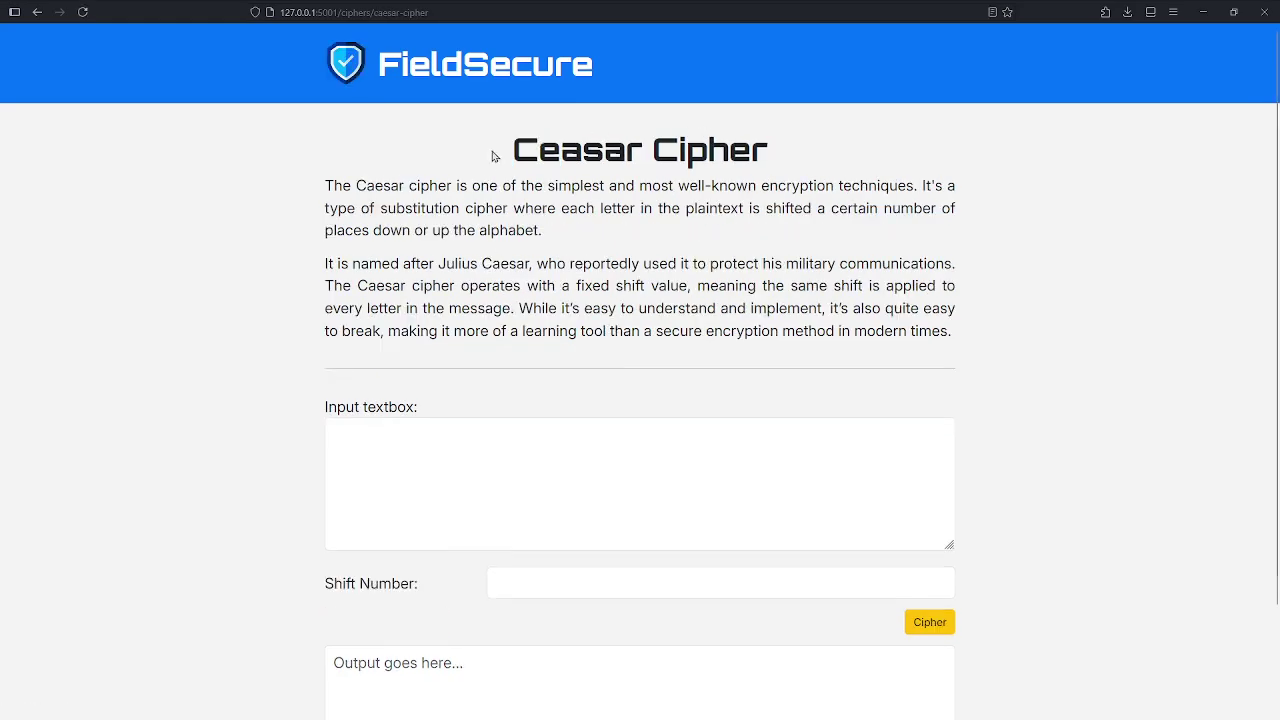
pyautogui.hotkey('alt', 'Left')
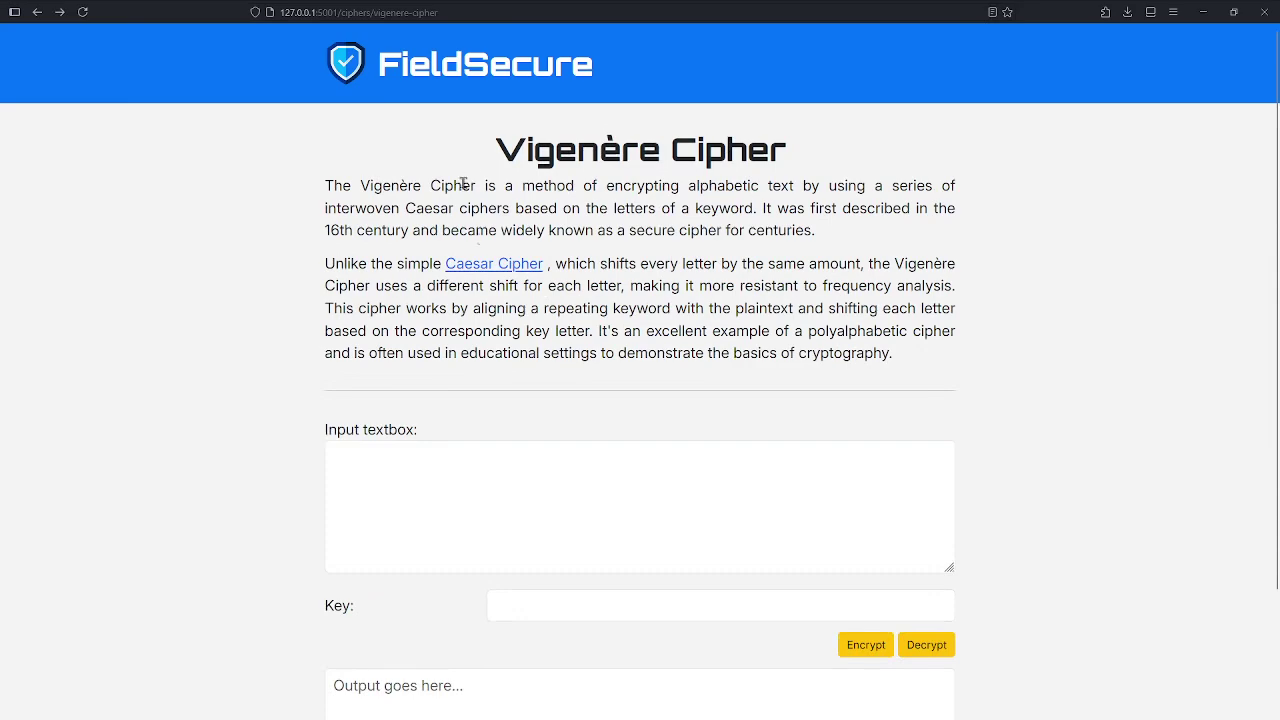
pyautogui.click(483, 526)
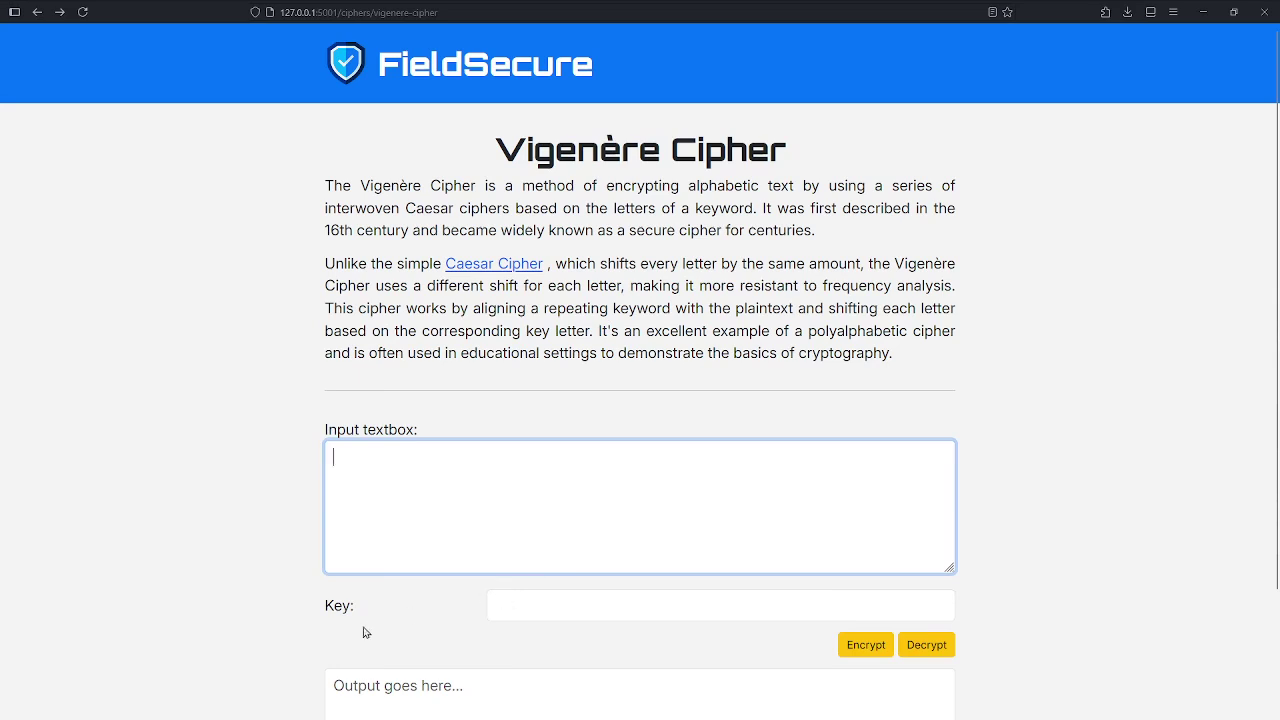
pyautogui.moveTo(320, 612); pyautogui.dragTo(395, 619)
pyautogui.click(581, 607)
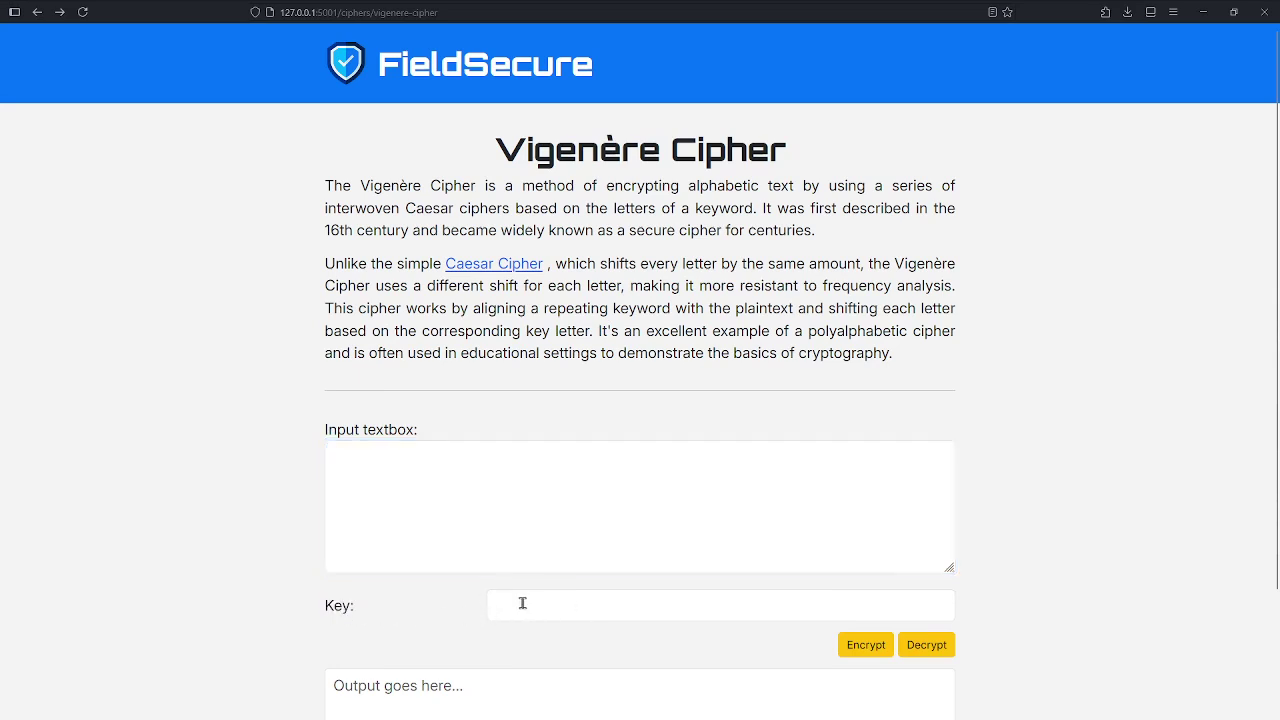
# Encrypt the text "Hello" with the Vigenère cipher using the key "hi"
pyautogui.click(488, 513)
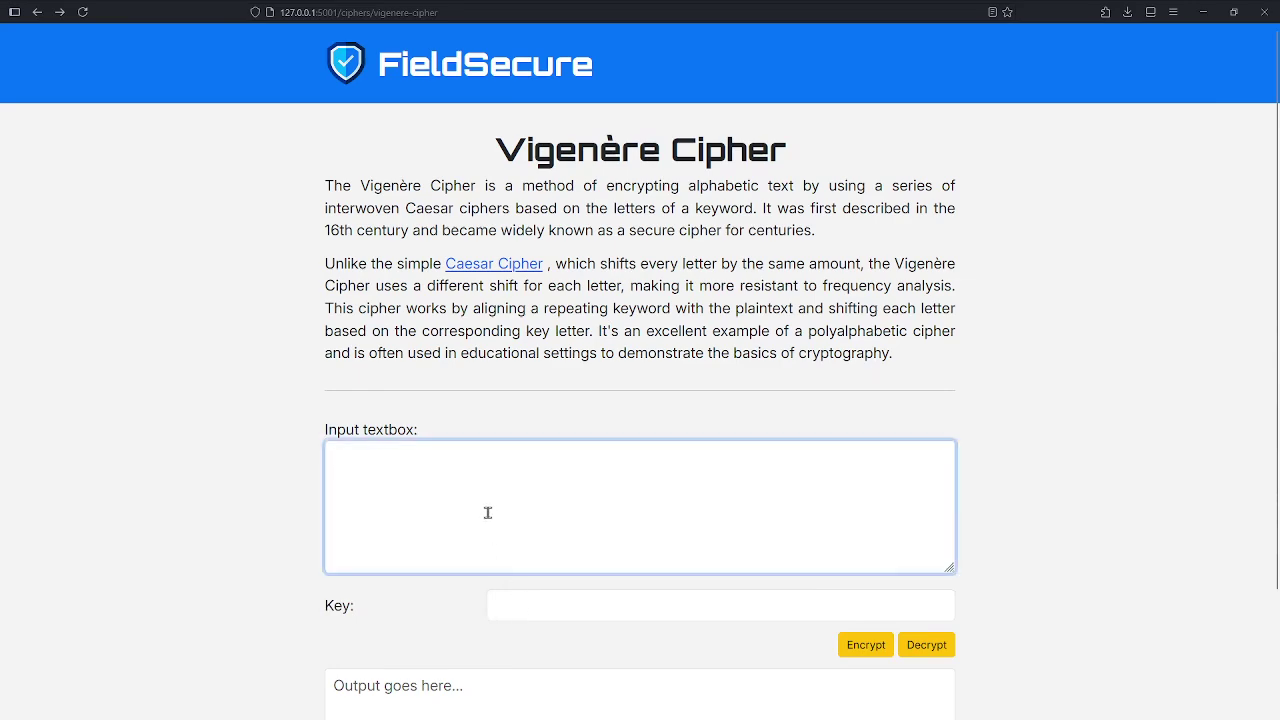
pyautogui.write('Hello')
pyautogui.click(557, 609)
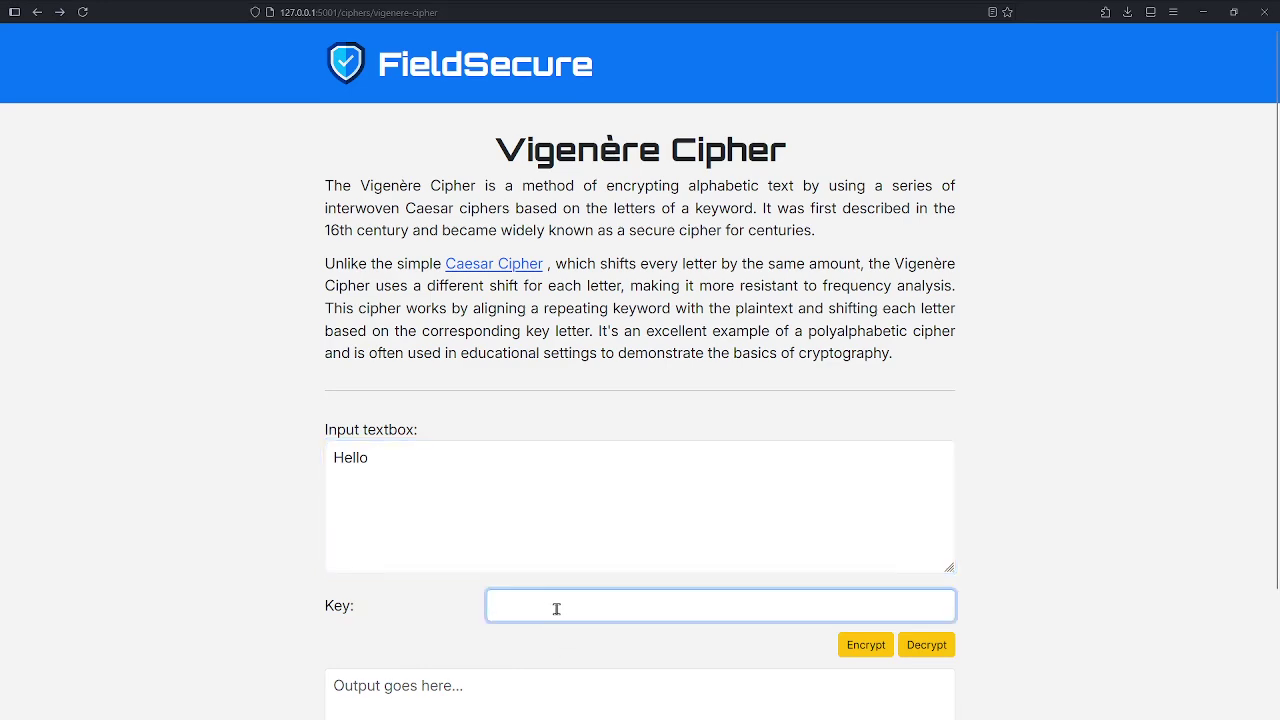
pyautogui.write('k')
pyautogui.scroll(-3, 599, 555)
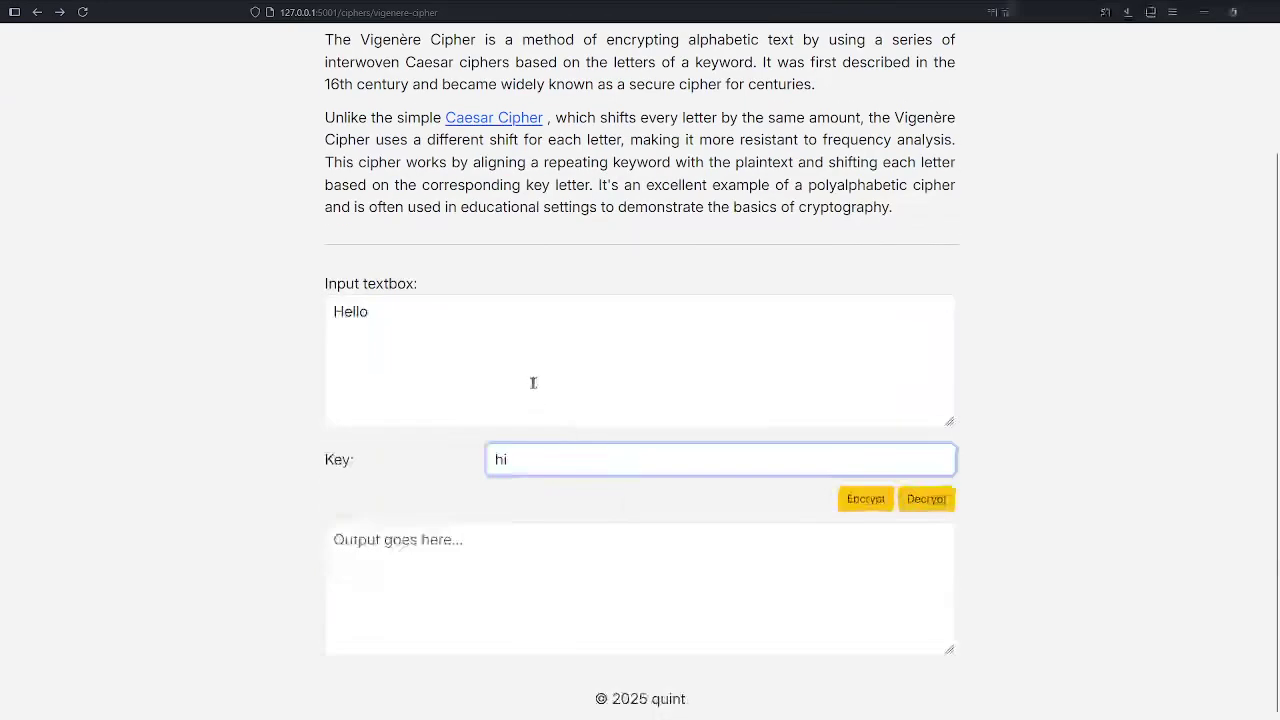
pyautogui.click(863, 499)
# Examine the Vigenère output and the encryption explanation's plaintext cleaning and key repetition in steps 1 and 2
pyautogui.scroll(-10, 540, 429)
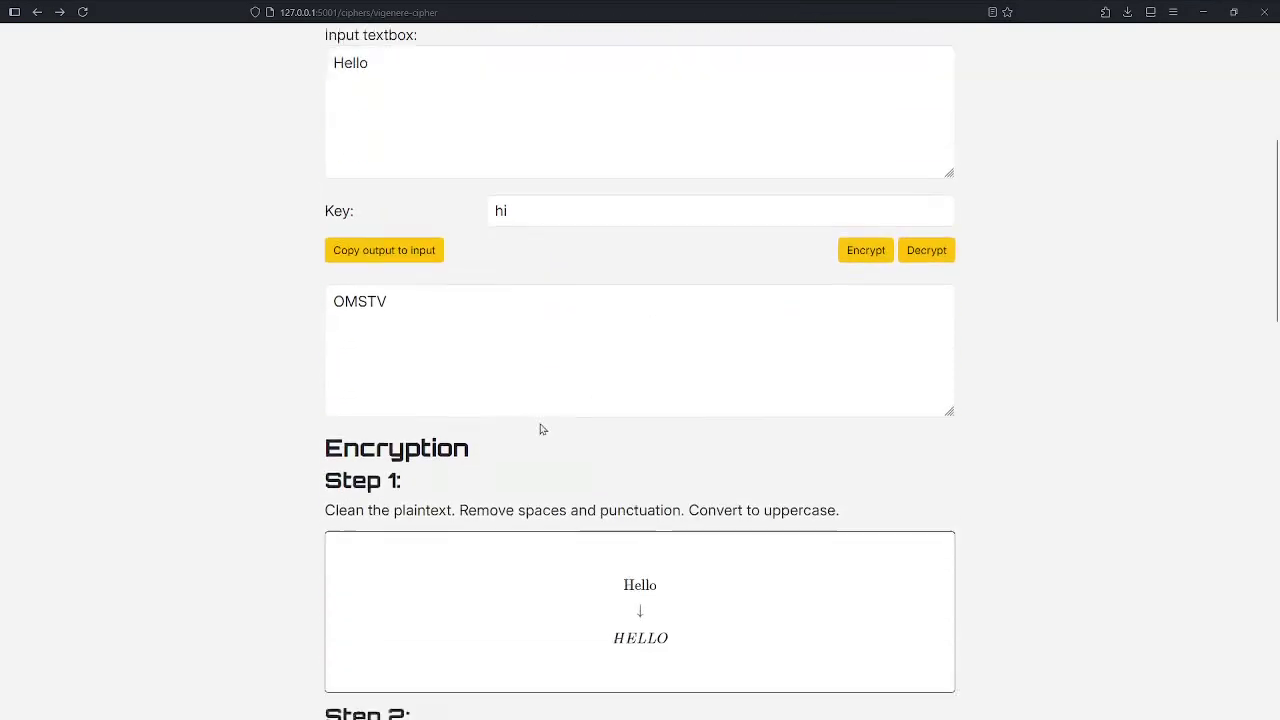
pyautogui.moveTo(337, 57); pyautogui.dragTo(397, 66)
pyautogui.click(495, 320)
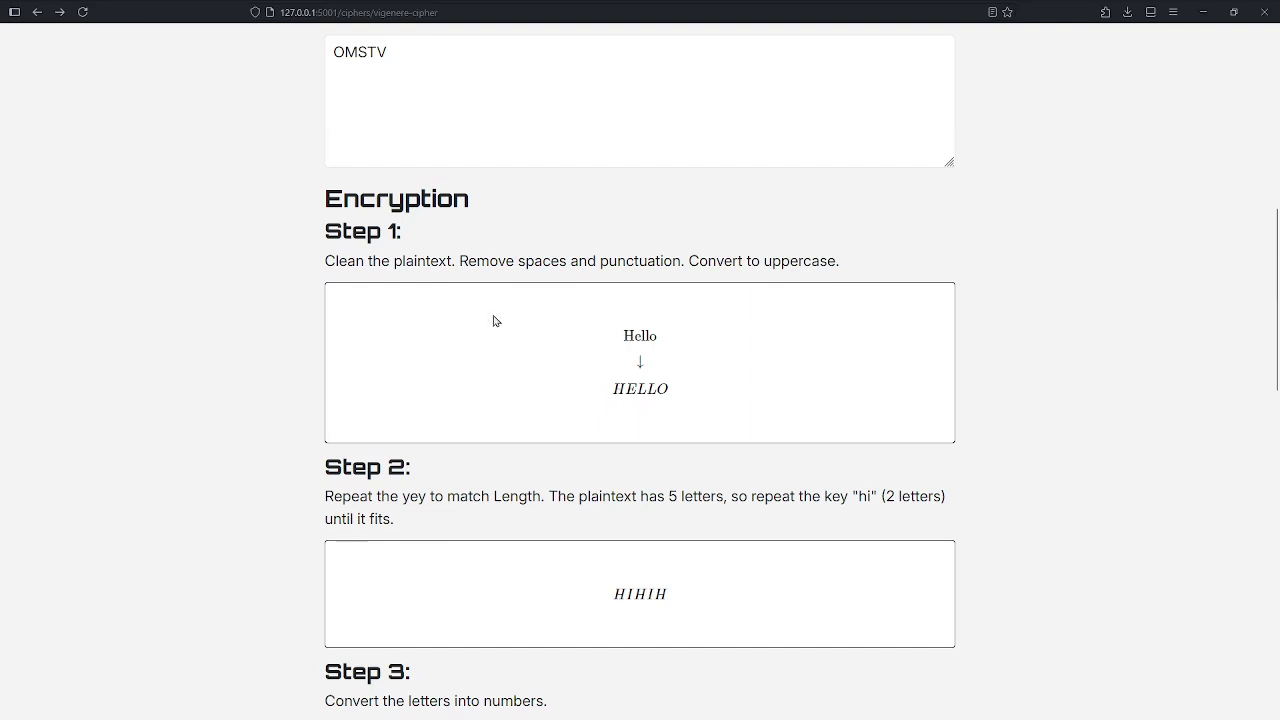
pyautogui.scroll(-2, 383, 257)
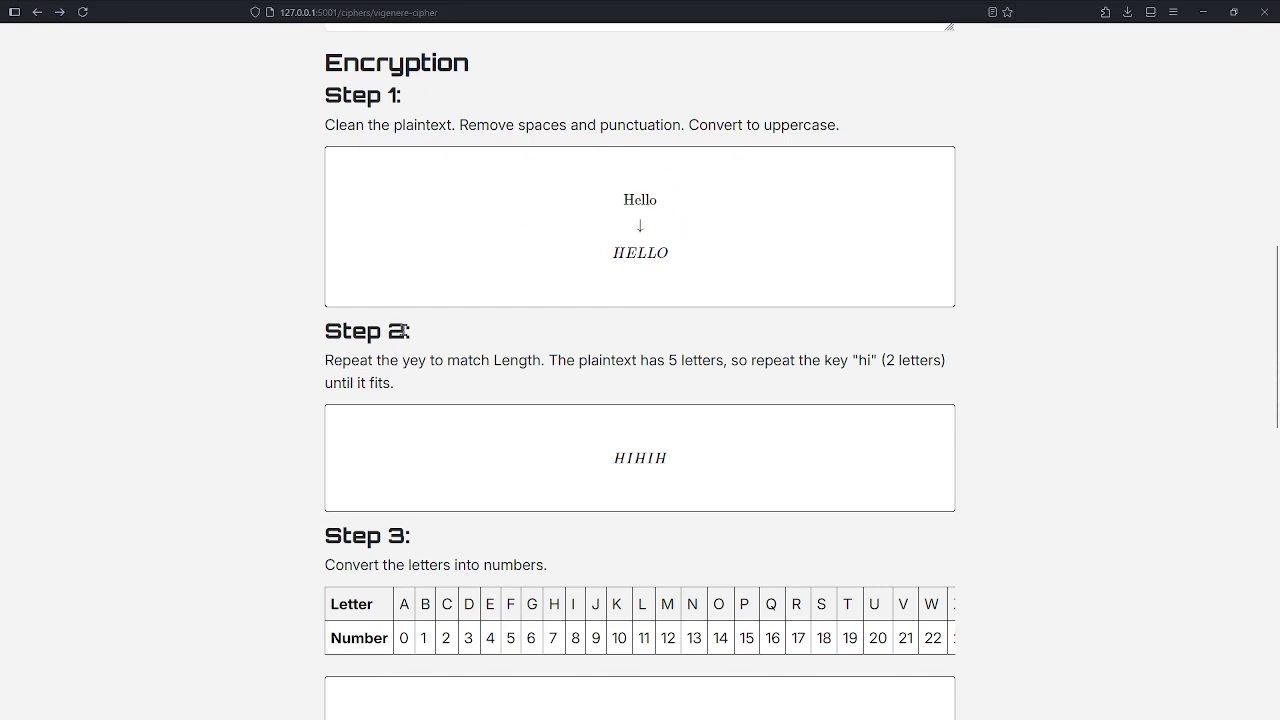
pyautogui.scroll(-2, 403, 331)
pyautogui.scroll(1, 497, 197)
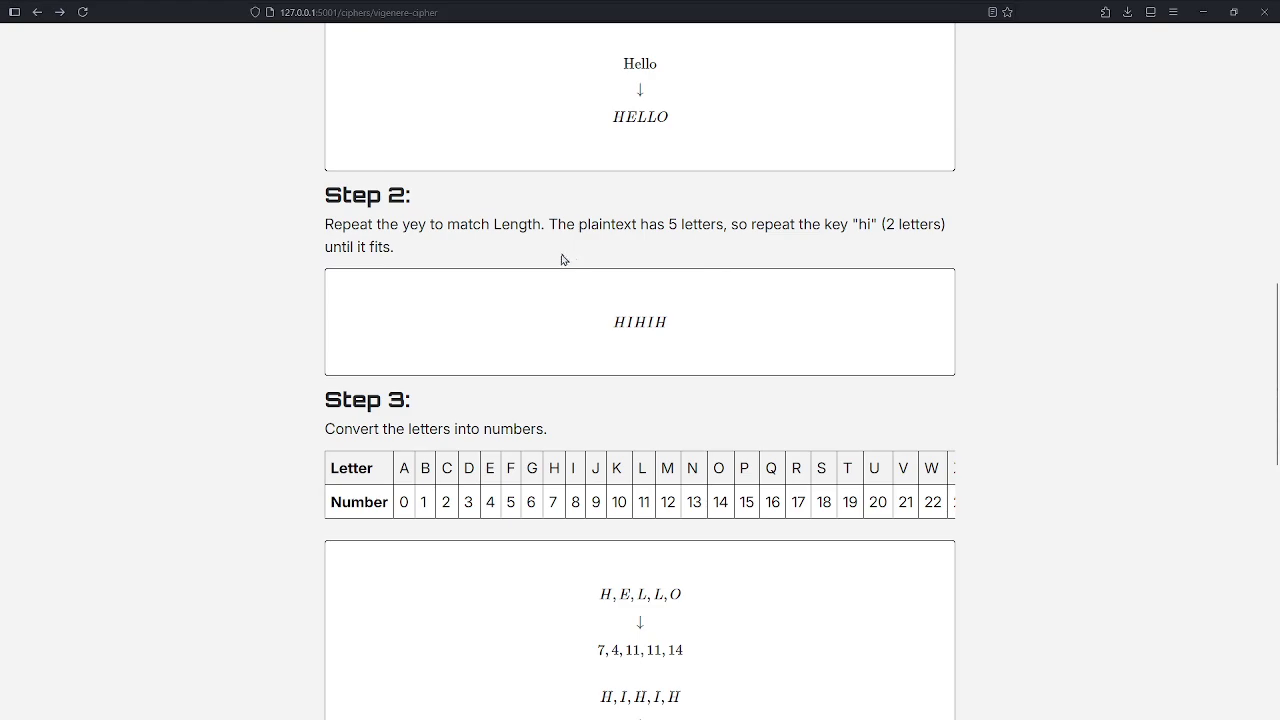
pyautogui.scroll(-2, 562, 260)
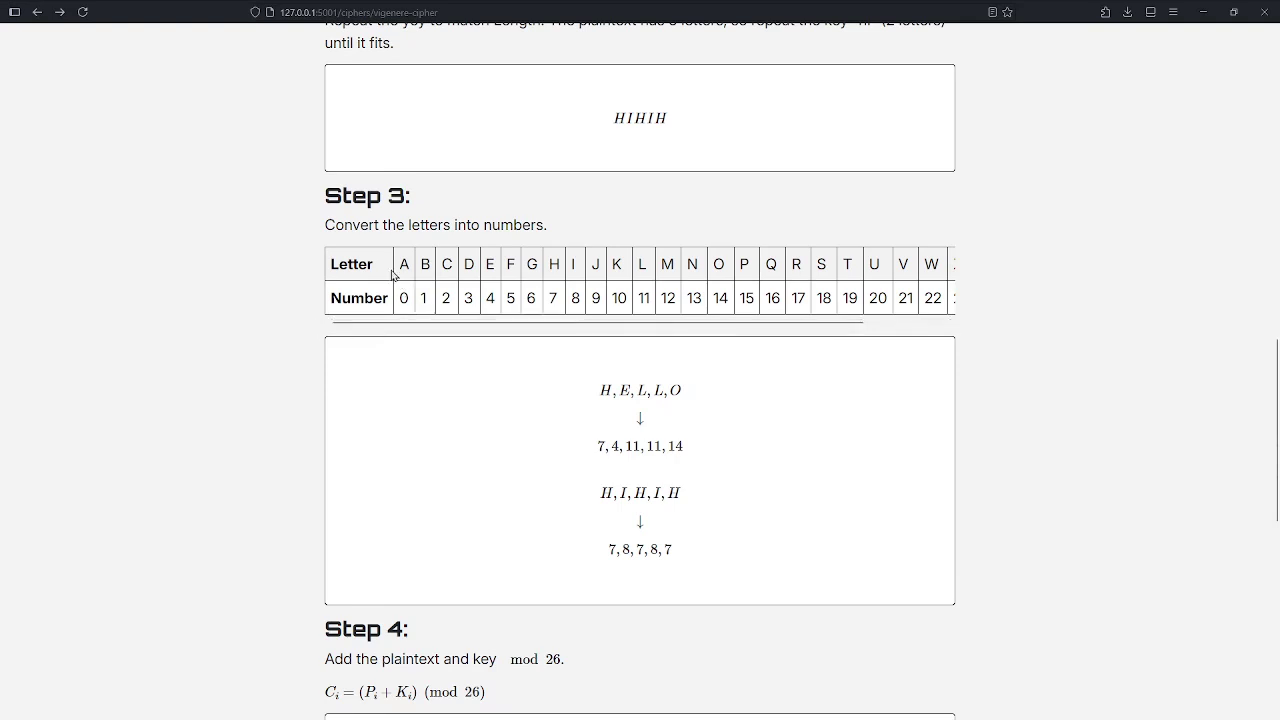
# Review the letter-to-number conversion in step 3 and the mod 26 addition of plaintext and key in step 4
pyautogui.moveTo(400, 290); pyautogui.dragTo(376, 321)
pyautogui.click(405, 298)
pyautogui.scroll(-2, 640, 383)
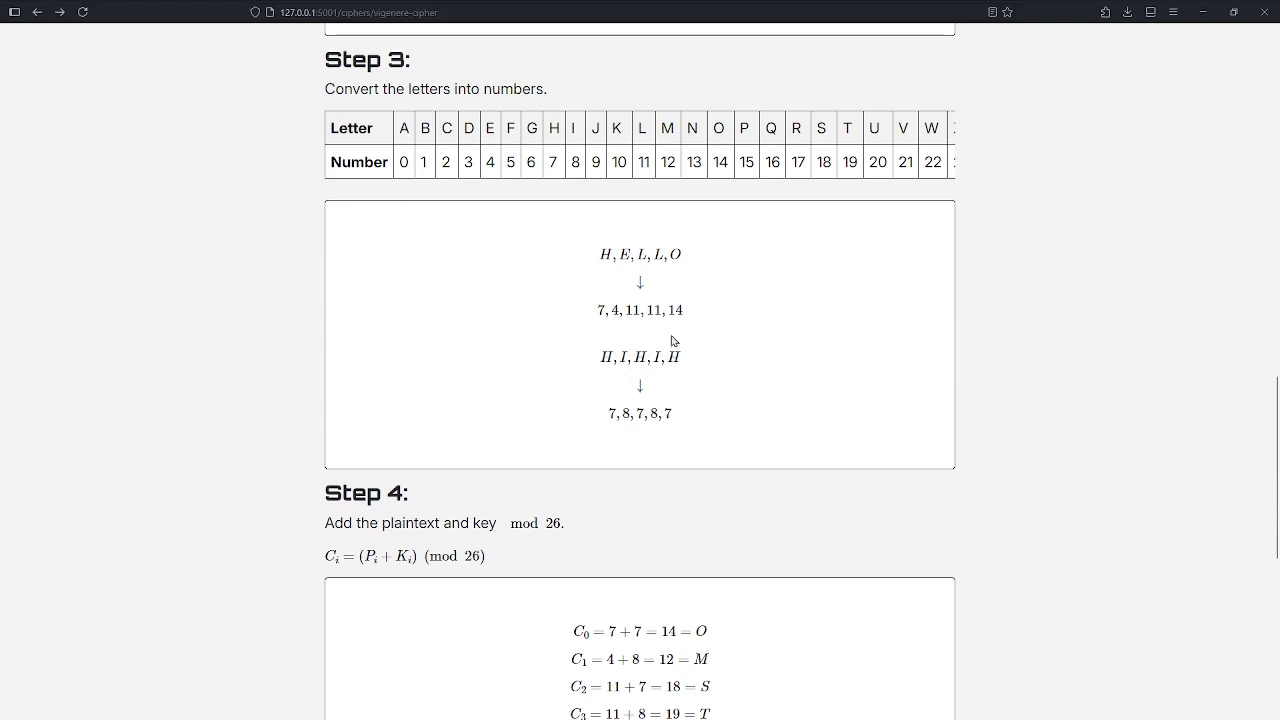
pyautogui.scroll(-4, 673, 341)
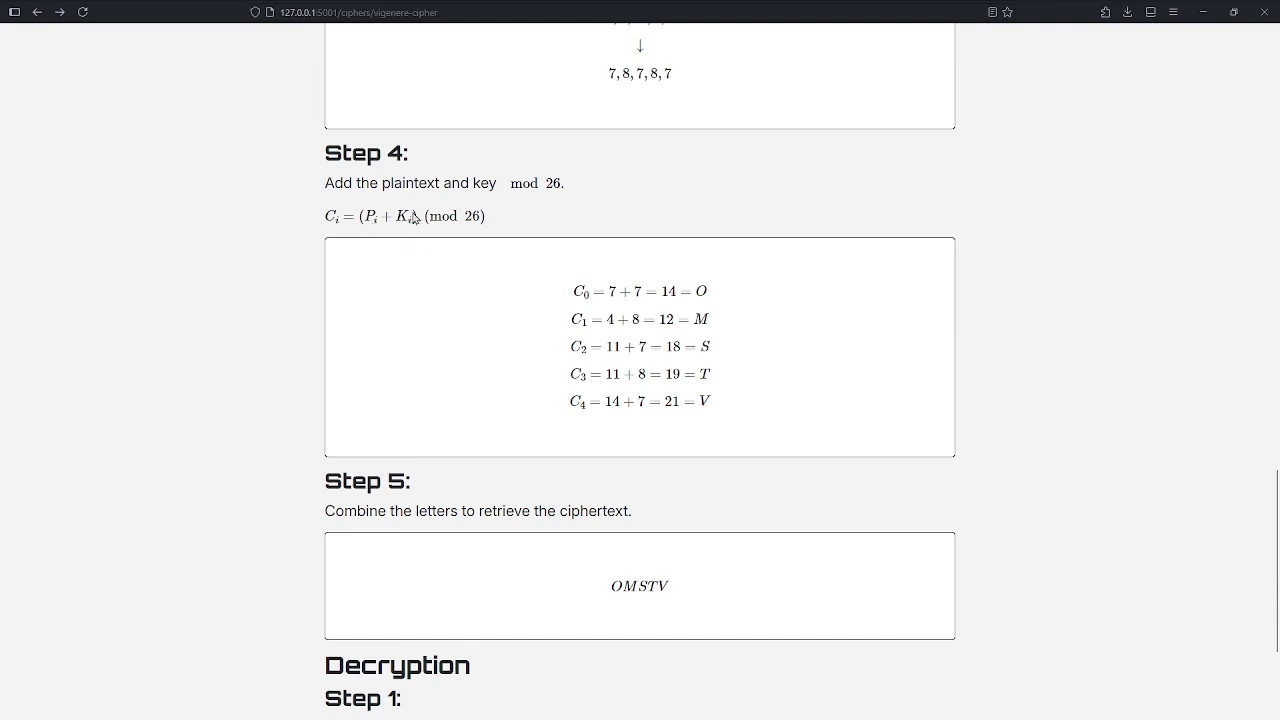
pyautogui.scroll(1, 414, 218)
pyautogui.scroll(2, 583, 243)
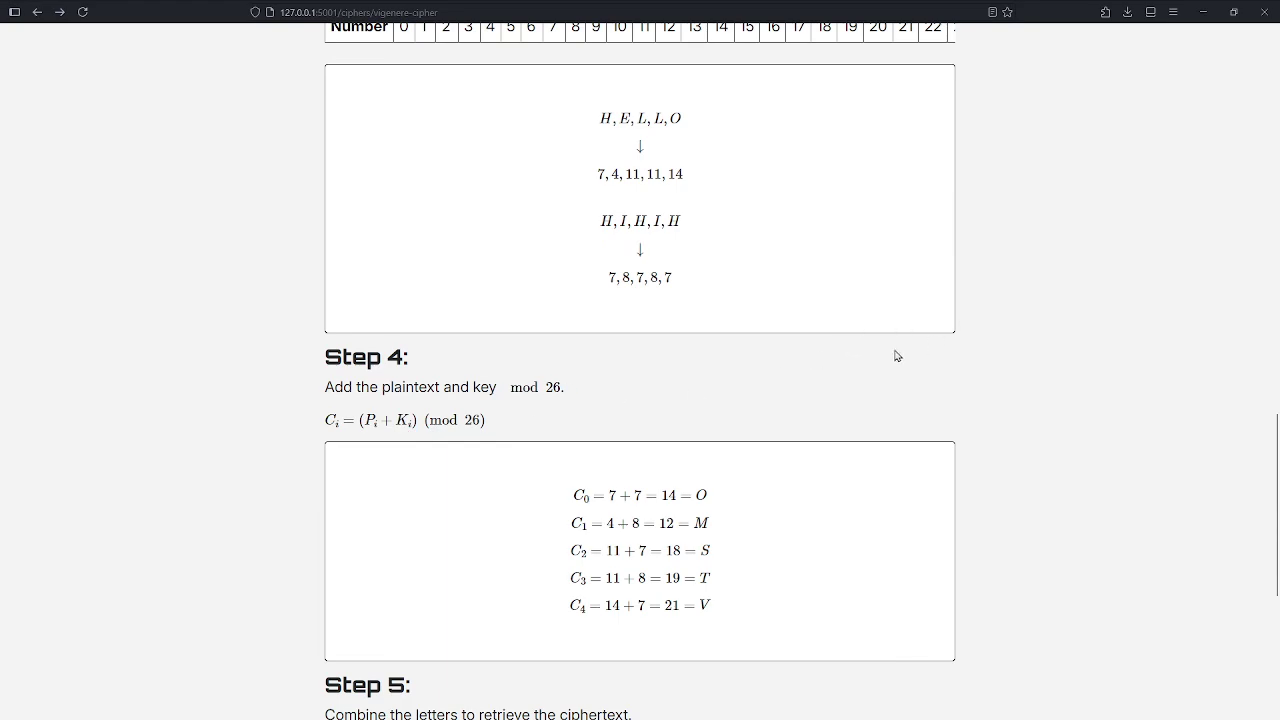
pyautogui.scroll(-3, 900, 460)
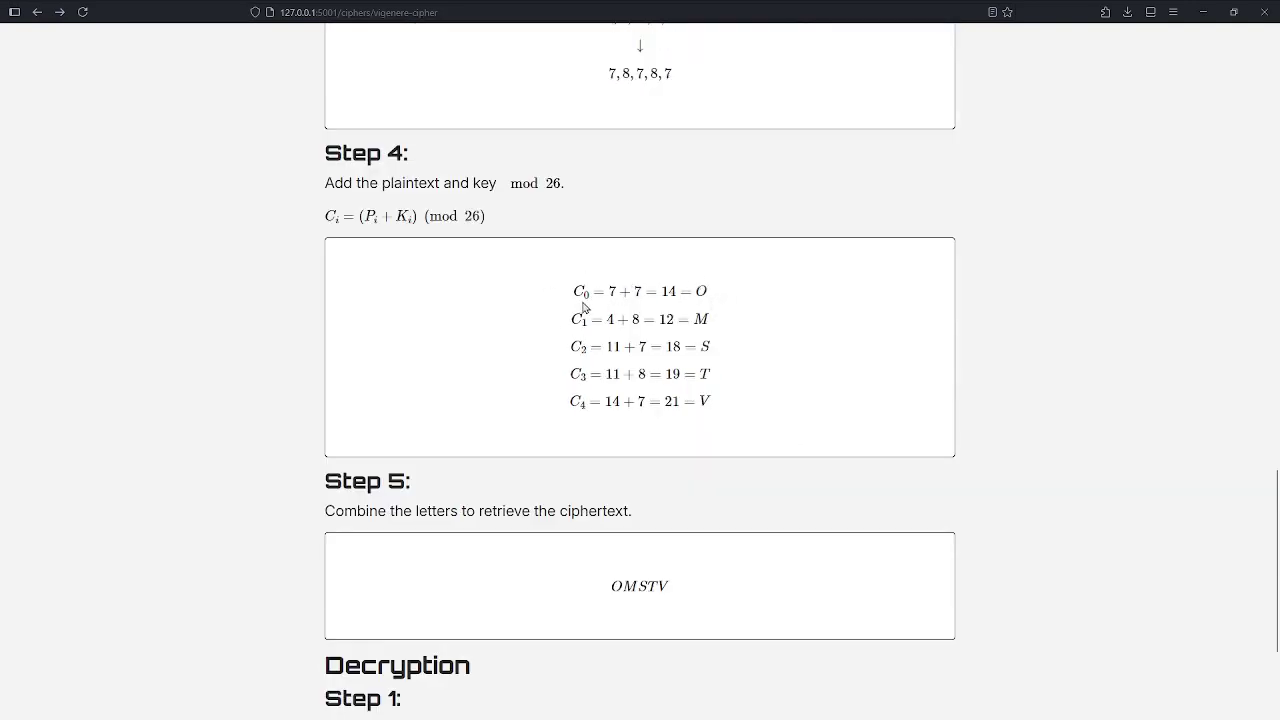
# Review the letter additions in step 4, the combined ciphertext in step 5, and the Vigenère decryption formula
pyautogui.scroll(2, 618, 290)
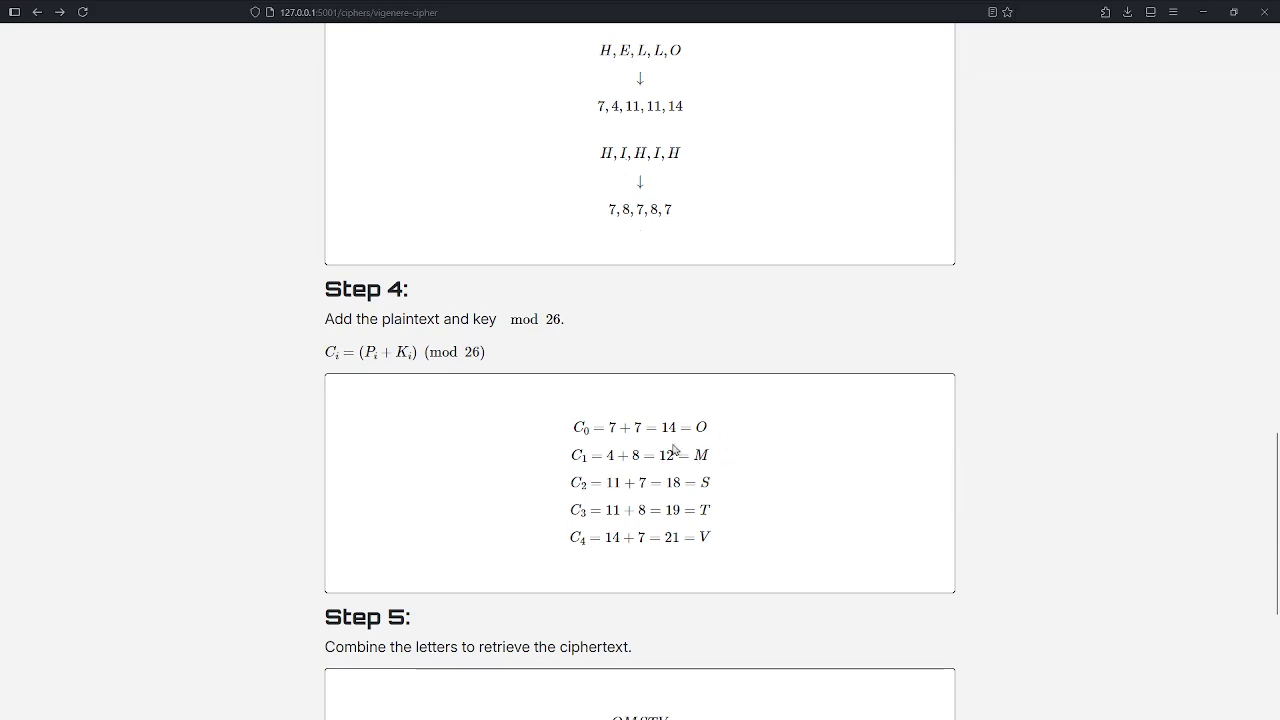
pyautogui.scroll(-2, 717, 467)
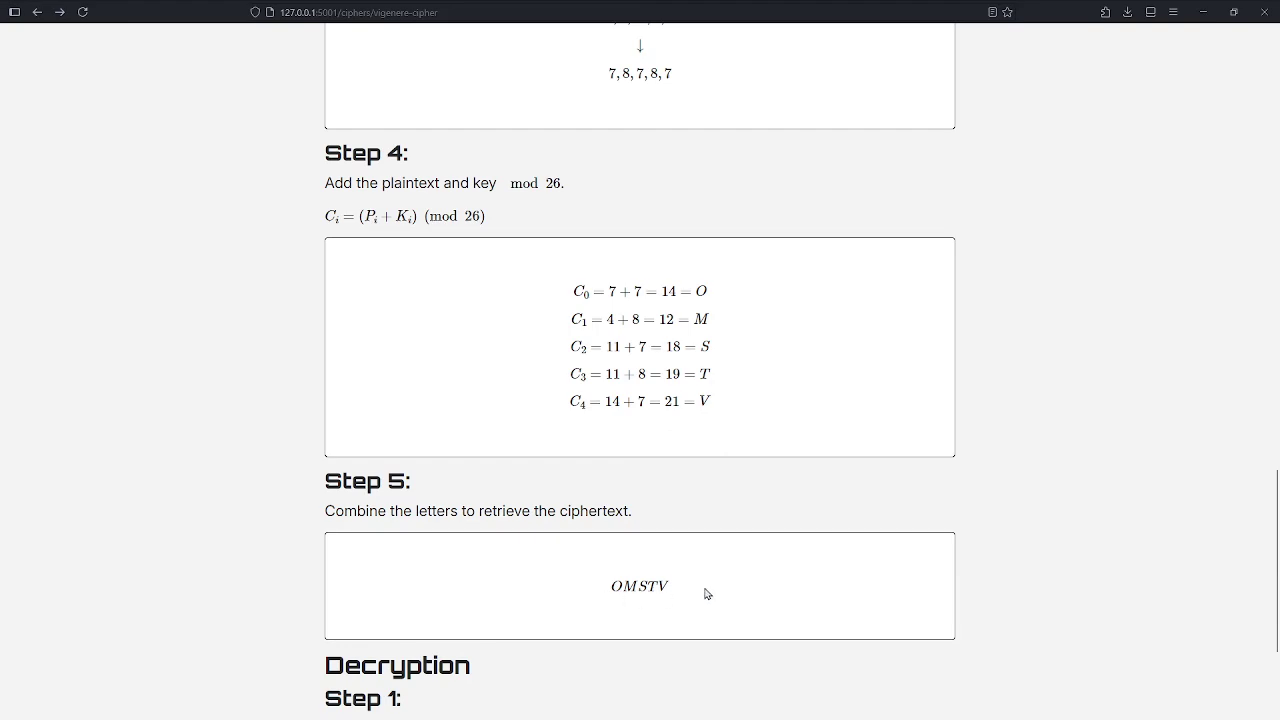
pyautogui.scroll(-1, 688, 576)
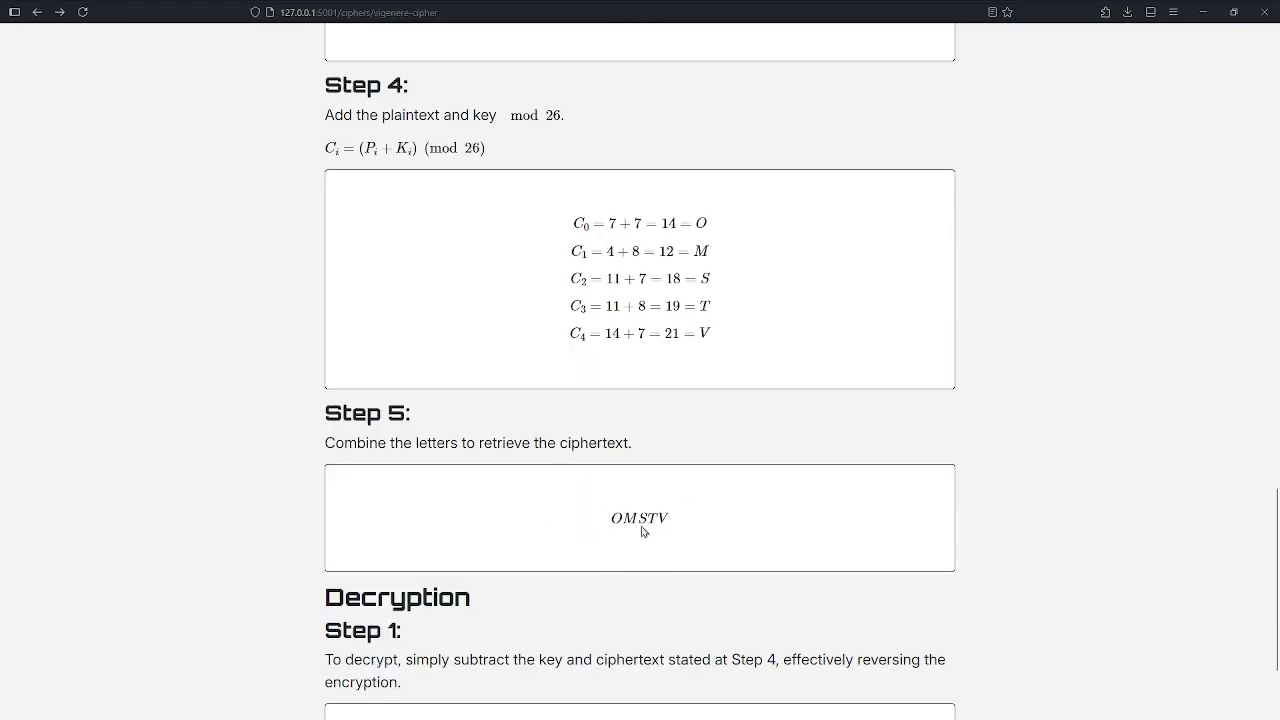
pyautogui.scroll(-2, 545, 580)
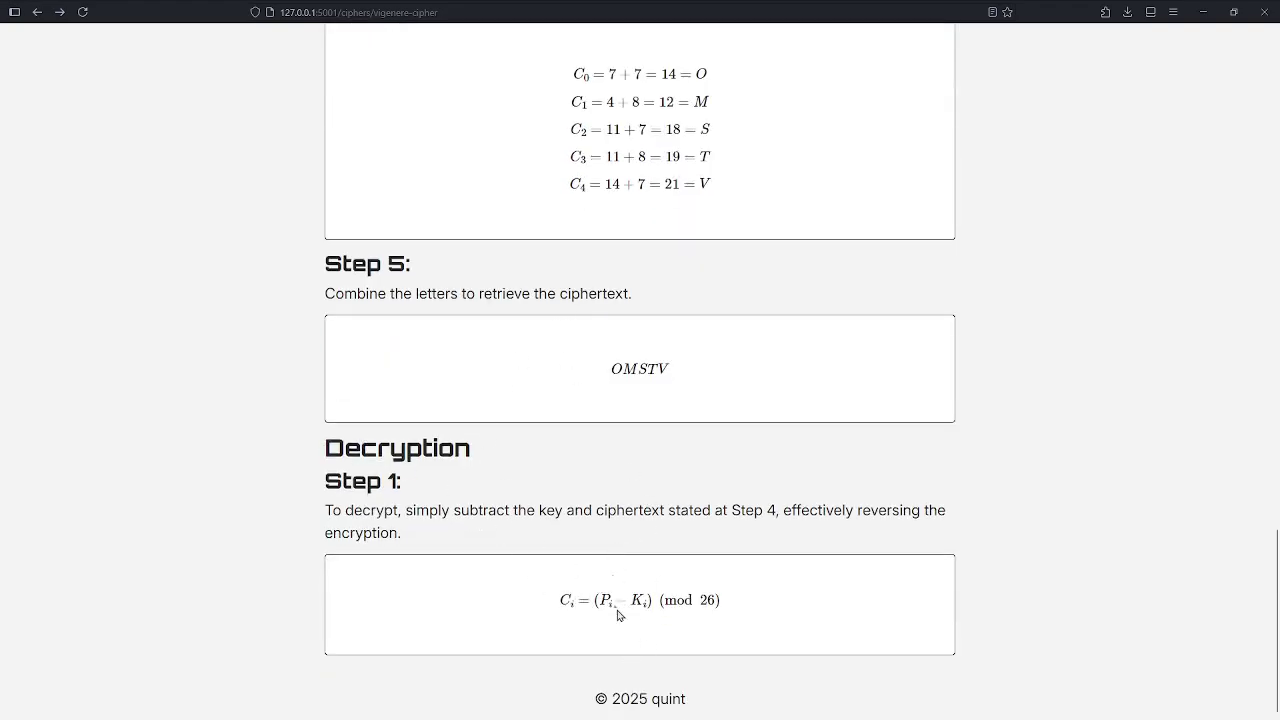
# Return to the FieldSecure home page and open the Hill Cipher page from the intermediate ciphers
pyautogui.scroll(10, 666, 580)
pyautogui.scroll(10, 700, 333)
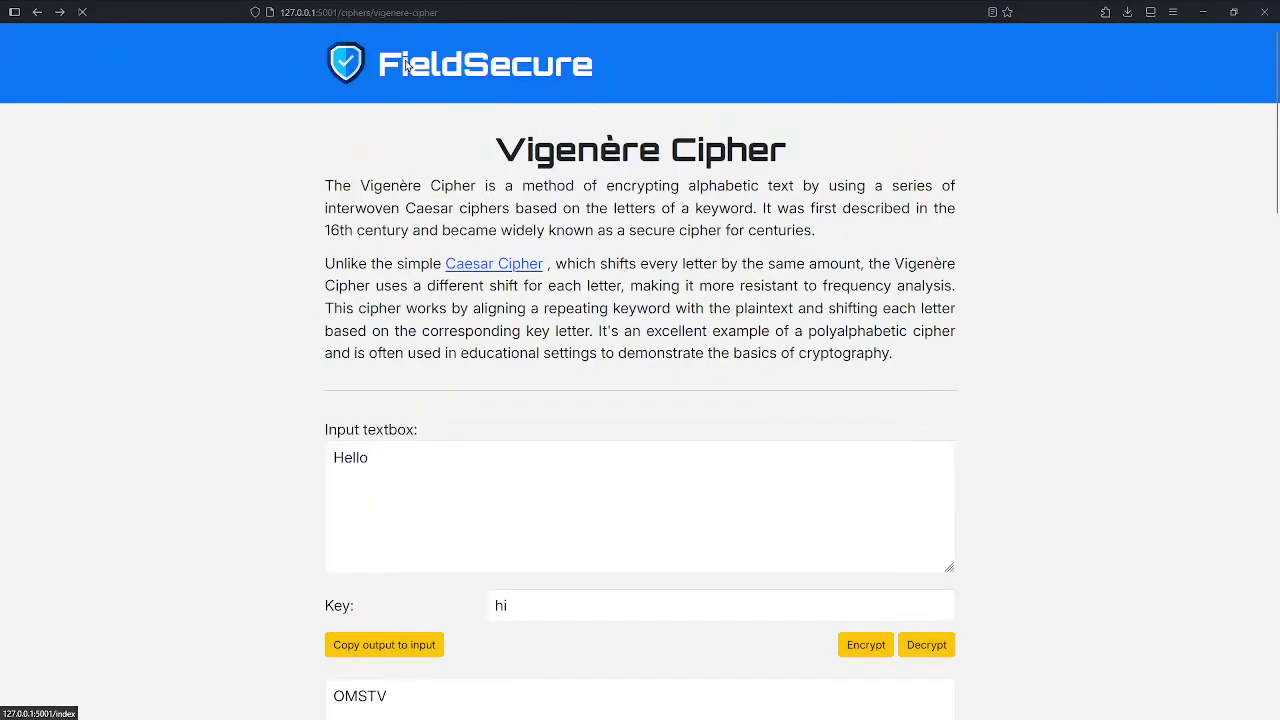
pyautogui.click(405, 65)
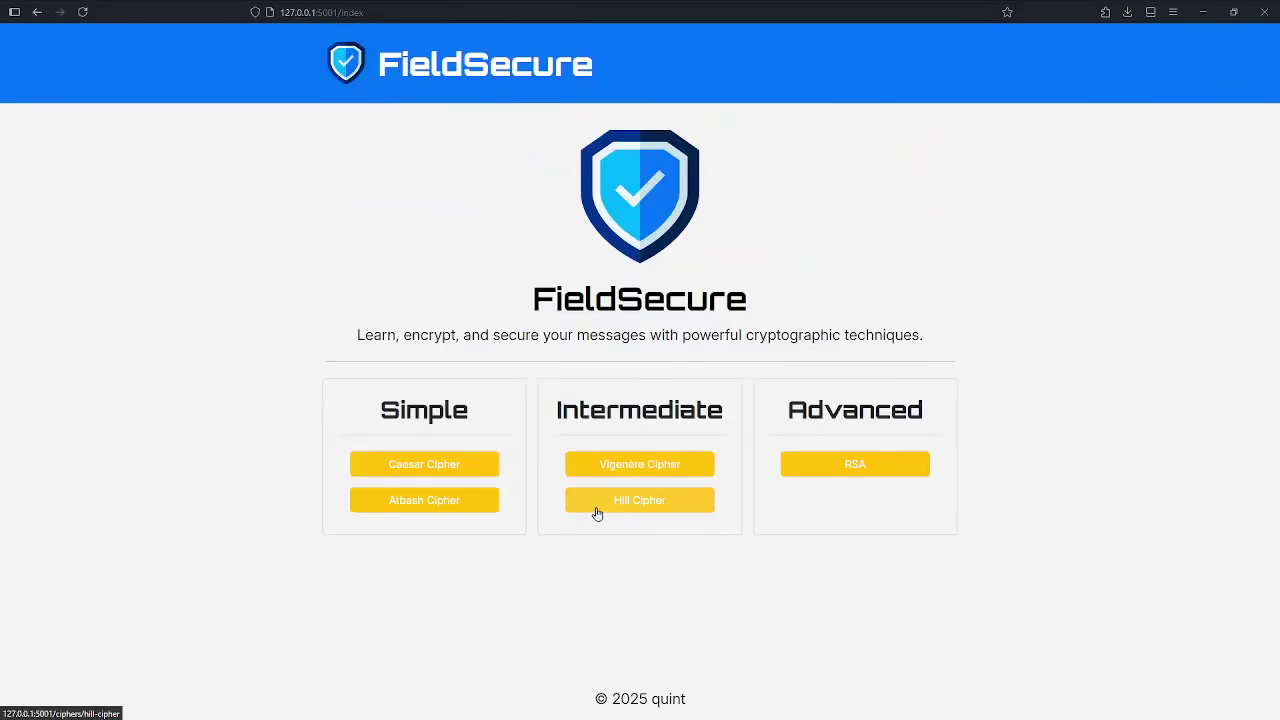
pyautogui.click(597, 512)
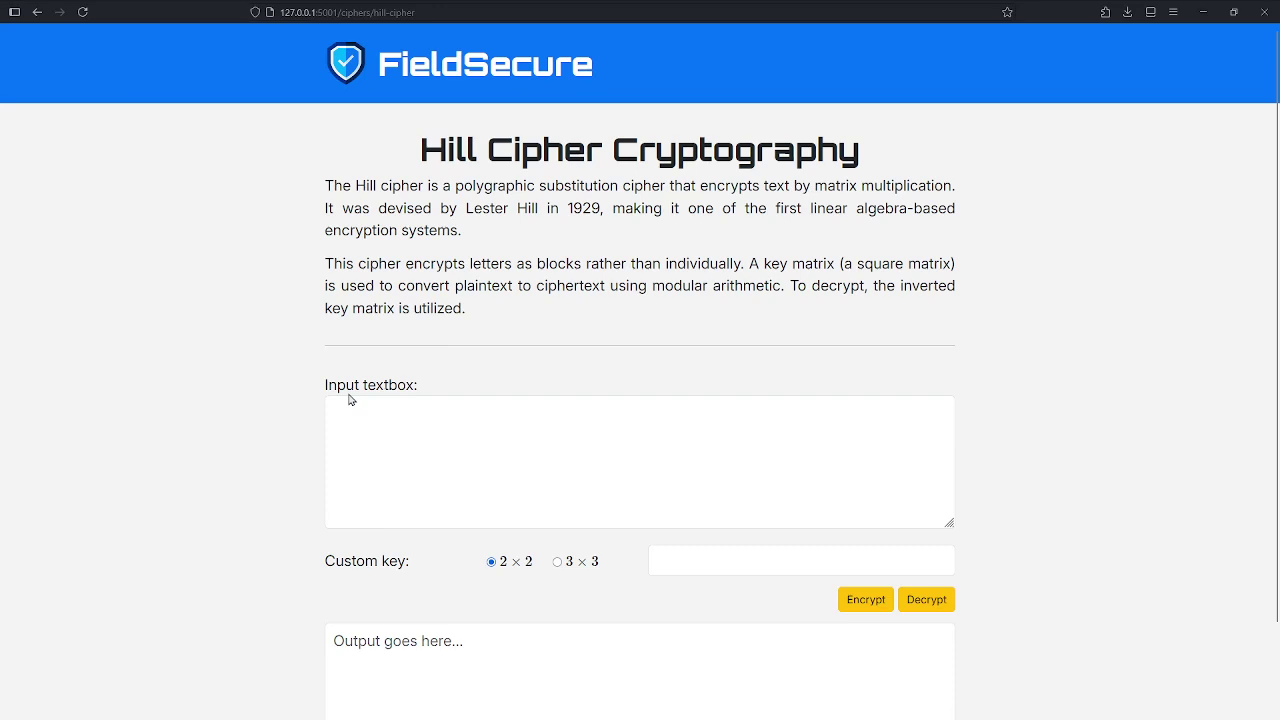
# Enter "Hello" as the Hill cipher's input text
pyautogui.scroll(-1, 446, 336)
pyautogui.click(518, 347)
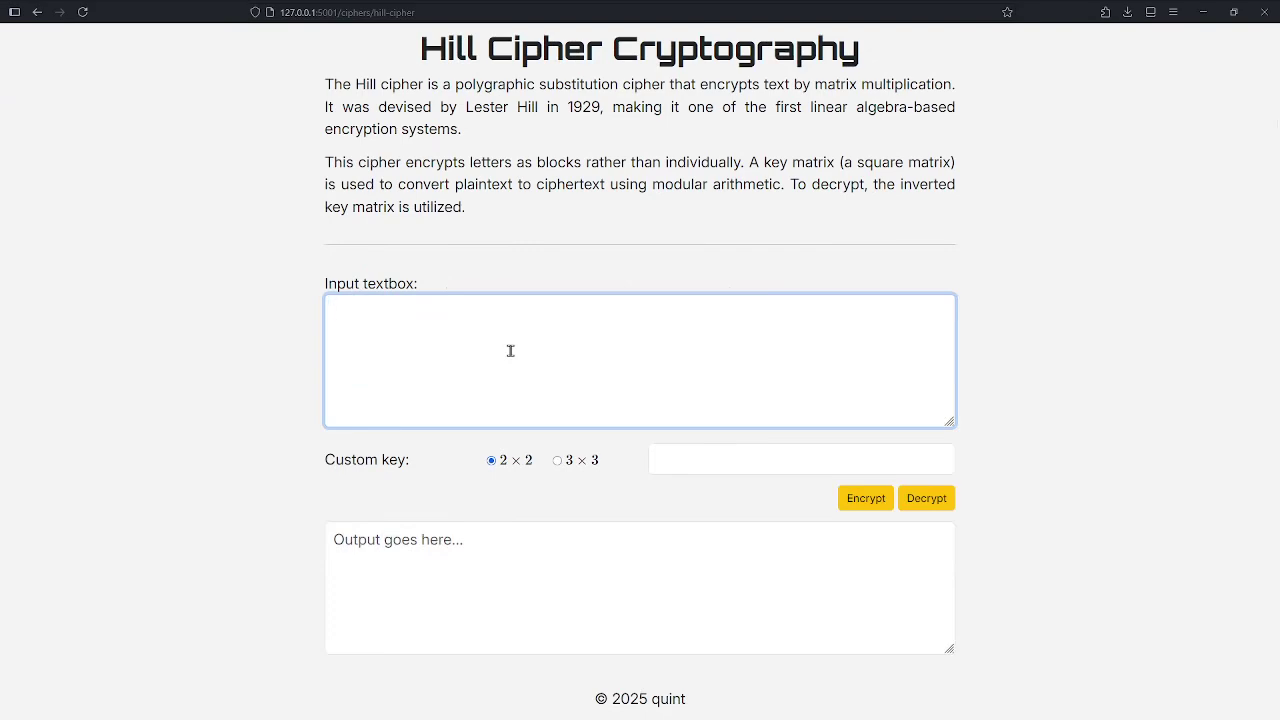
pyautogui.write('Hello')
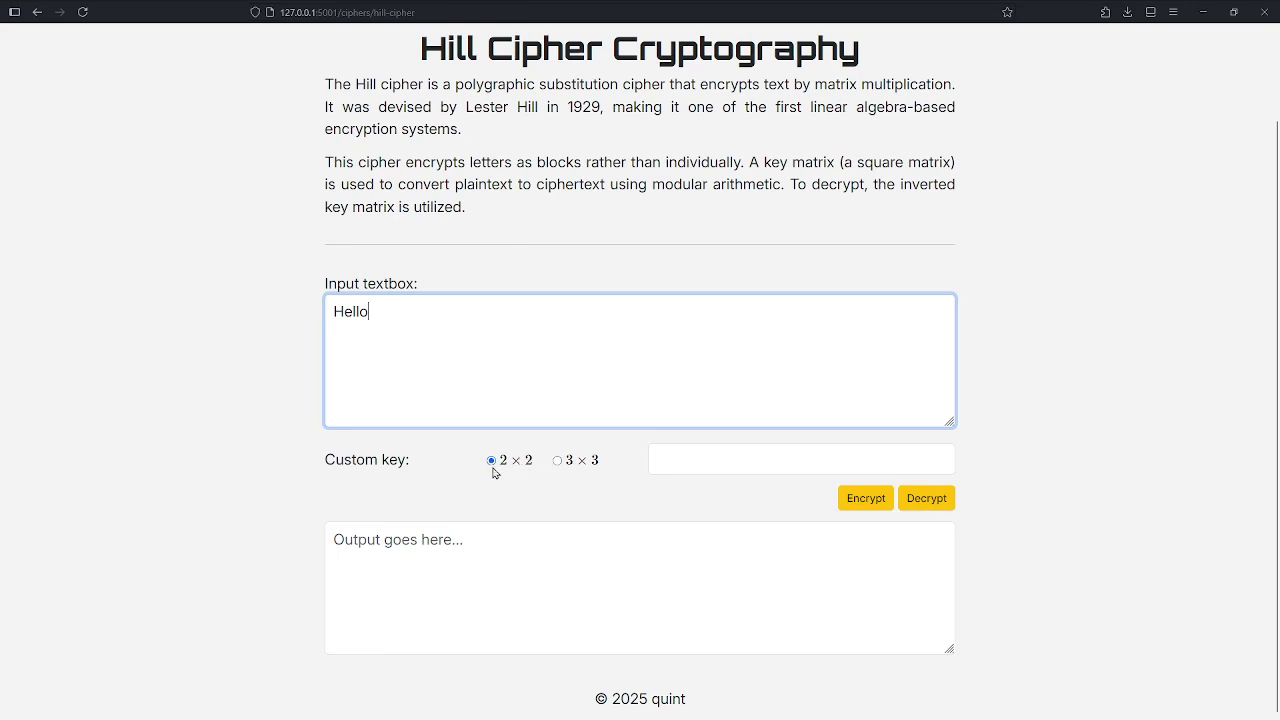
# Switch the custom key size to 3 × 3 and back to 2 × 2
pyautogui.click(697, 459)
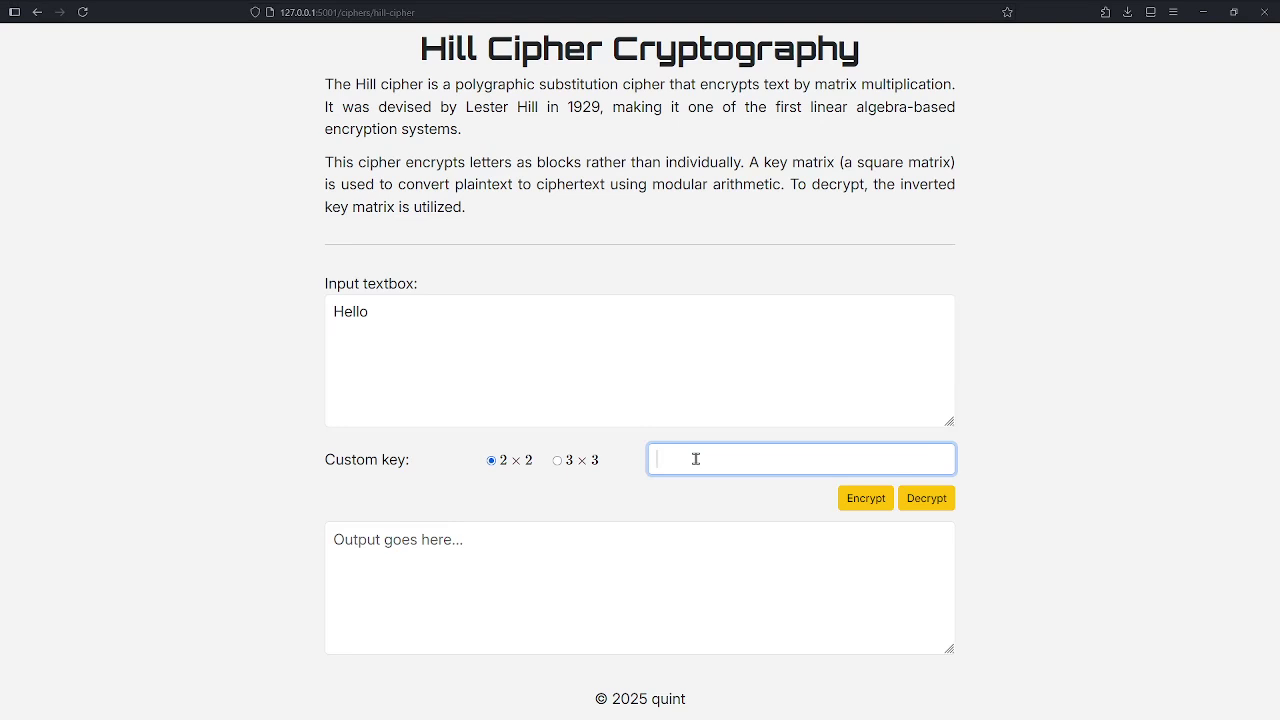
pyautogui.moveTo(720, 436); pyautogui.dragTo(920, 280)
pyautogui.click(587, 481)
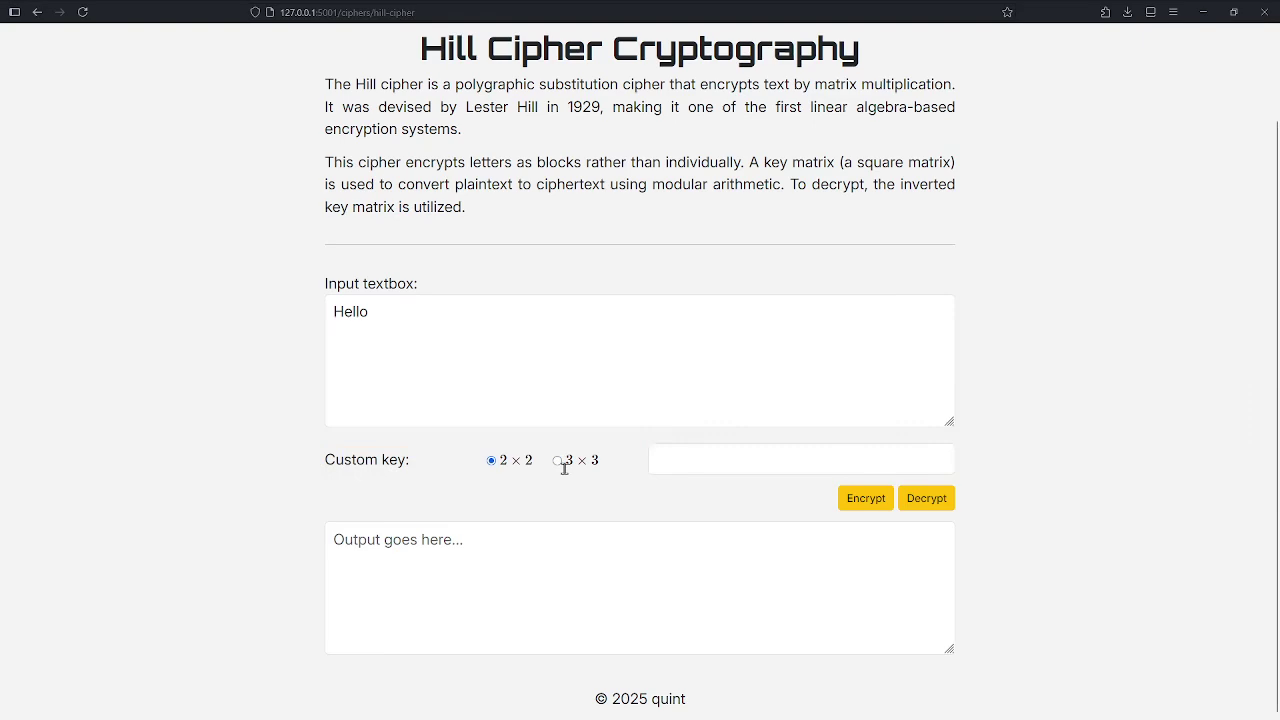
pyautogui.click(558, 462)
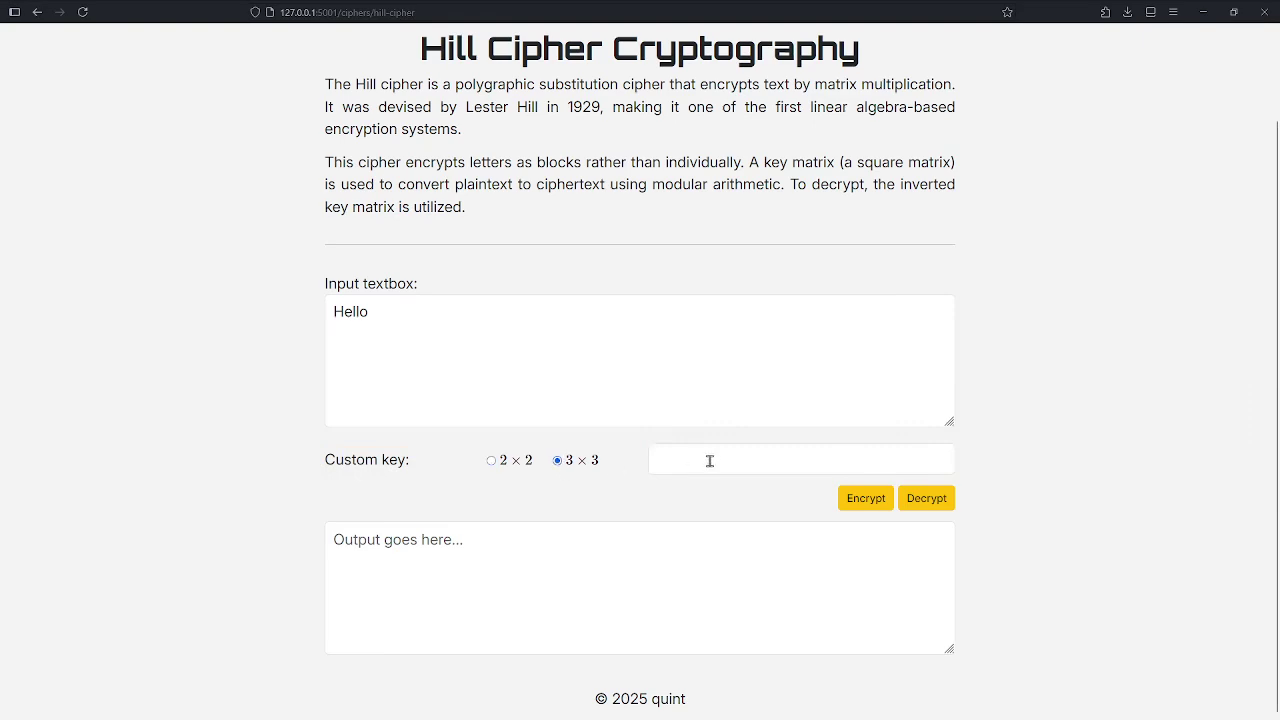
pyautogui.click(491, 462)
# Enter JAIL as the 2 × 2 custom key, and replace it with JACK
pyautogui.click(697, 451)
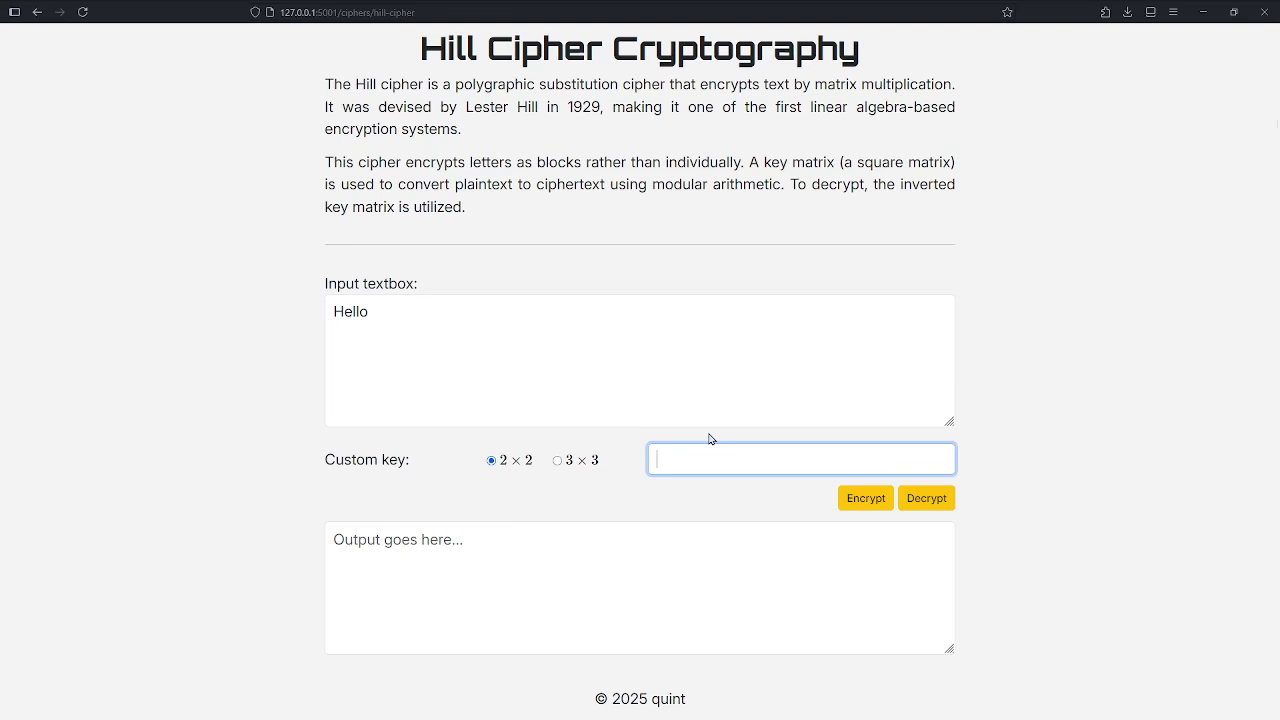
pyautogui.write('JAIL')
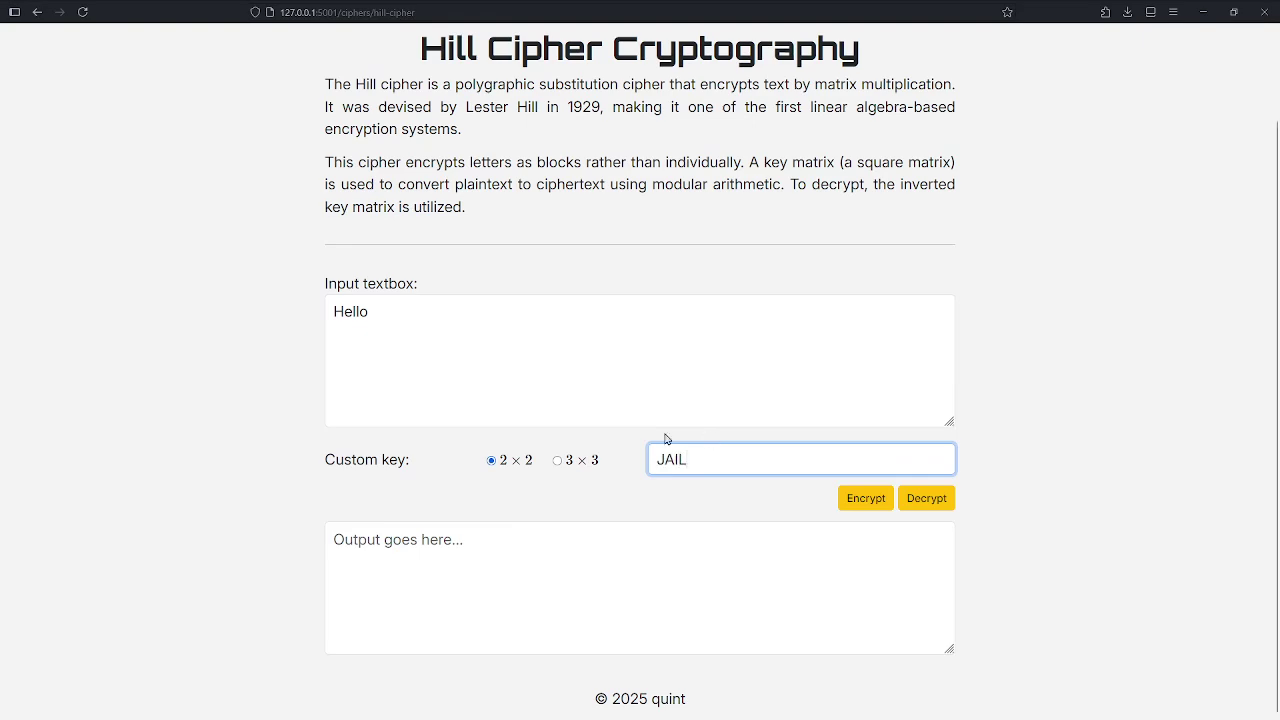
pyautogui.press('BackSpace')
pyautogui.press('BackSpace')
pyautogui.press('BackSpace')
pyautogui.press('BackSpace')
pyautogui.write('JACK')
pyautogui.click(293, 394)
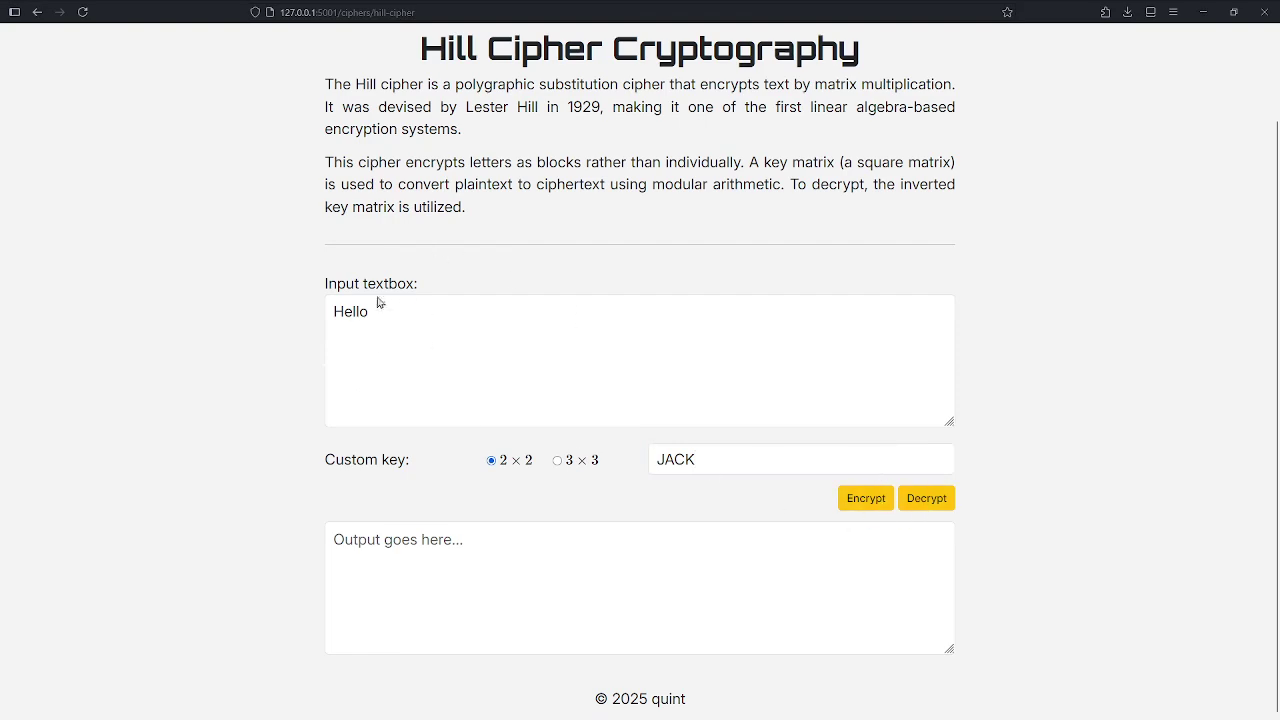
# Try to encrypt "Hello" with the 2 × 2 key JACK and read the feedback under the key
pyautogui.moveTo(378, 302); pyautogui.dragTo(310, 309)
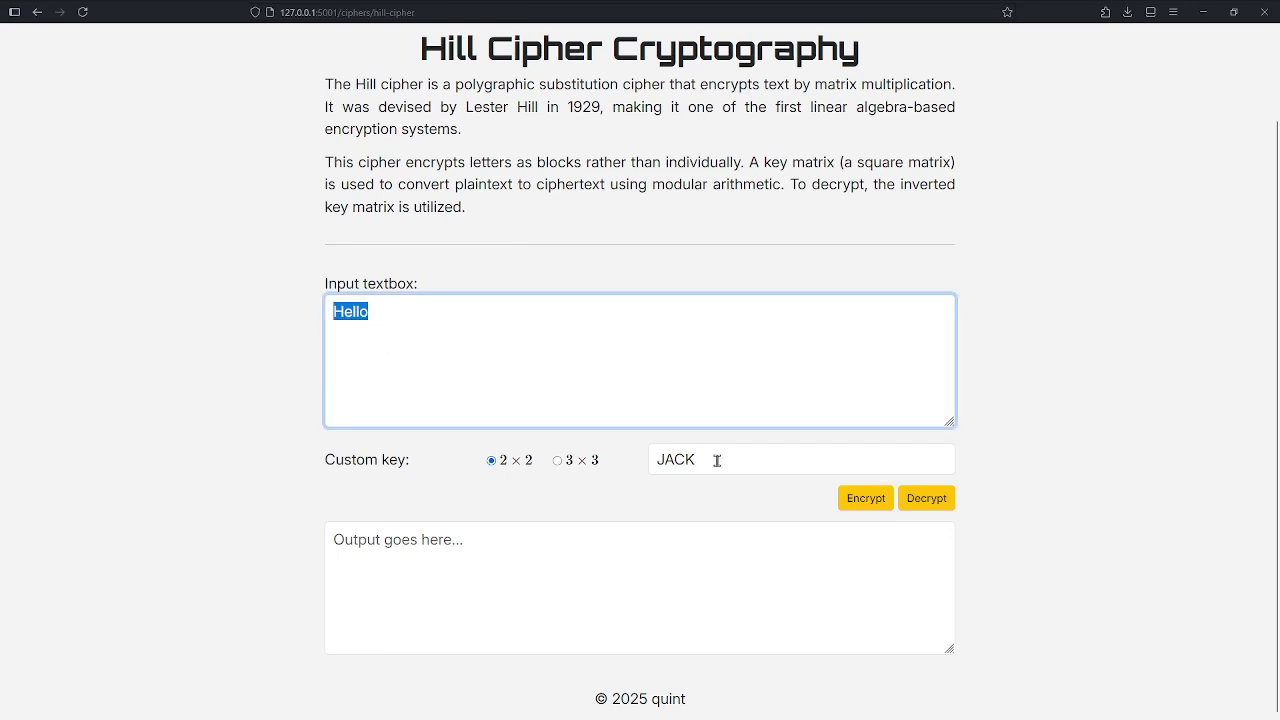
pyautogui.moveTo(717, 460); pyautogui.dragTo(652, 461)
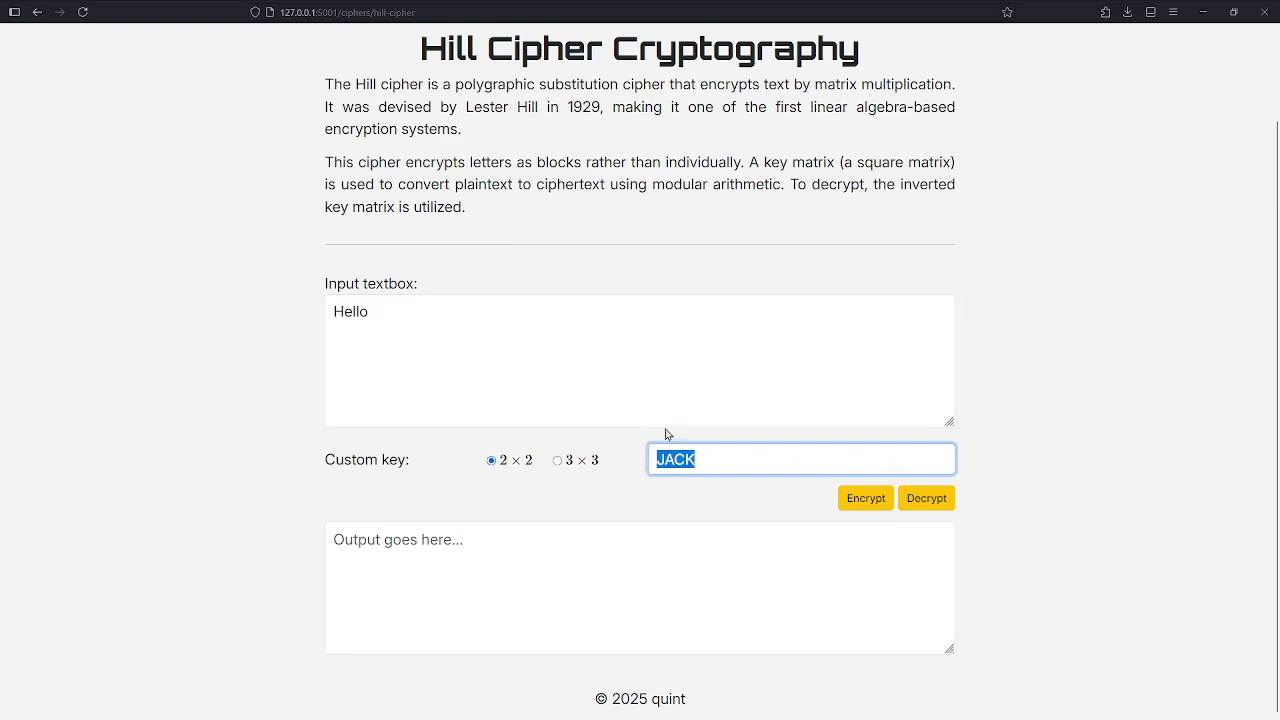
pyautogui.click(394, 320)
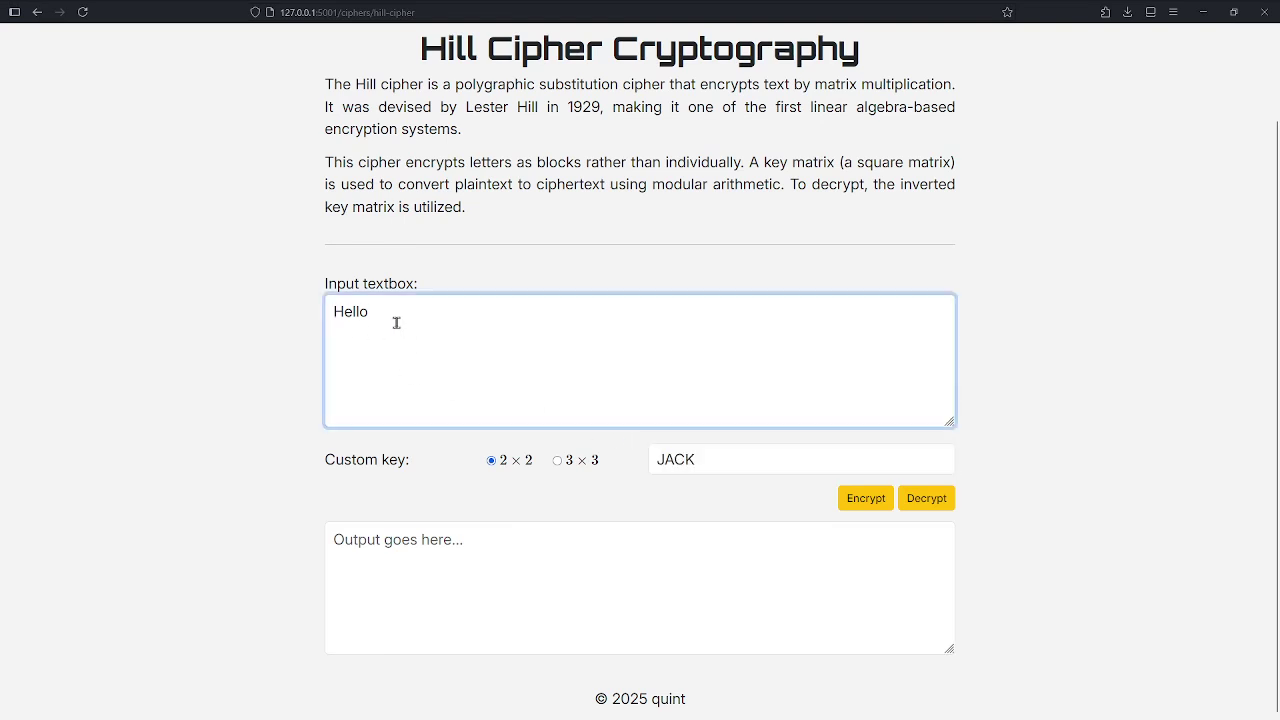
pyautogui.moveTo(394, 320); pyautogui.dragTo(296, 323)
pyautogui.click(296, 323)
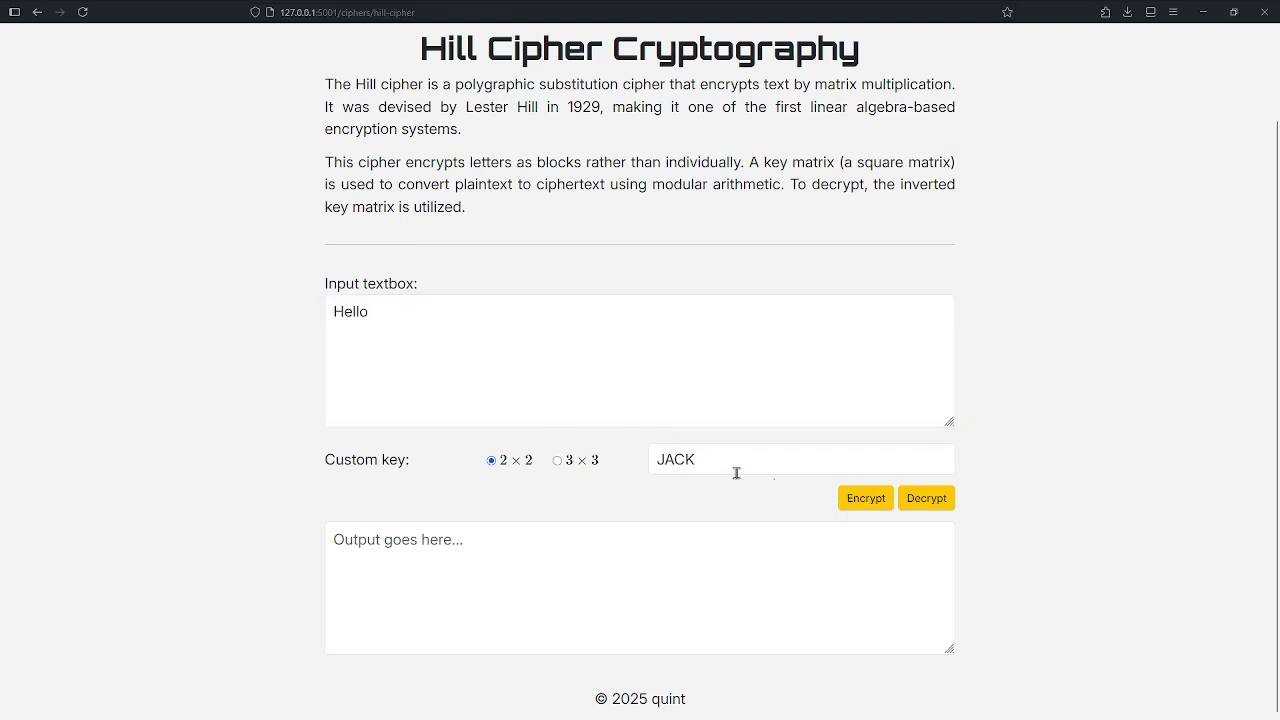
pyautogui.click(852, 505)
pyautogui.moveTo(706, 460); pyautogui.dragTo(813, 505)
pyautogui.click(656, 488)
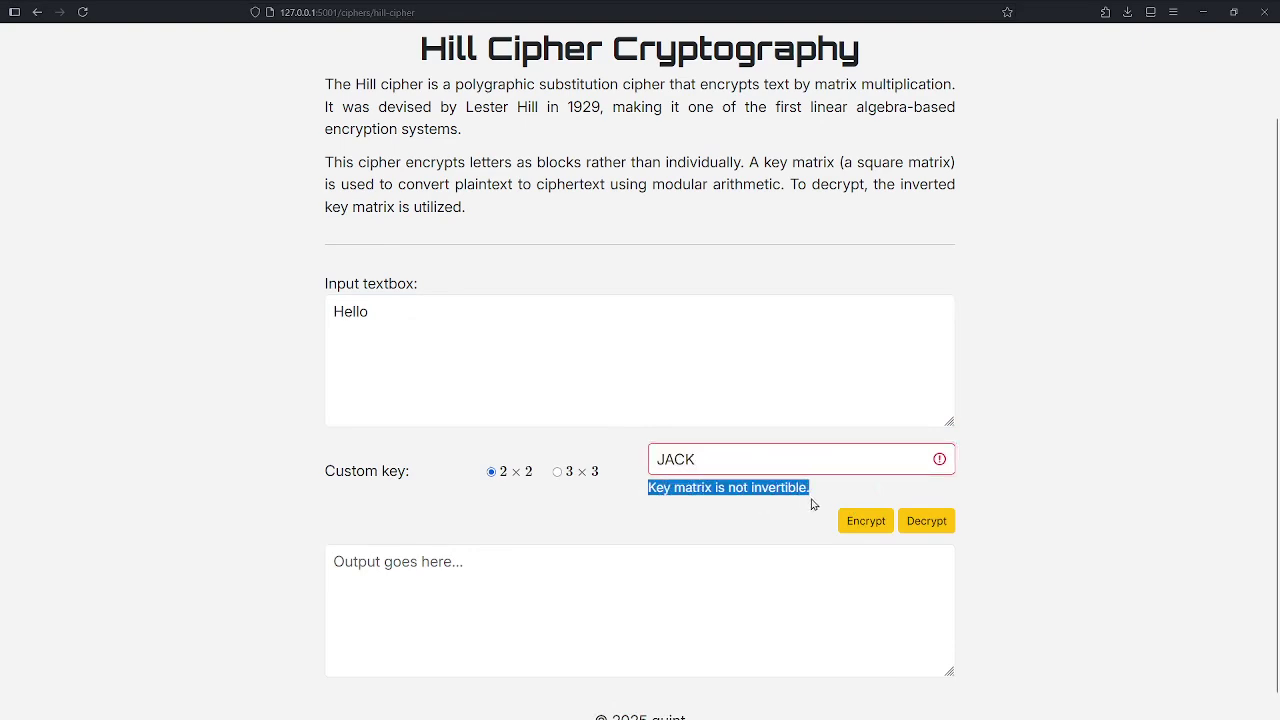
# Change the custom key to JAIL and encrypt "Hello" with the Hill cipher
pyautogui.moveTo(713, 459); pyautogui.dragTo(650, 461)
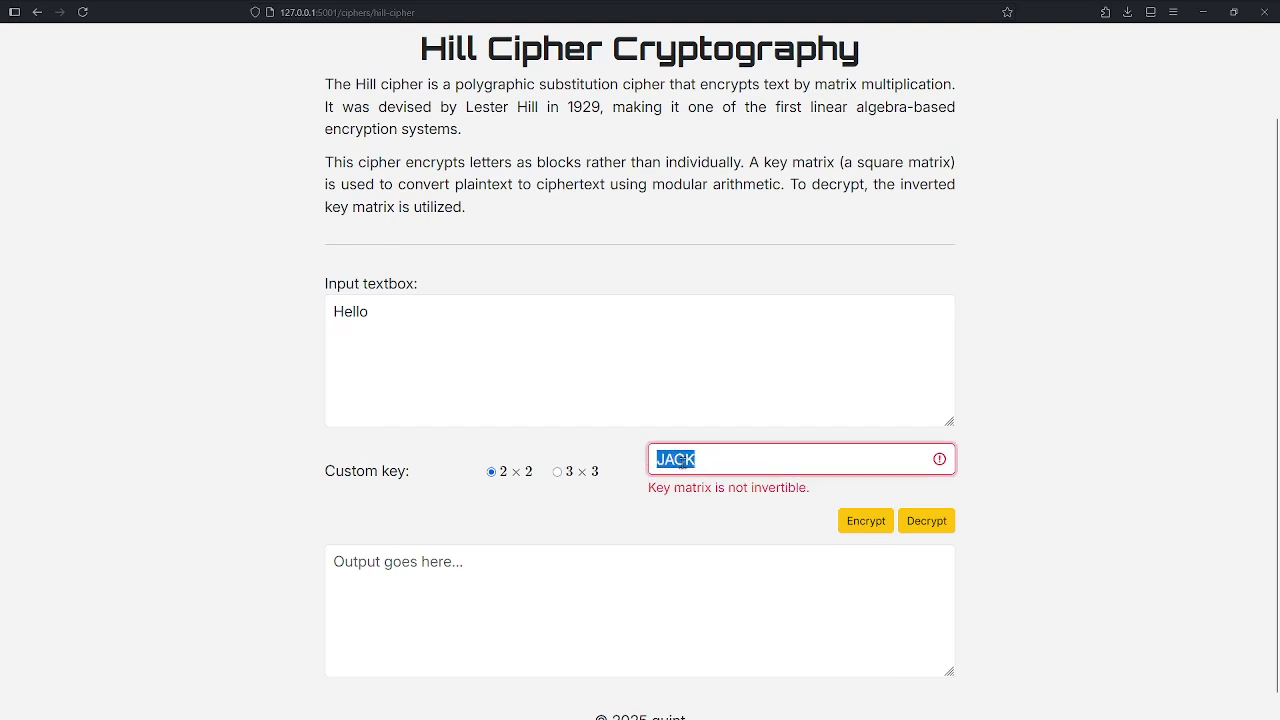
pyautogui.click(682, 459)
pyautogui.moveTo(656, 459); pyautogui.dragTo(726, 461)
pyautogui.write('JAIL')
pyautogui.click(851, 521)
# Examine the Hill cipher output and the start of the Key Generation explanation
pyautogui.scroll(-5, 853, 525)
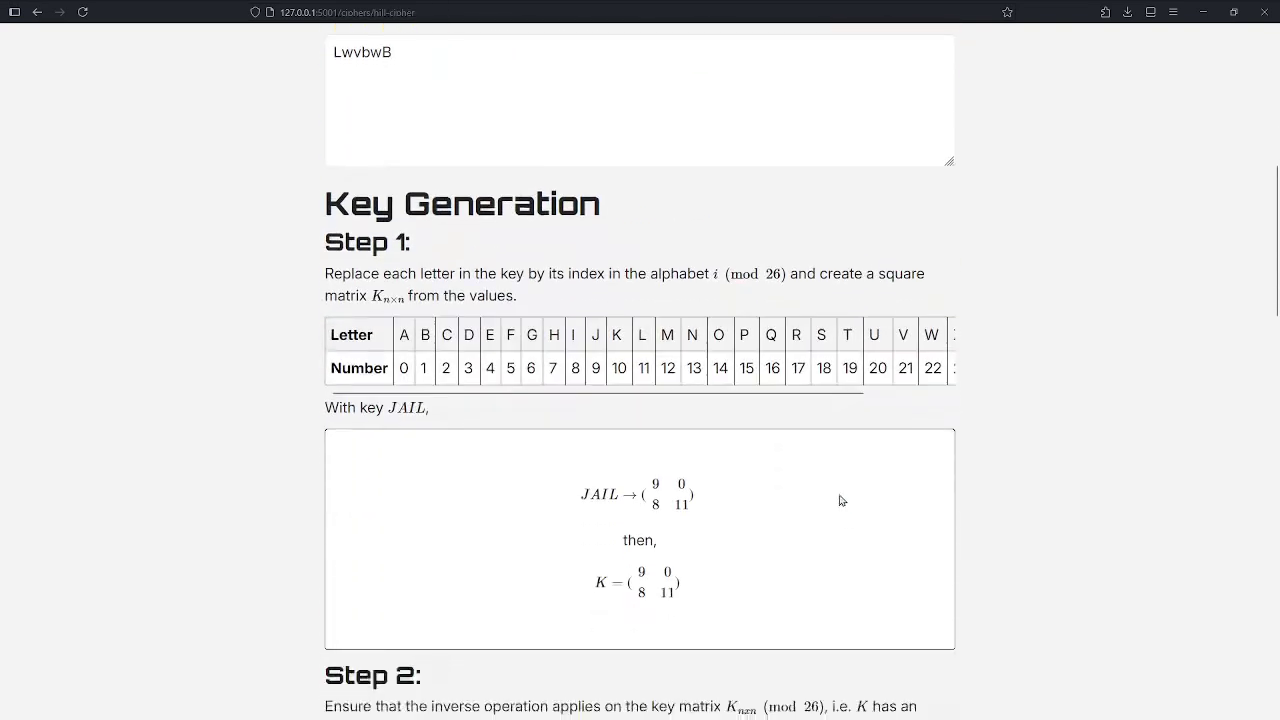
pyautogui.scroll(1, 840, 500)
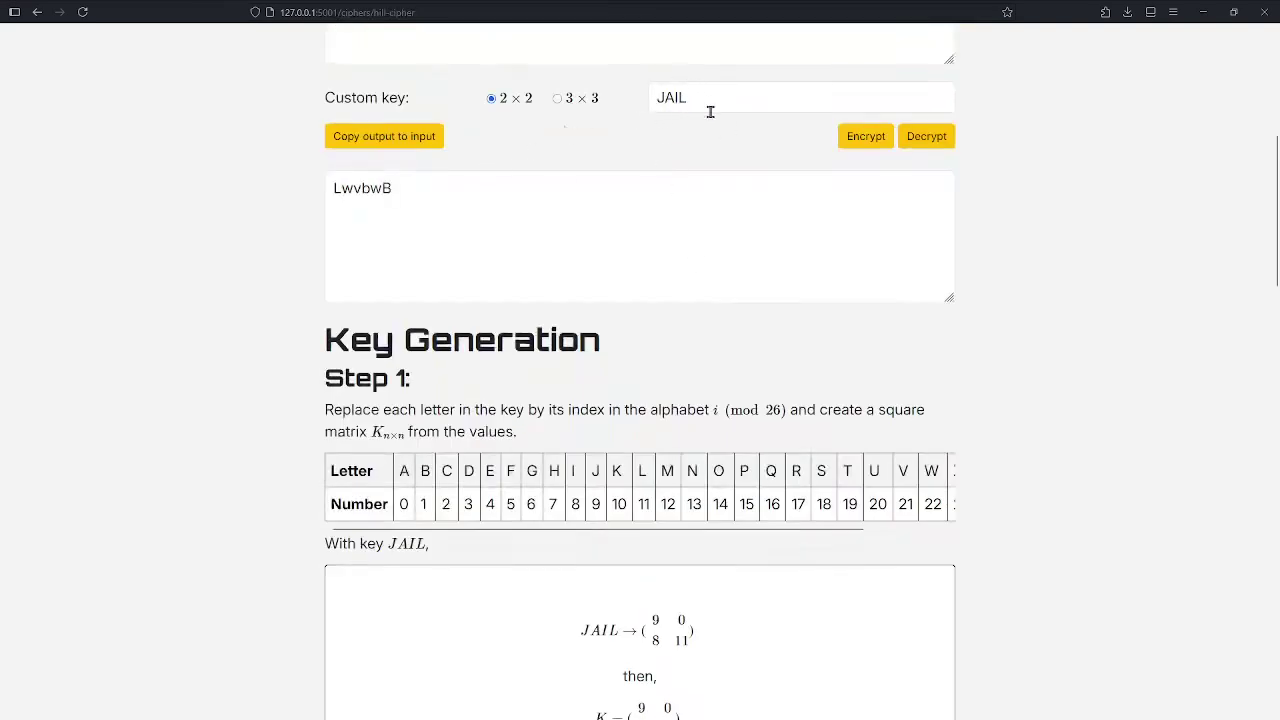
pyautogui.scroll(-1, 362, 170)
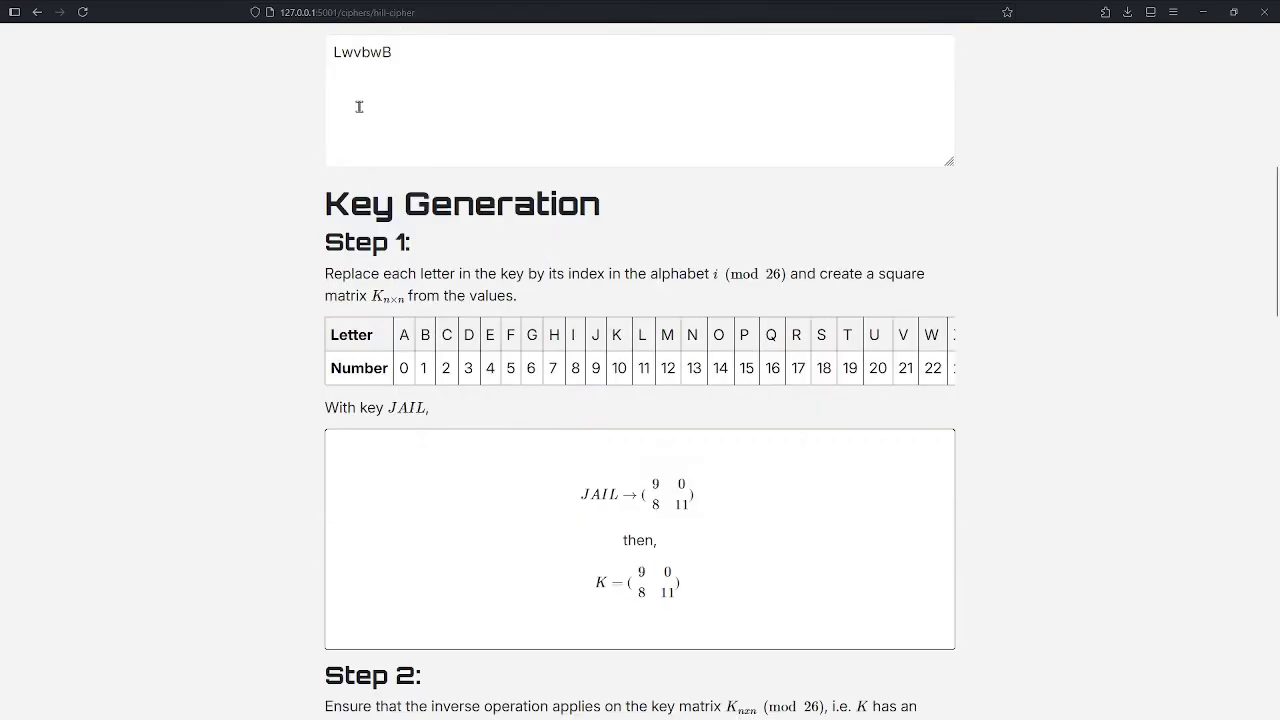
pyautogui.doubleClick(336, 53)
pyautogui.click(314, 206)
pyautogui.moveTo(348, 205); pyautogui.dragTo(600, 207)
pyautogui.scroll(-1, 460, 340)
# Inspect key generation step 1, covering the full letter-to-number table and the conversion of JAIL into key matrix K
pyautogui.click(397, 262)
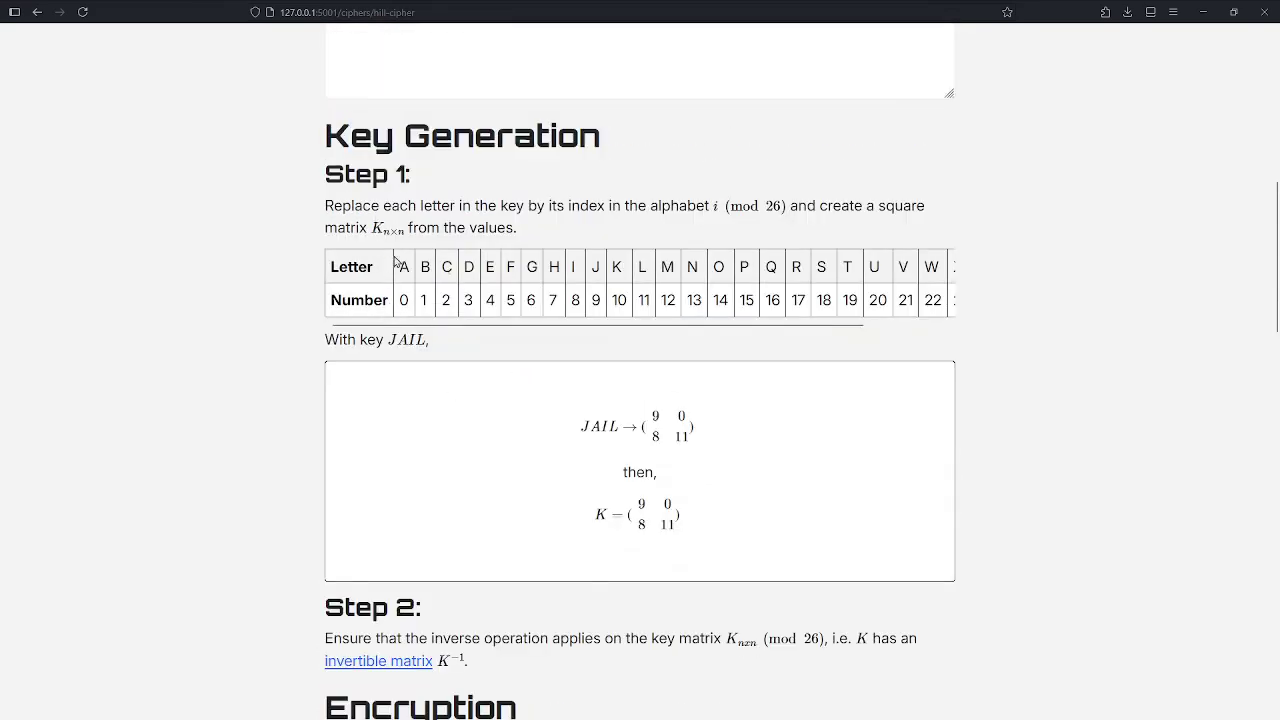
pyautogui.moveTo(420, 325)
pyautogui.mouseDown()
pyautogui.moveTo(503, 331)
pyautogui.moveTo(407, 333)
pyautogui.mouseUp()
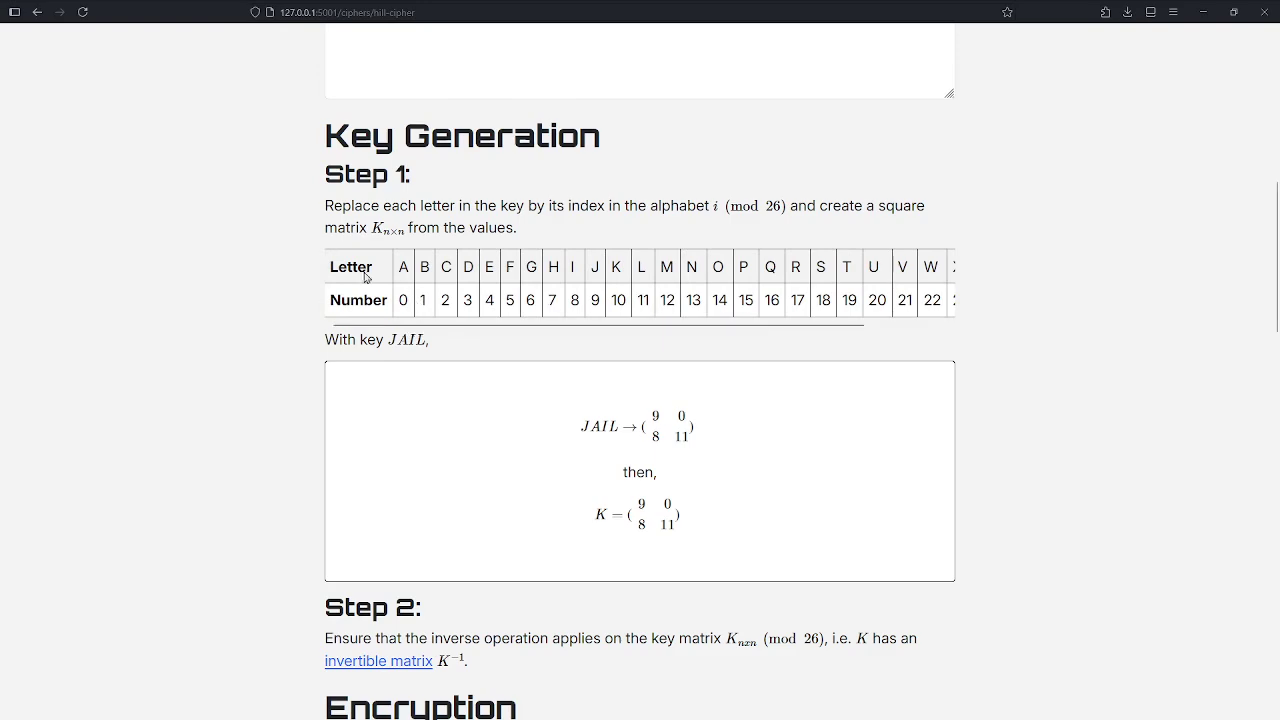
pyautogui.doubleClick(422, 300)
pyautogui.moveTo(400, 297); pyautogui.dragTo(957, 310)
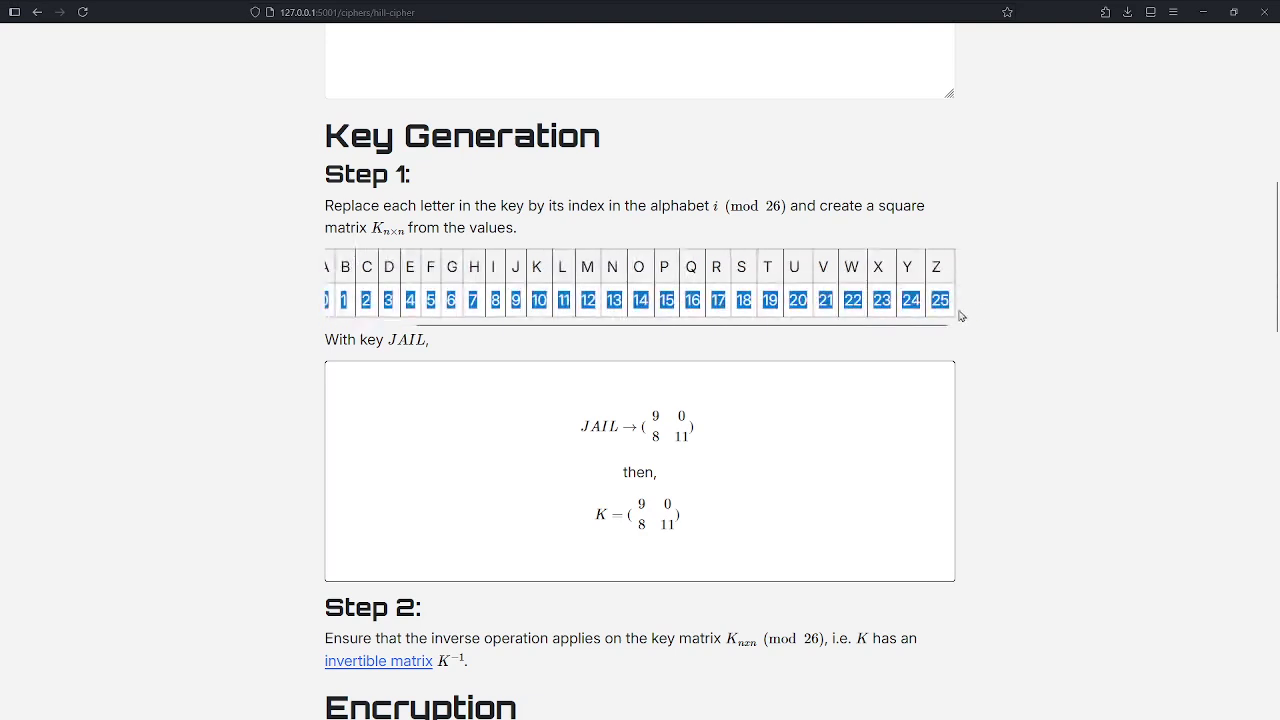
pyautogui.moveTo(769, 327); pyautogui.dragTo(587, 338)
pyautogui.click(405, 376)
pyautogui.scroll(-2, 541, 402)
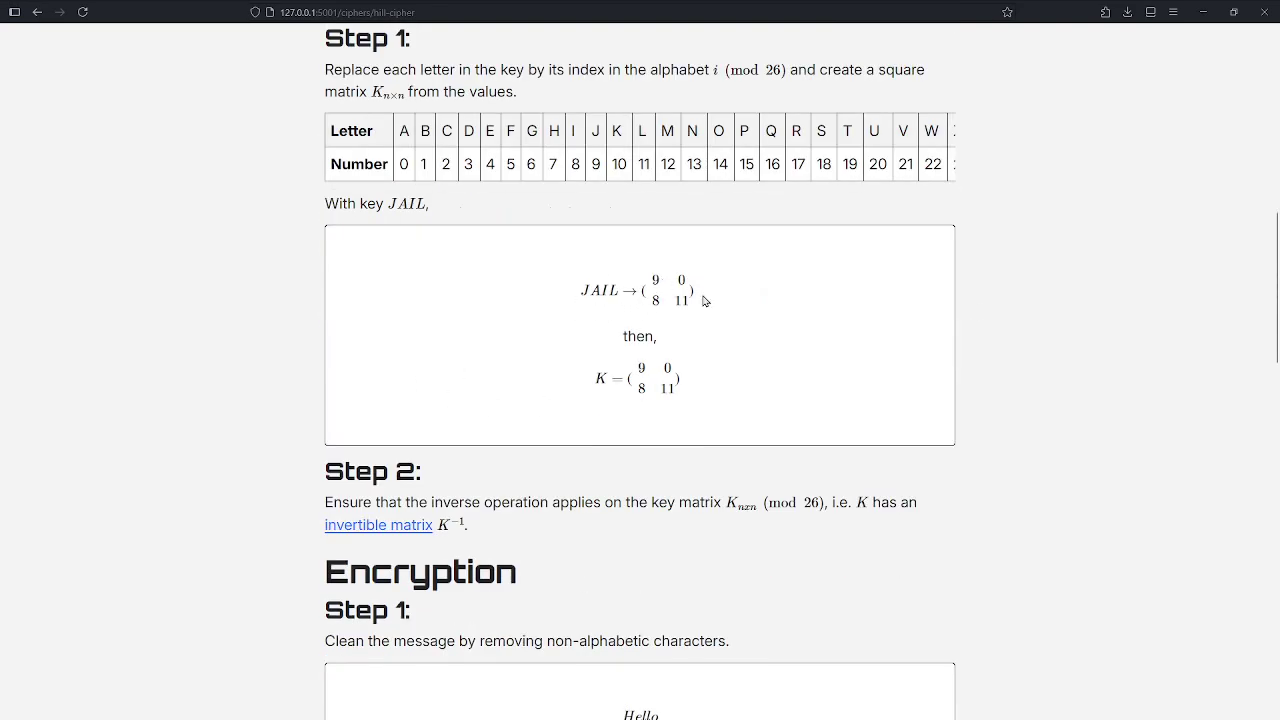
pyautogui.moveTo(626, 337); pyautogui.dragTo(668, 340)
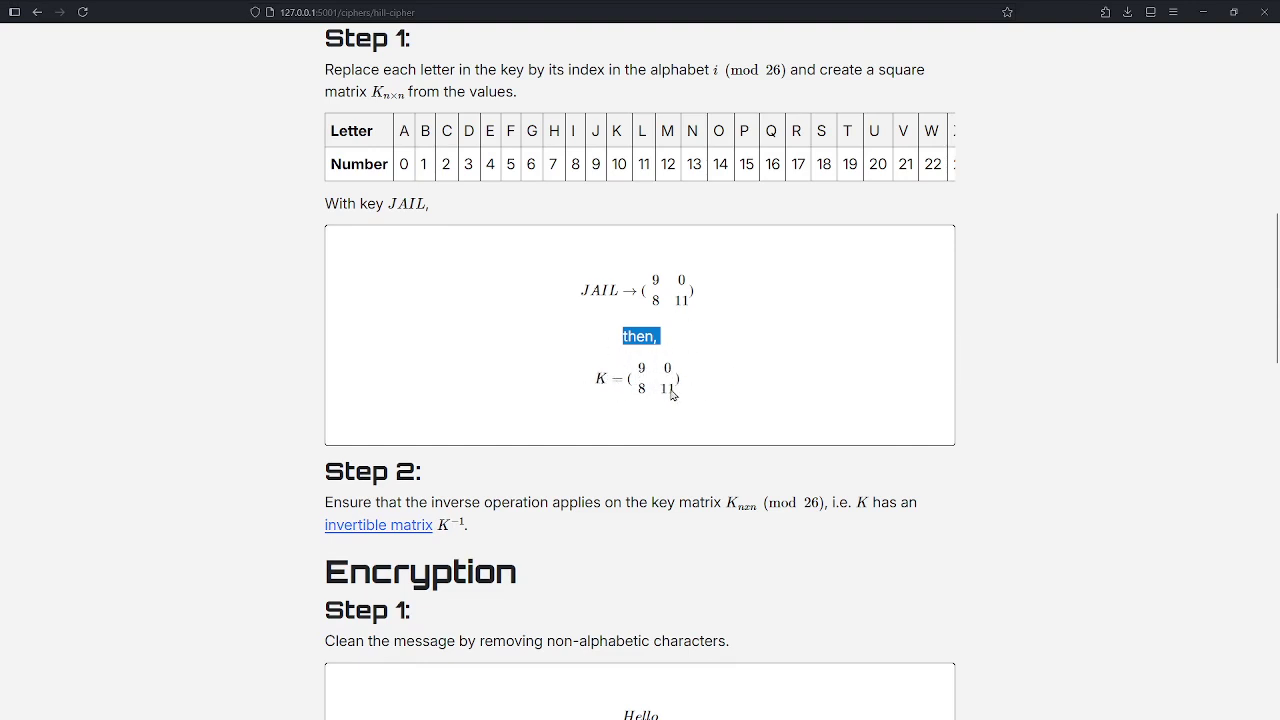
pyautogui.click(648, 322)
# Review the invertible key matrix requirement, the message cleaning, and the splitting of the message into matrices in encryption step 2
pyautogui.scroll(-3, 528, 408)
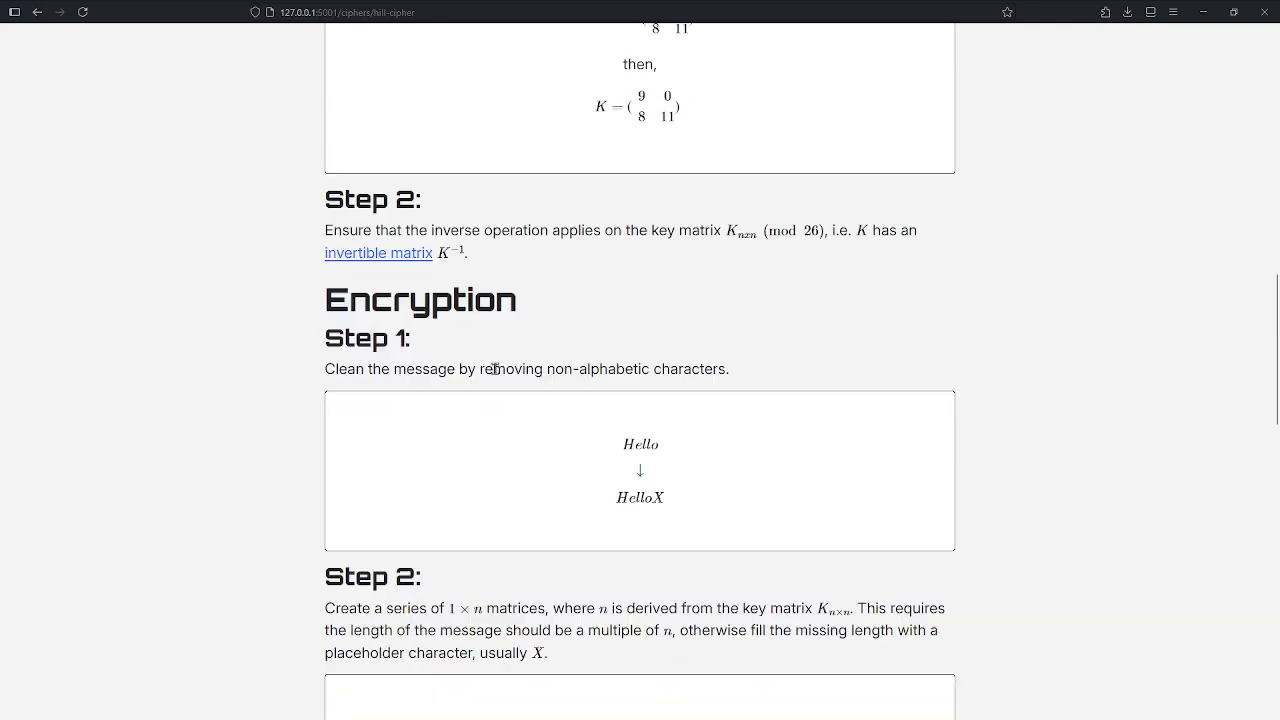
pyautogui.moveTo(333, 206); pyautogui.dragTo(428, 213)
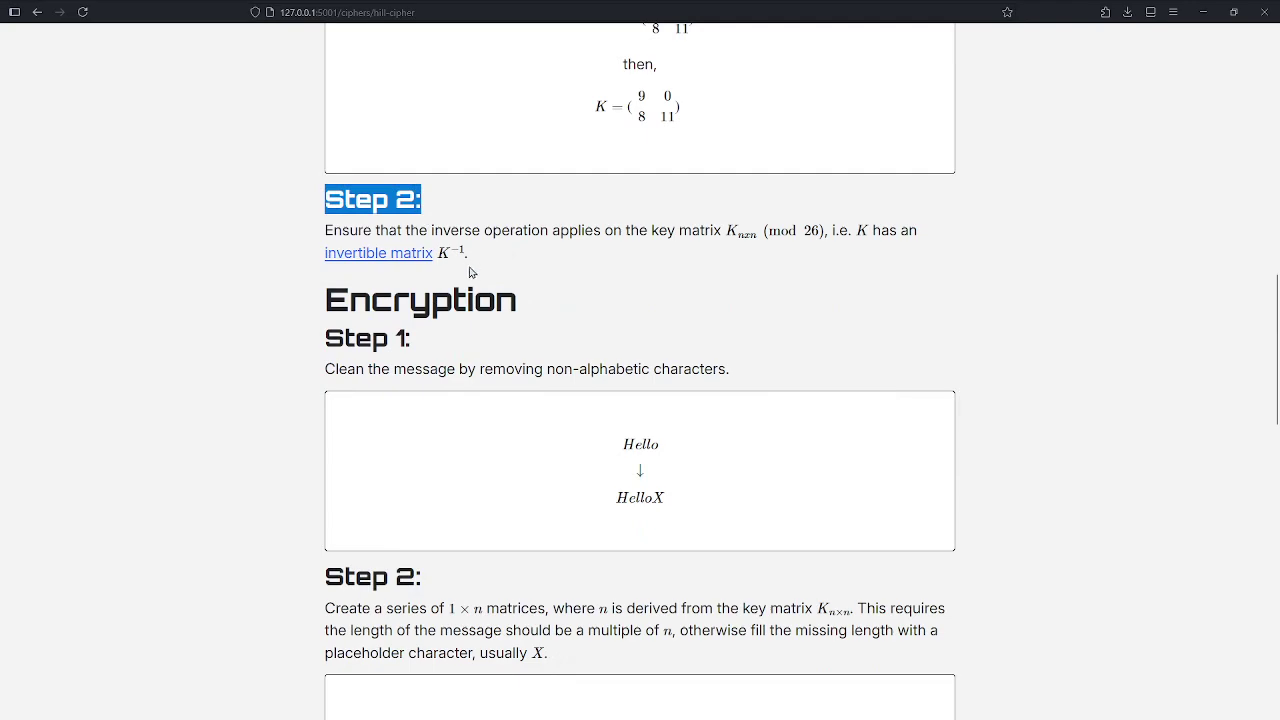
pyautogui.scroll(-2, 456, 287)
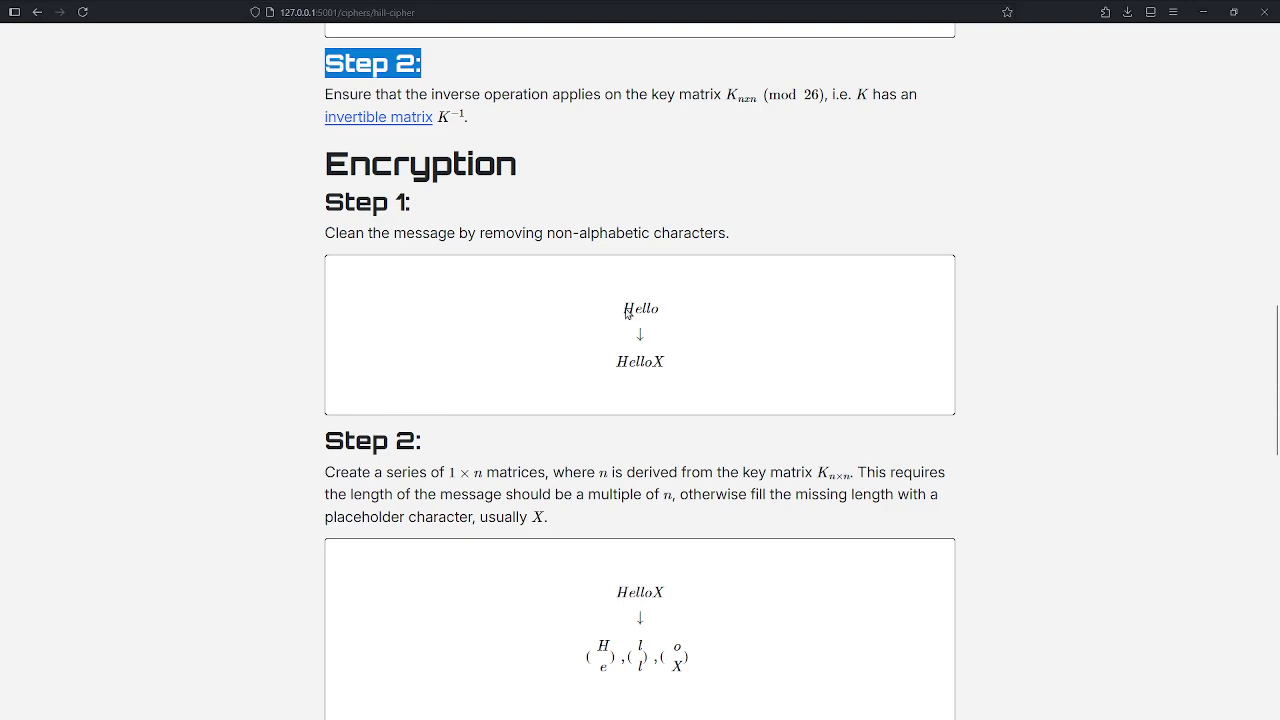
pyautogui.scroll(4, 628, 295)
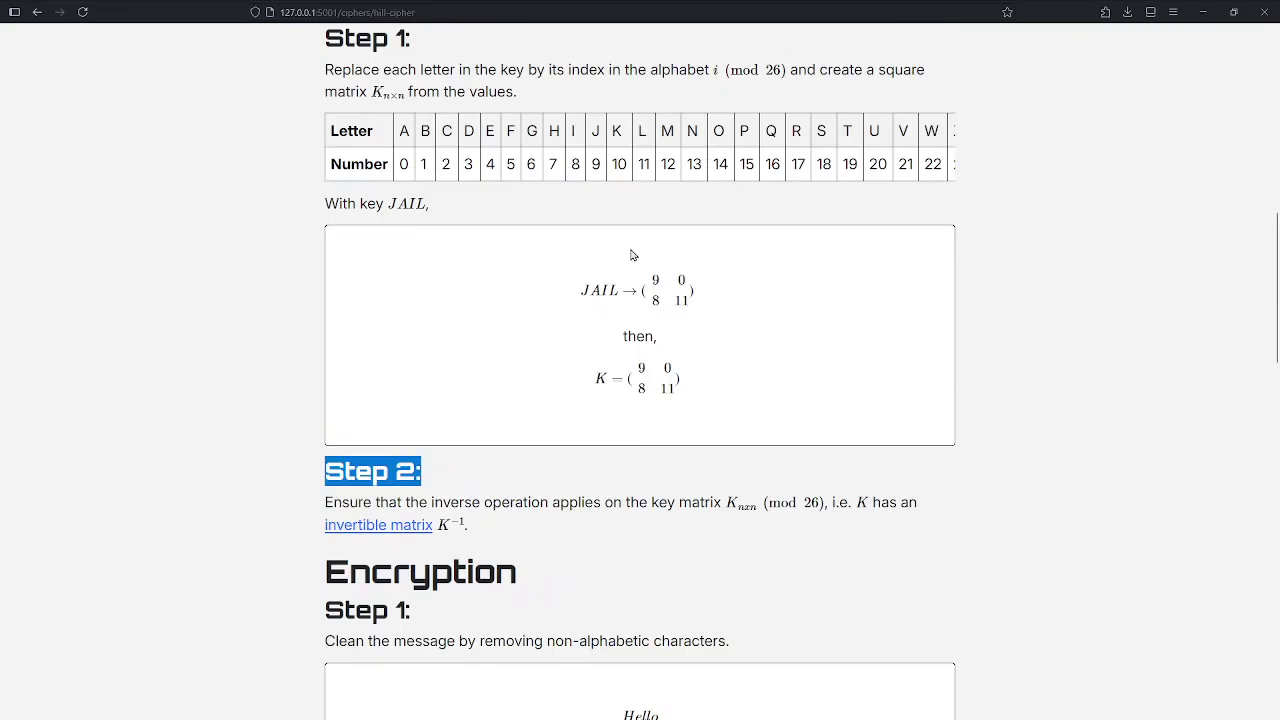
pyautogui.scroll(5, 631, 253)
pyautogui.scroll(-7, 533, 330)
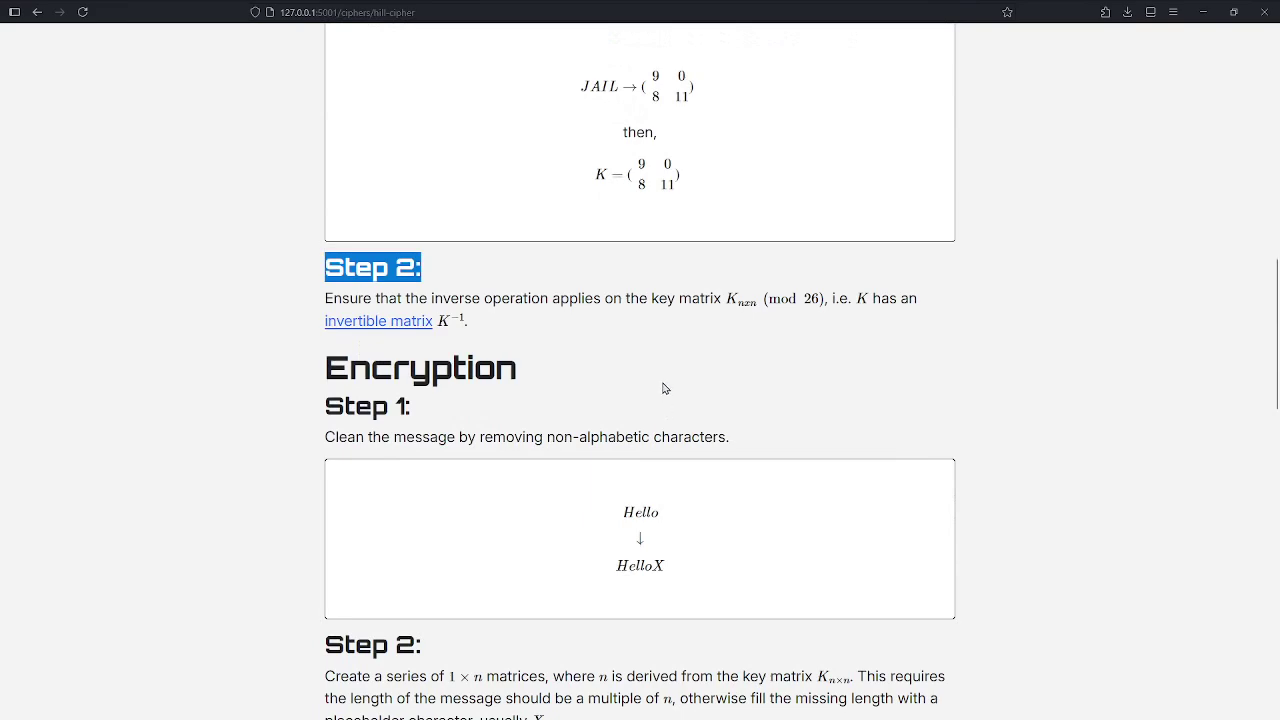
pyautogui.scroll(-3, 651, 391)
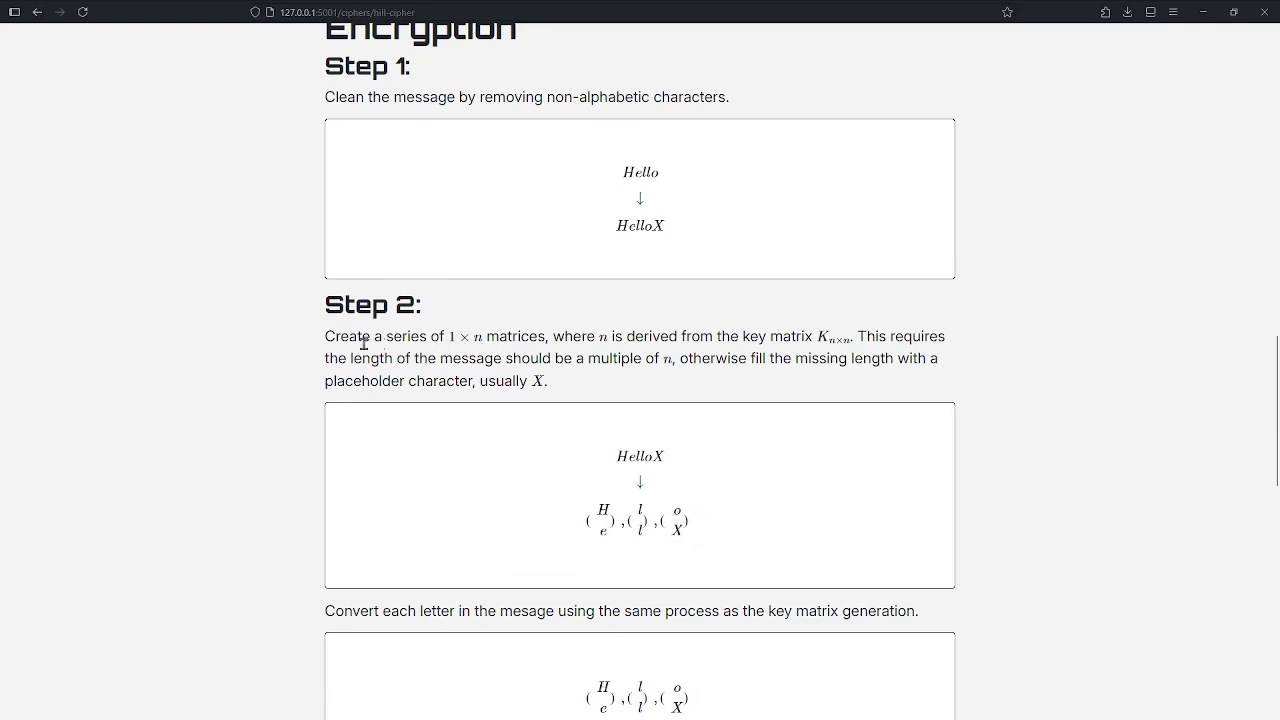
# Review Hill encryption steps 2 to 5, covering the placeholder padding, letter conversion, key matrix multiplication, and joining of letters into the output
pyautogui.moveTo(327, 345); pyautogui.dragTo(446, 336)
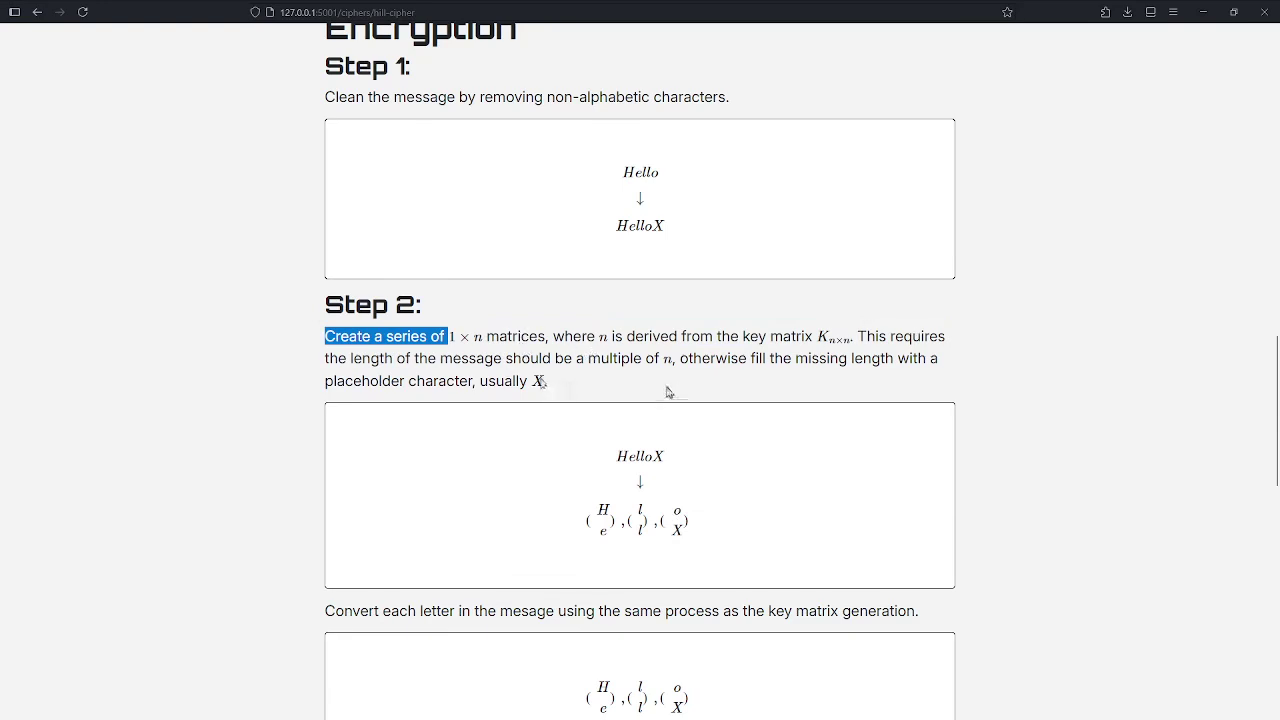
pyautogui.scroll(-2, 596, 368)
pyautogui.moveTo(565, 252); pyautogui.dragTo(478, 245)
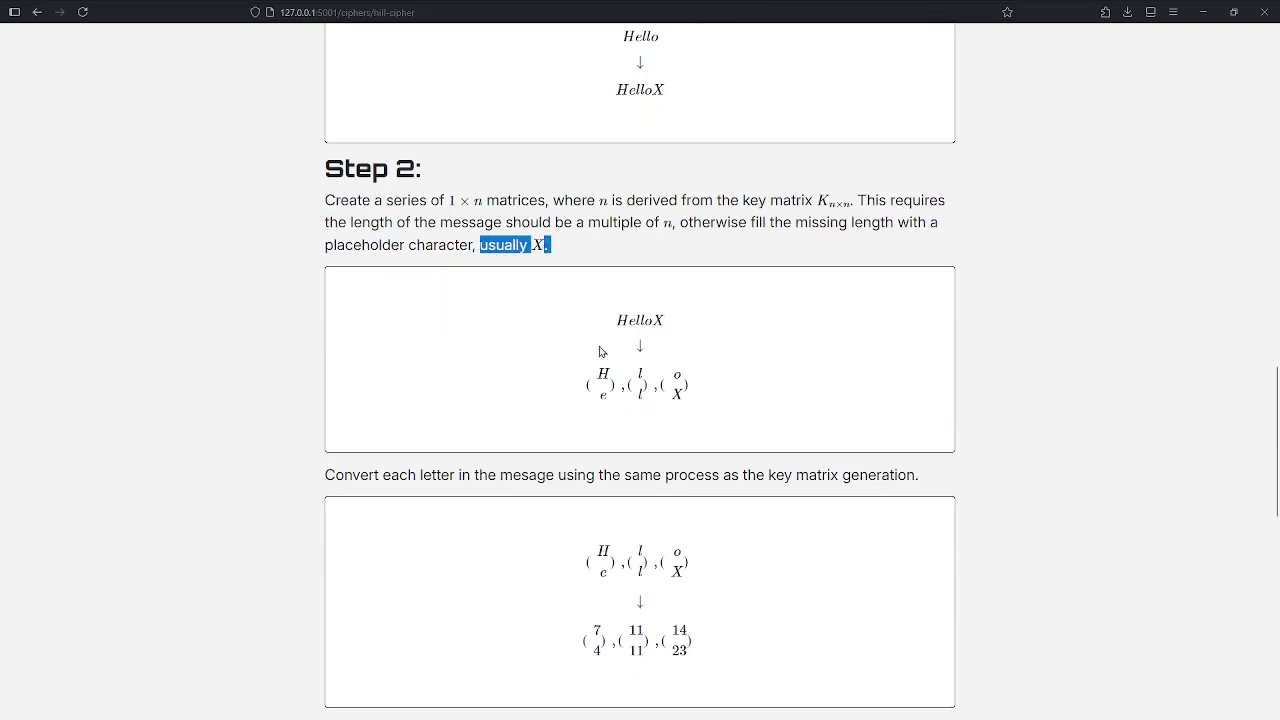
pyautogui.click(558, 256)
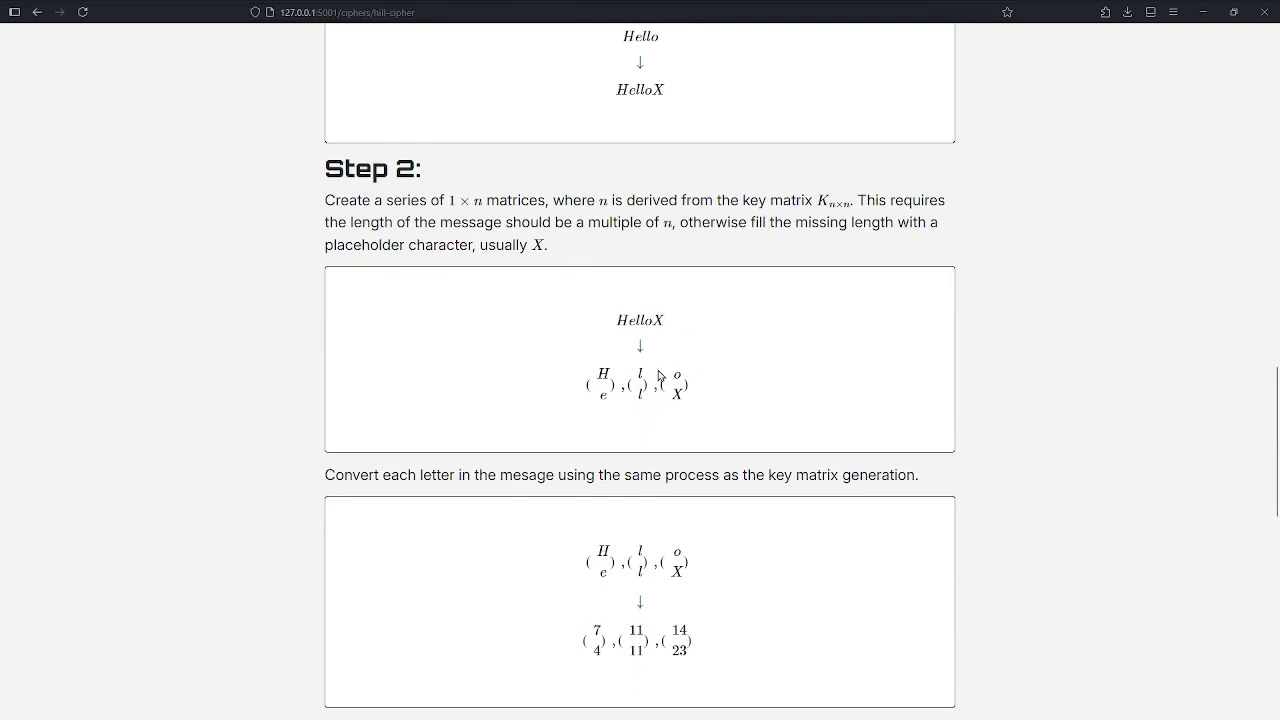
pyautogui.scroll(-3, 608, 357)
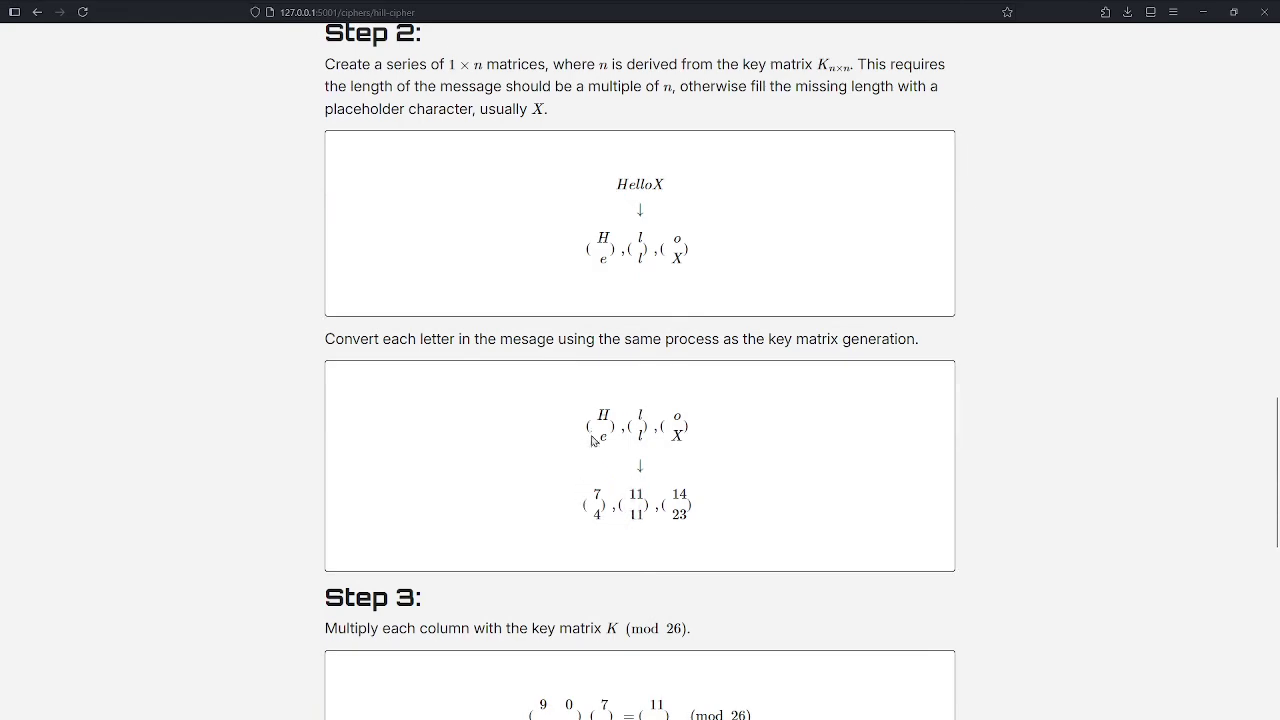
pyautogui.scroll(-3, 598, 422)
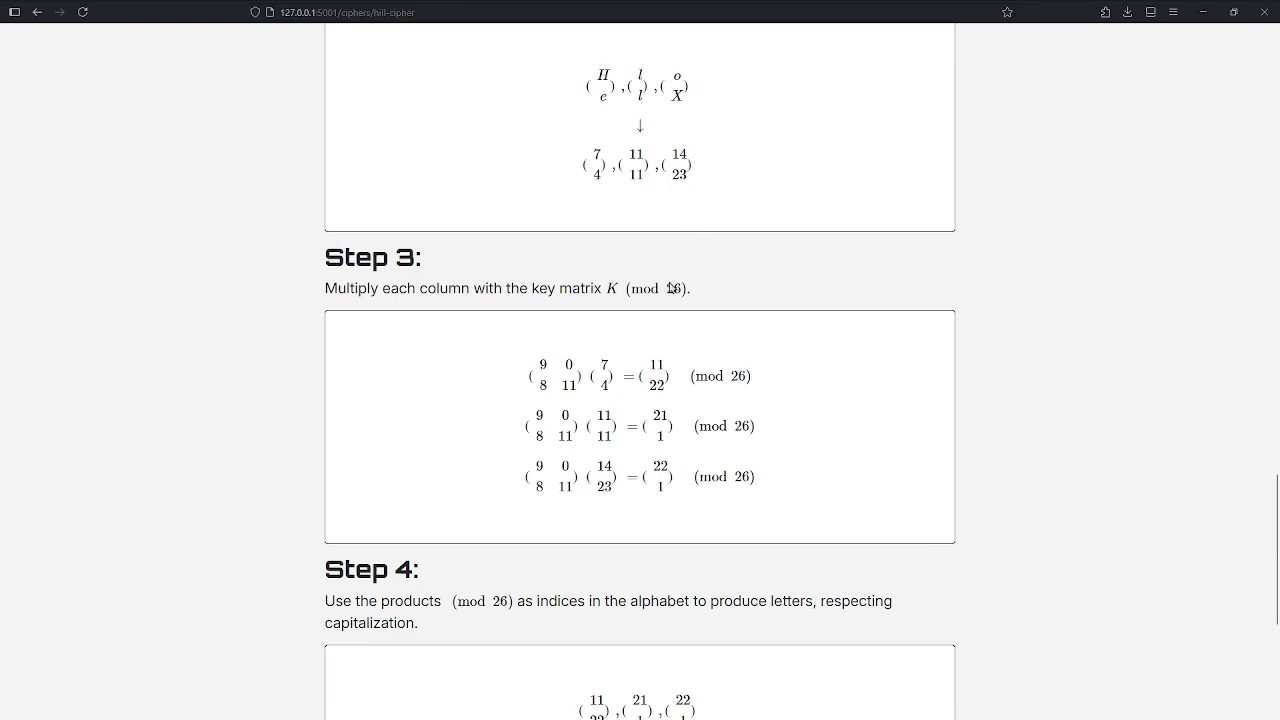
pyautogui.scroll(-4, 668, 294)
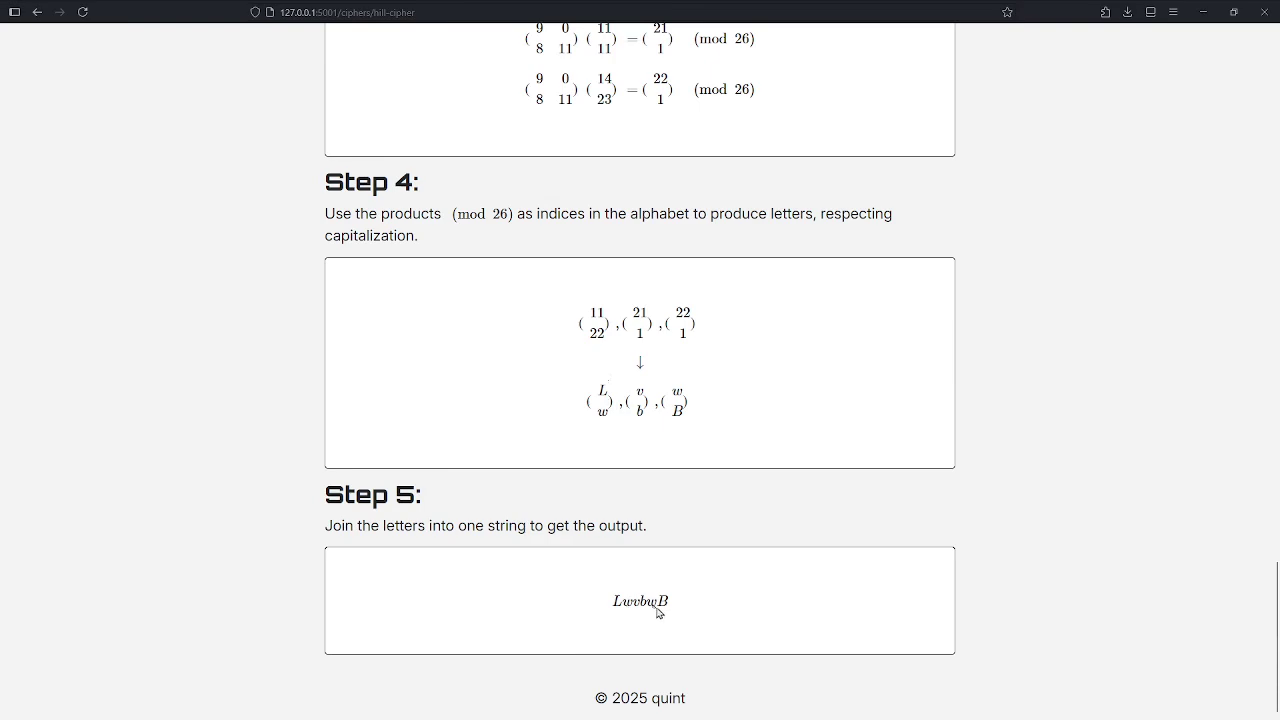
# Compare the Hill cipher output with the original "Hello" input and check the padded message in encryption step 1
pyautogui.scroll(20, 663, 604)
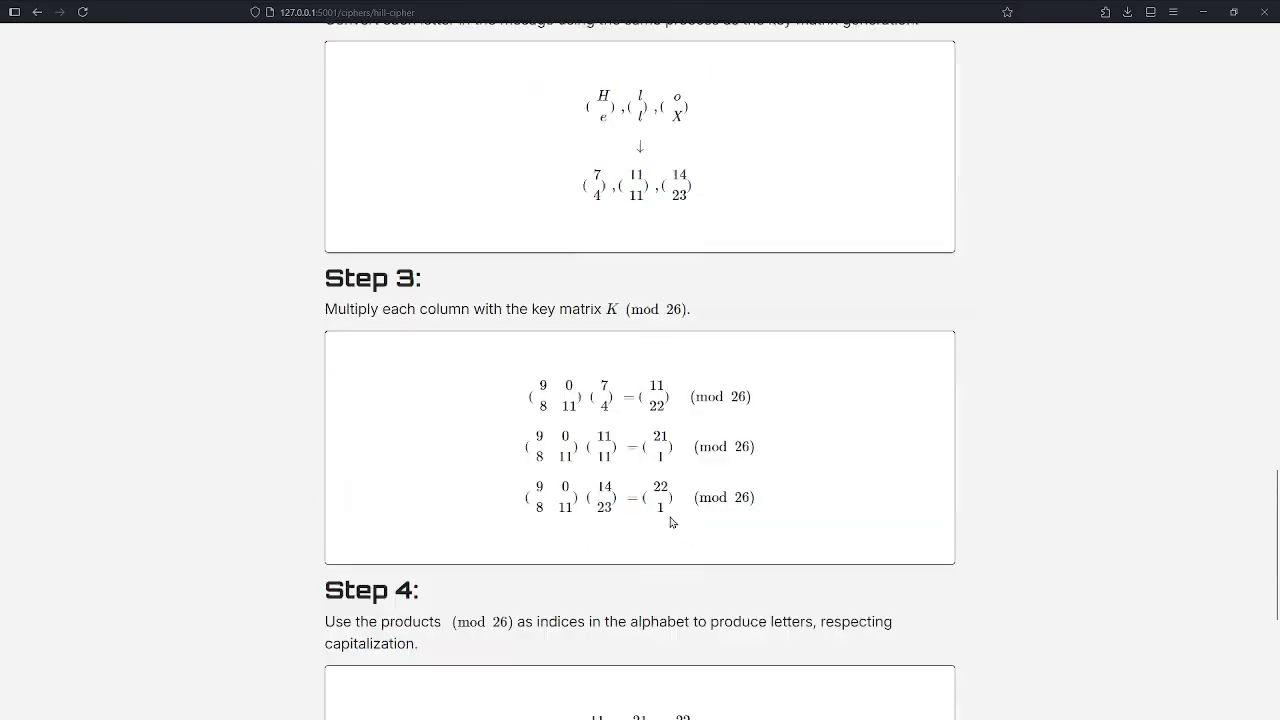
pyautogui.scroll(4, 402, 338)
pyautogui.moveTo(409, 226); pyautogui.dragTo(320, 226)
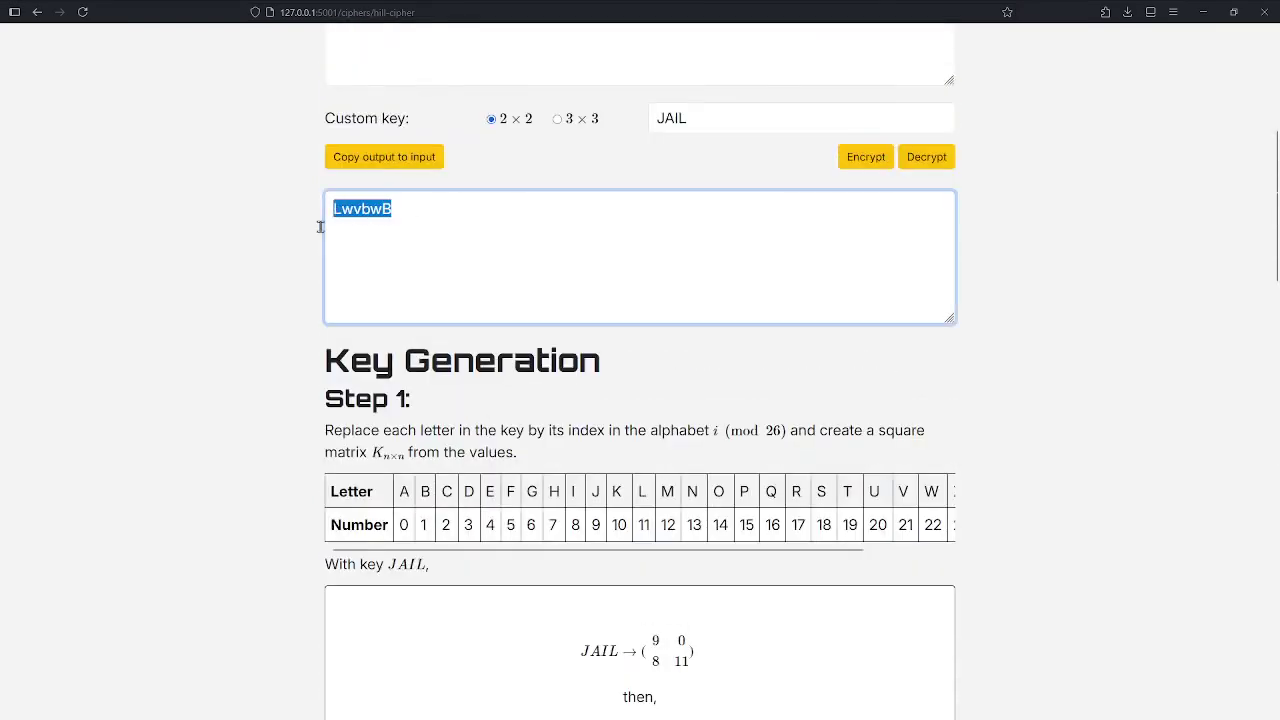
pyautogui.click(286, 237)
pyautogui.scroll(3, 311, 222)
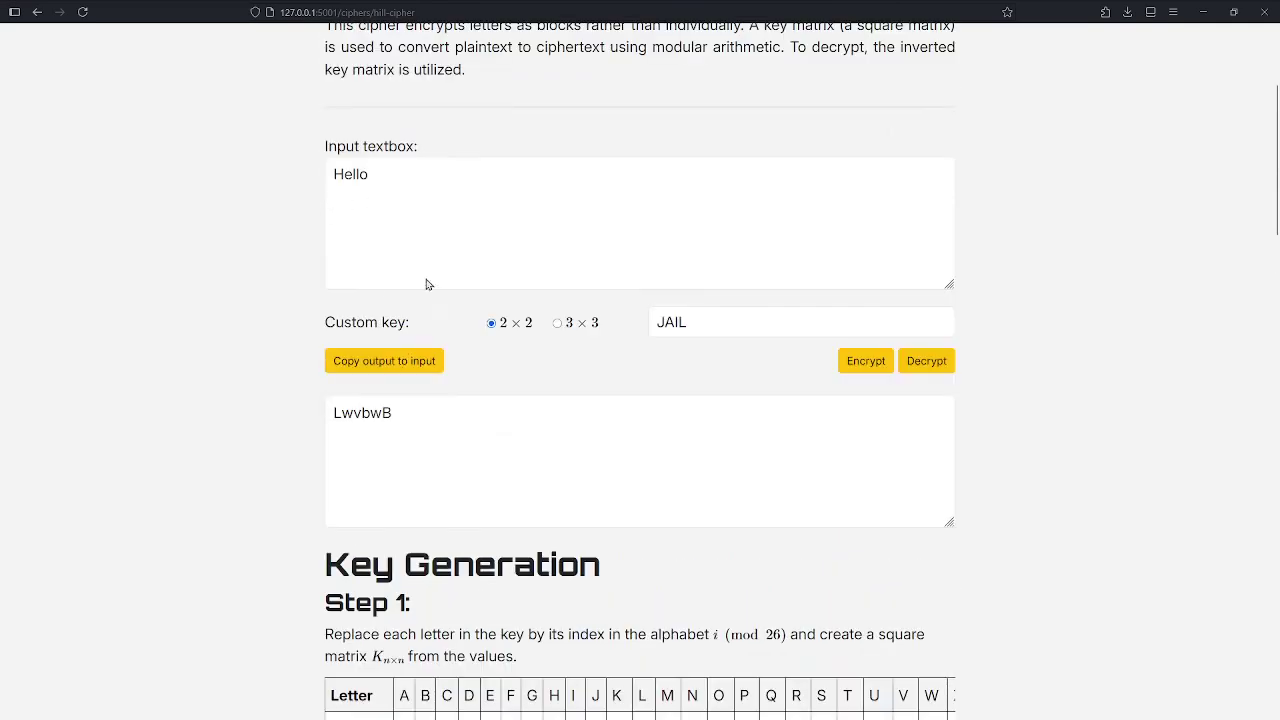
pyautogui.doubleClick(357, 174)
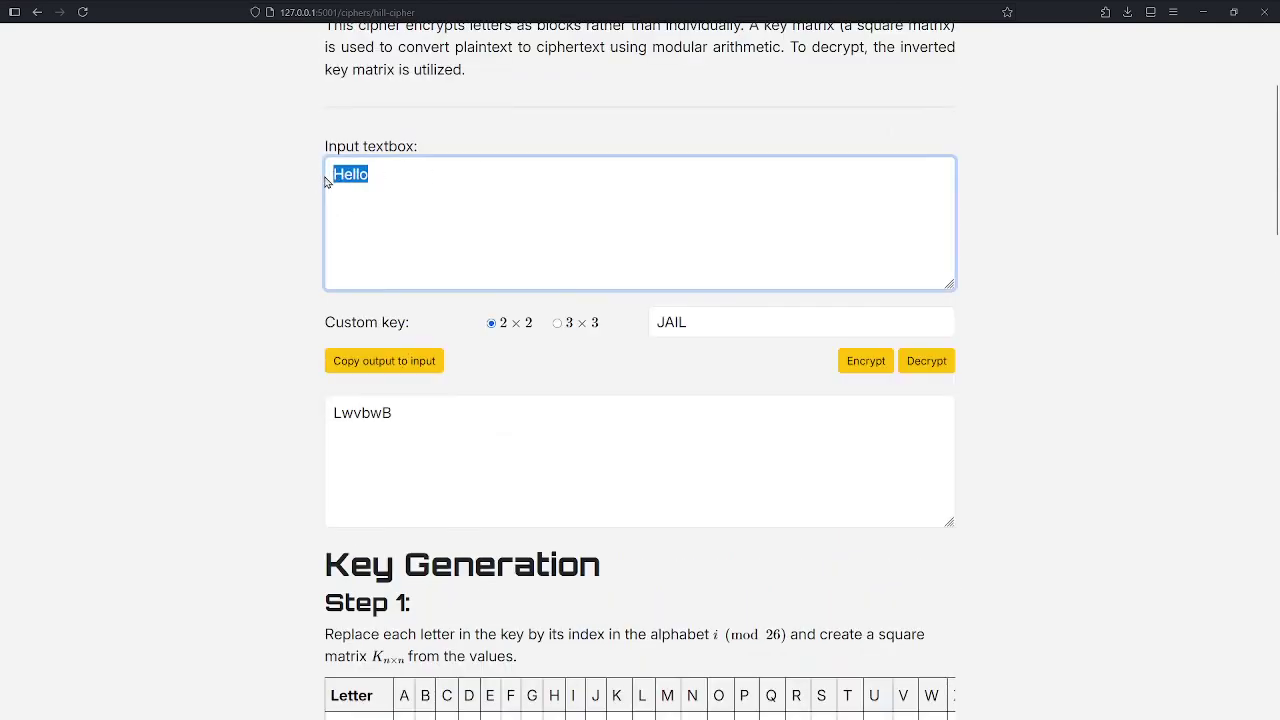
pyautogui.click(336, 175)
pyautogui.click(336, 174)
pyautogui.doubleClick(346, 431)
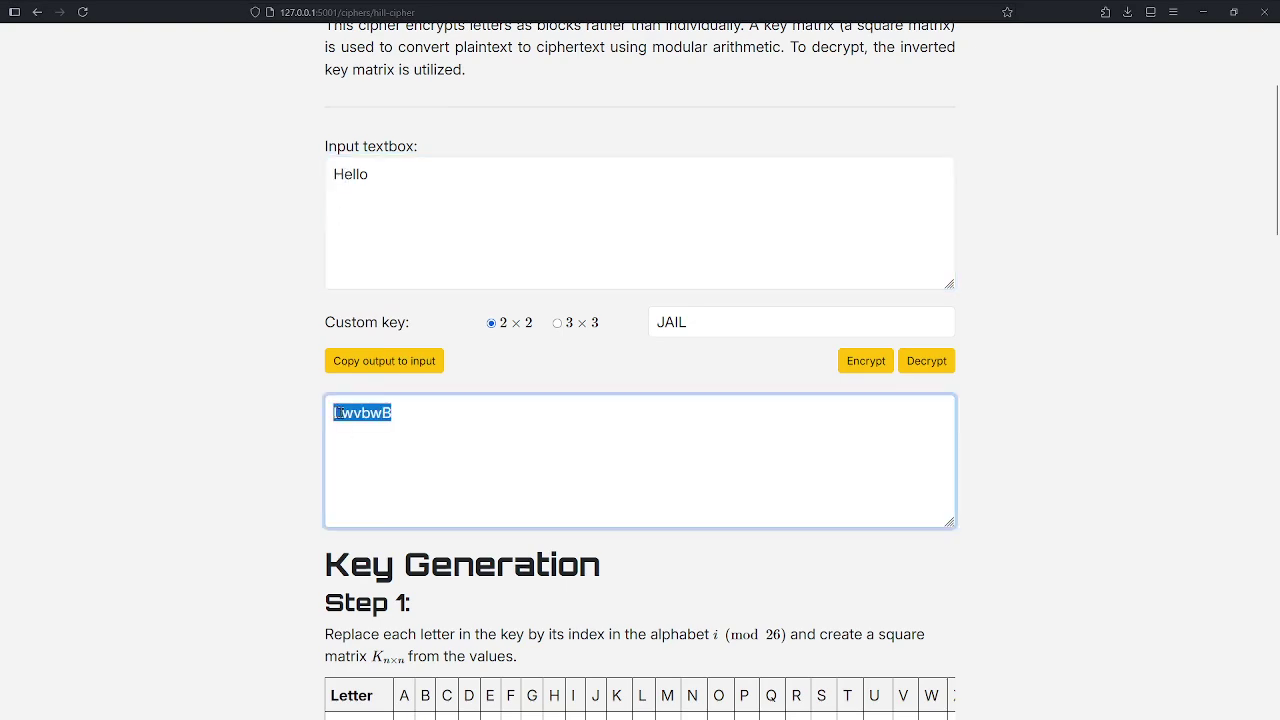
pyautogui.click(409, 417)
pyautogui.moveTo(409, 417); pyautogui.dragTo(386, 414)
pyautogui.scroll(-5, 605, 413)
pyautogui.scroll(-4, 605, 413)
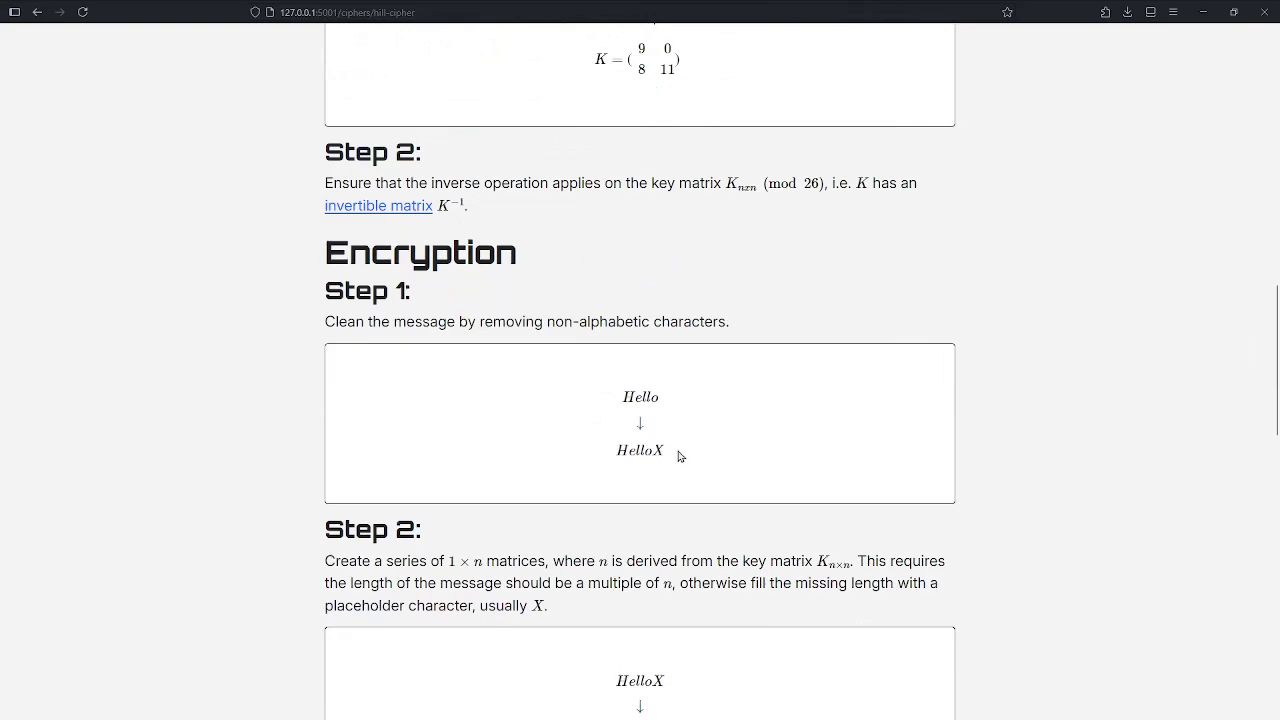
pyautogui.scroll(10, 686, 430)
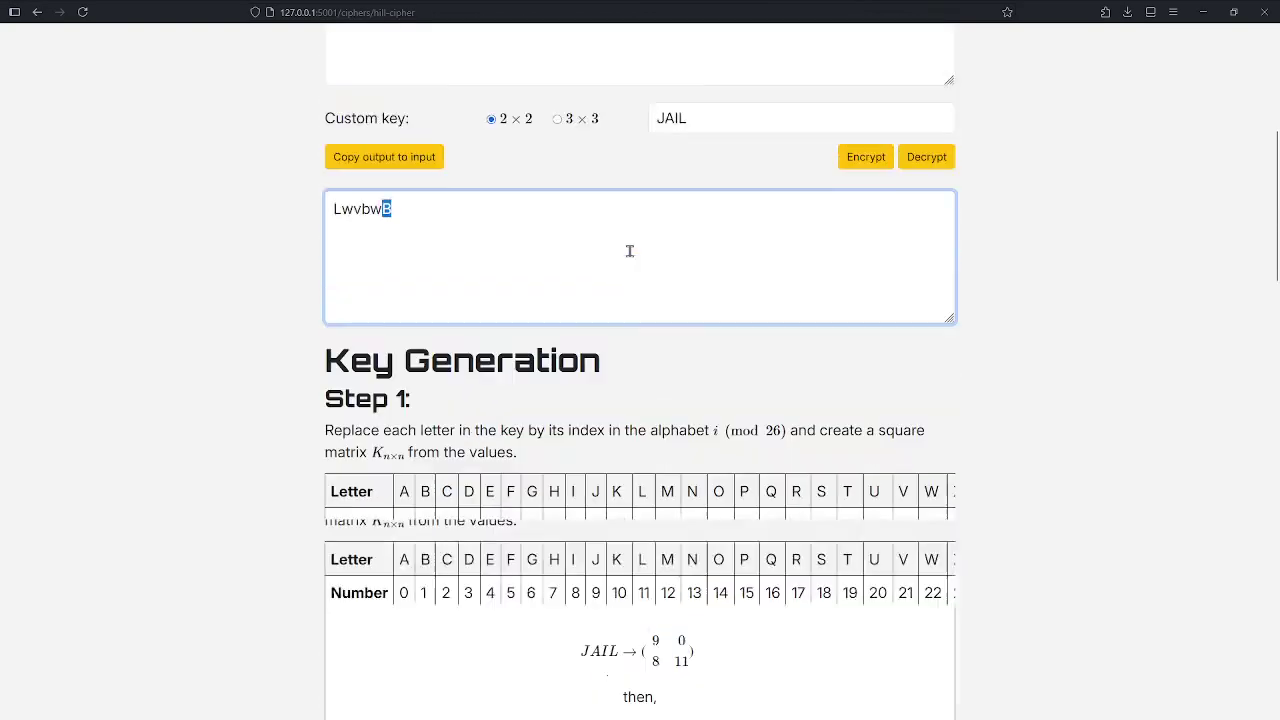
# Copy the Hill cipher output into the input textbox and decrypt it with the key JAIL
pyautogui.click(326, 460)
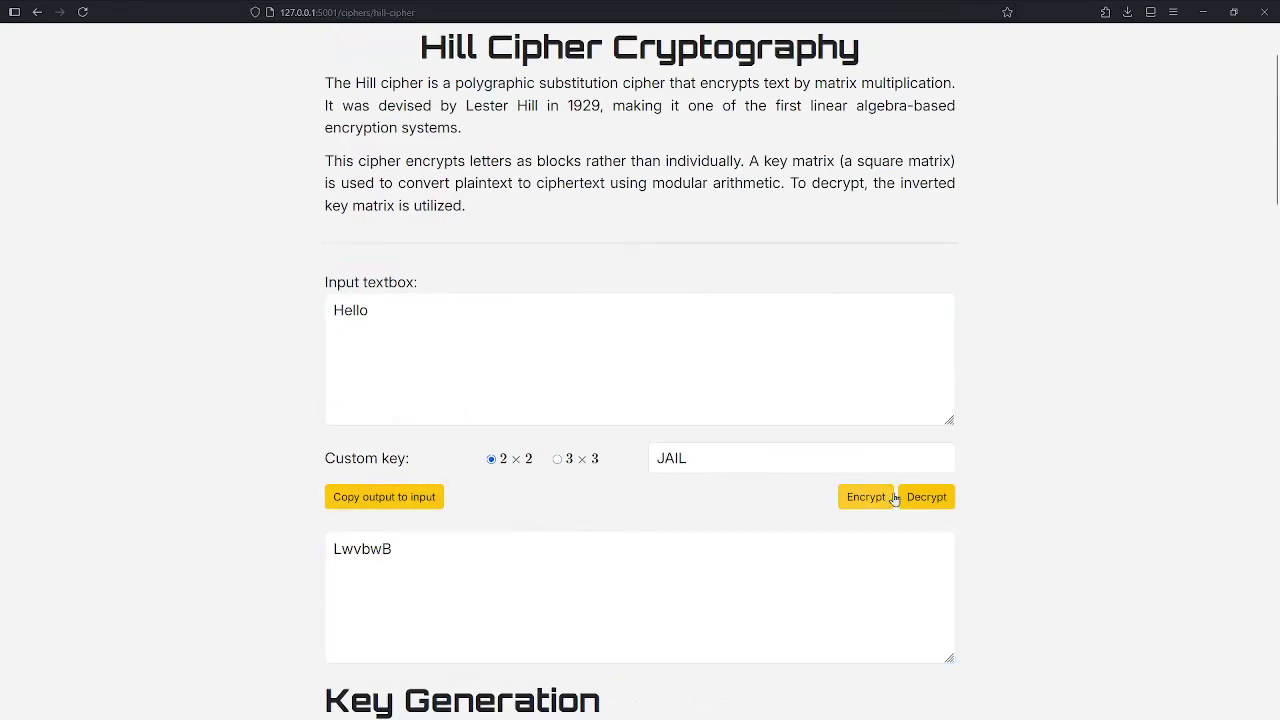
pyautogui.click(423, 497)
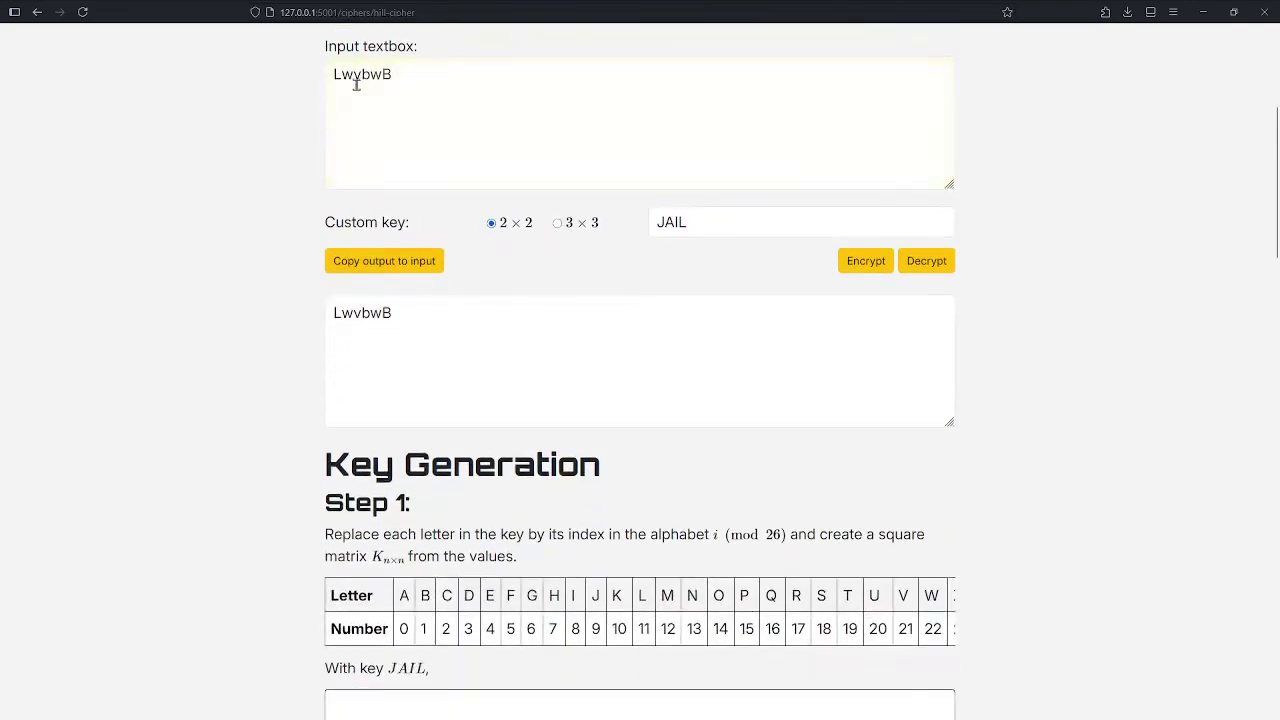
pyautogui.click(926, 262)
# Examine the decrypted Hill cipher output, focusing on its final placeholder letter
pyautogui.scroll(-4, 403, 103)
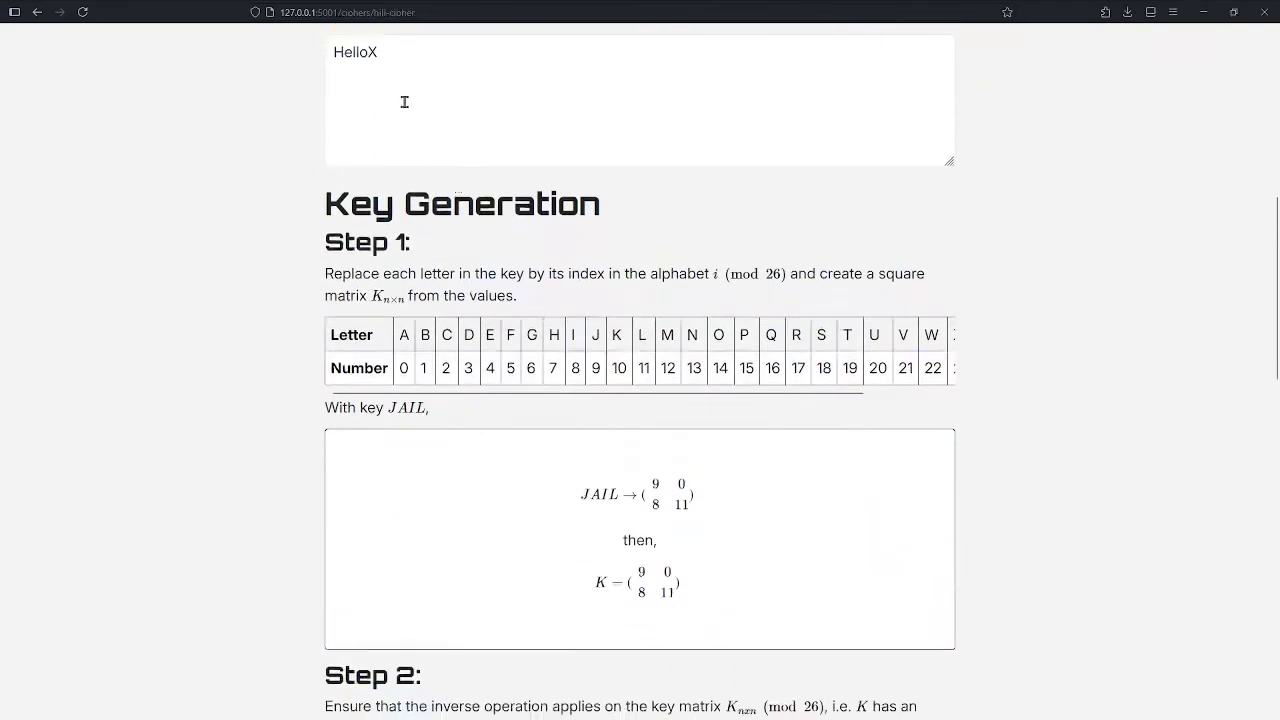
pyautogui.click(395, 55)
pyautogui.moveTo(395, 55); pyautogui.dragTo(306, 67)
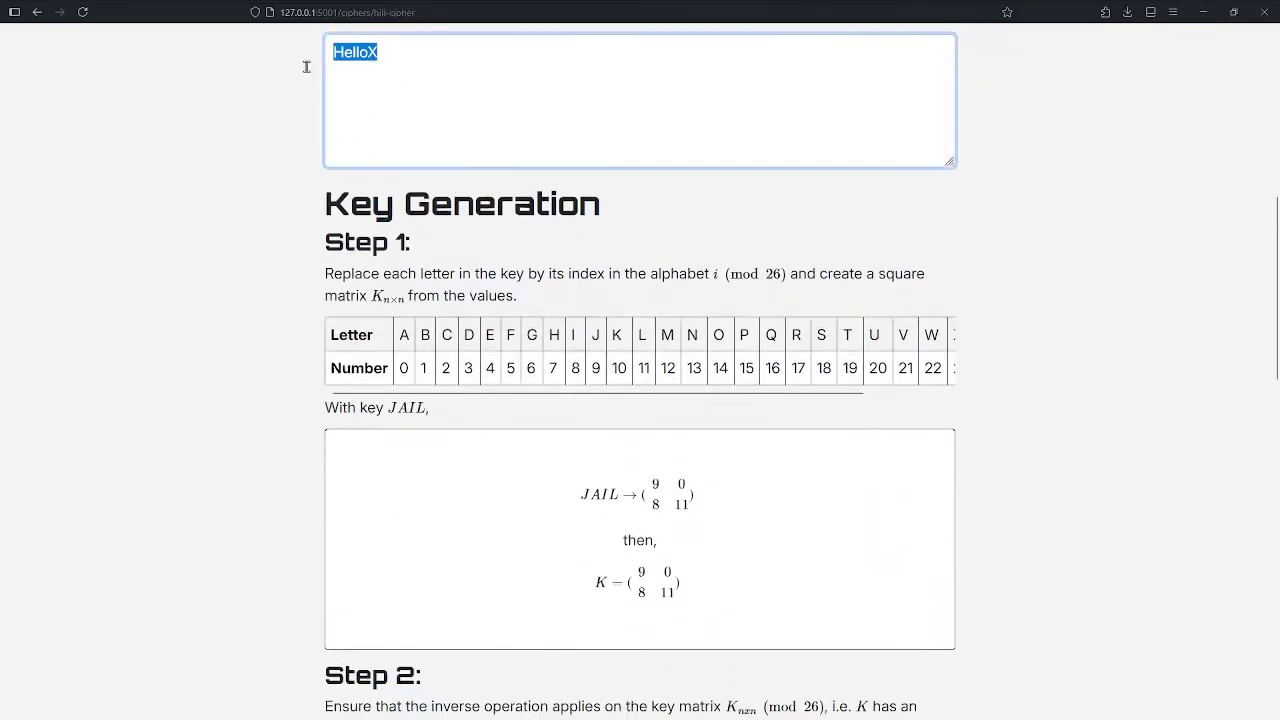
pyautogui.click(378, 52)
pyautogui.hotkey('shift', 'Left')
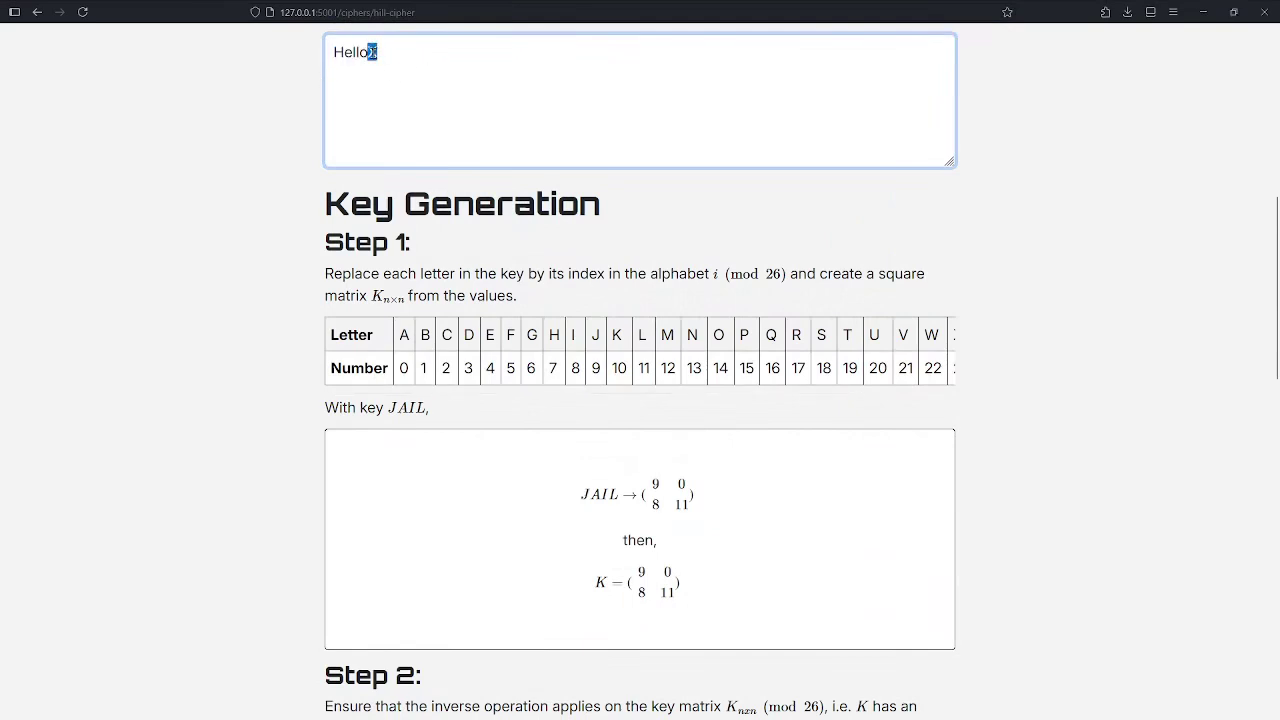
# Return to the FieldSecure home page and open the RSA page from the Advanced category
pyautogui.scroll(6, 300, 240)
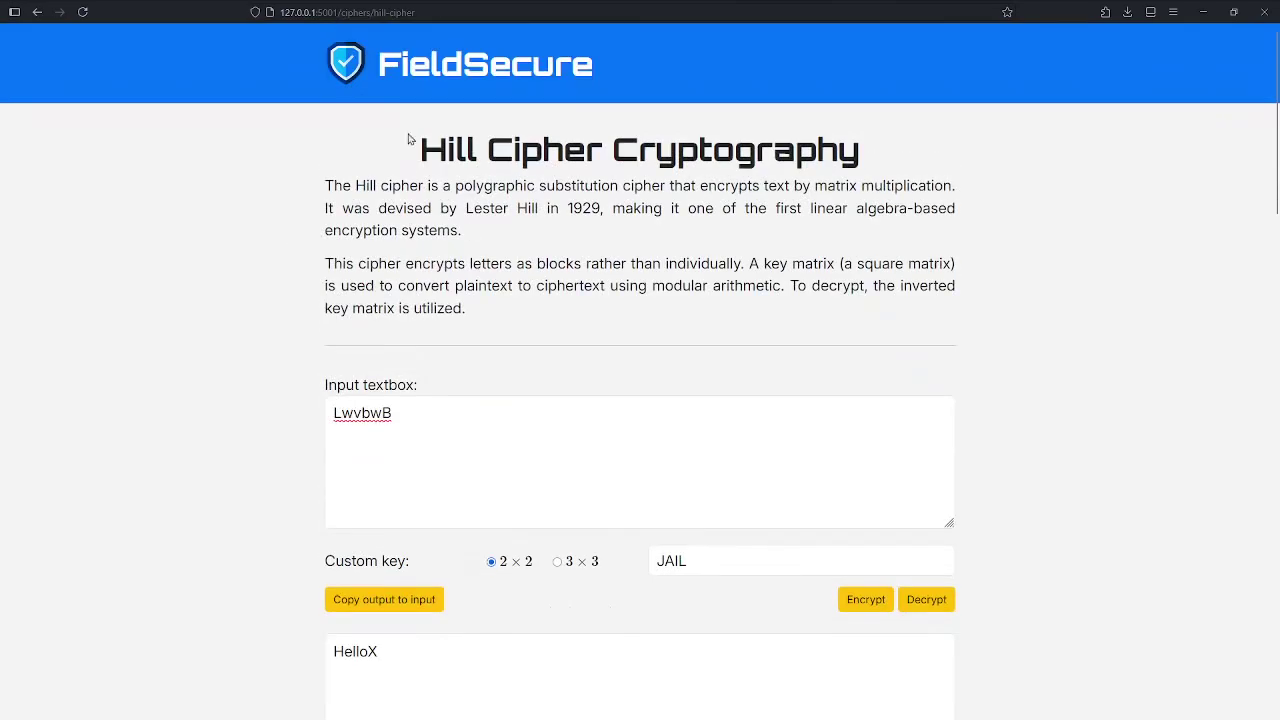
pyautogui.click(376, 72)
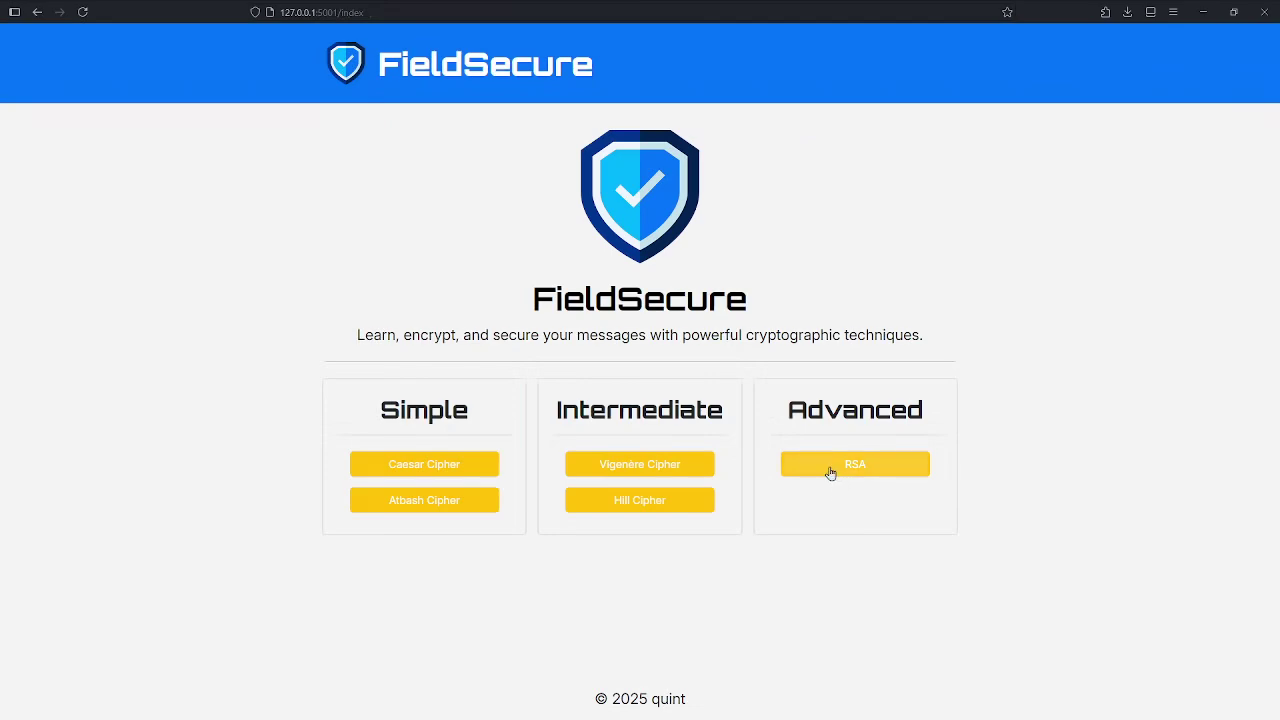
pyautogui.moveTo(769, 417); pyautogui.dragTo(912, 416)
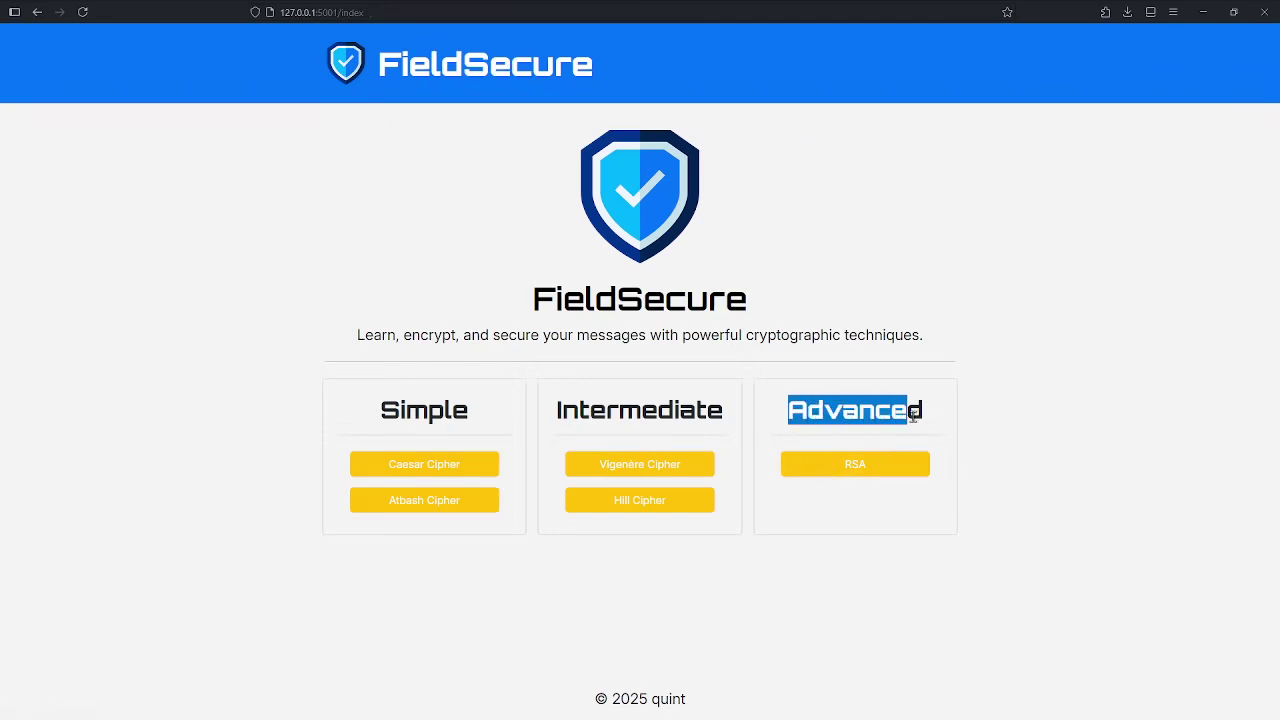
pyautogui.click(852, 463)
# Examine the RSA Custom Keys fields for prime p, prime q, exponent e and the public key
pyautogui.scroll(-3, 686, 403)
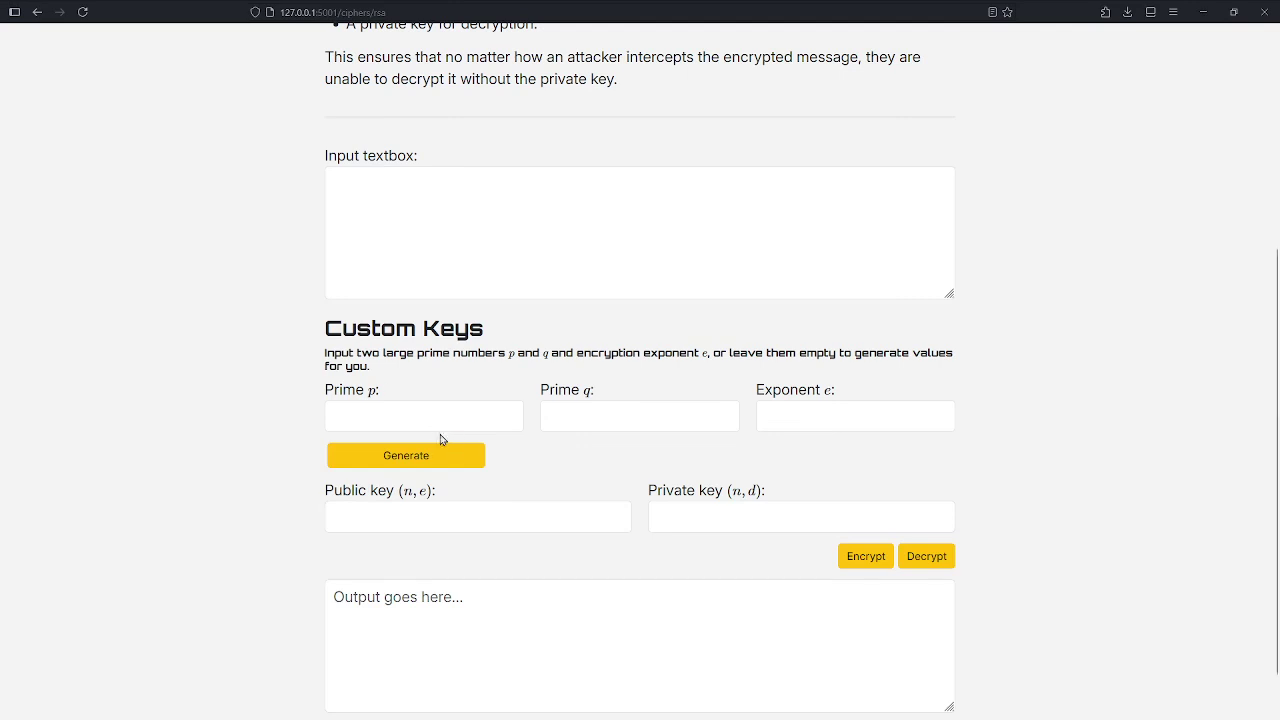
pyautogui.moveTo(322, 401); pyautogui.dragTo(395, 399)
pyautogui.click(368, 392)
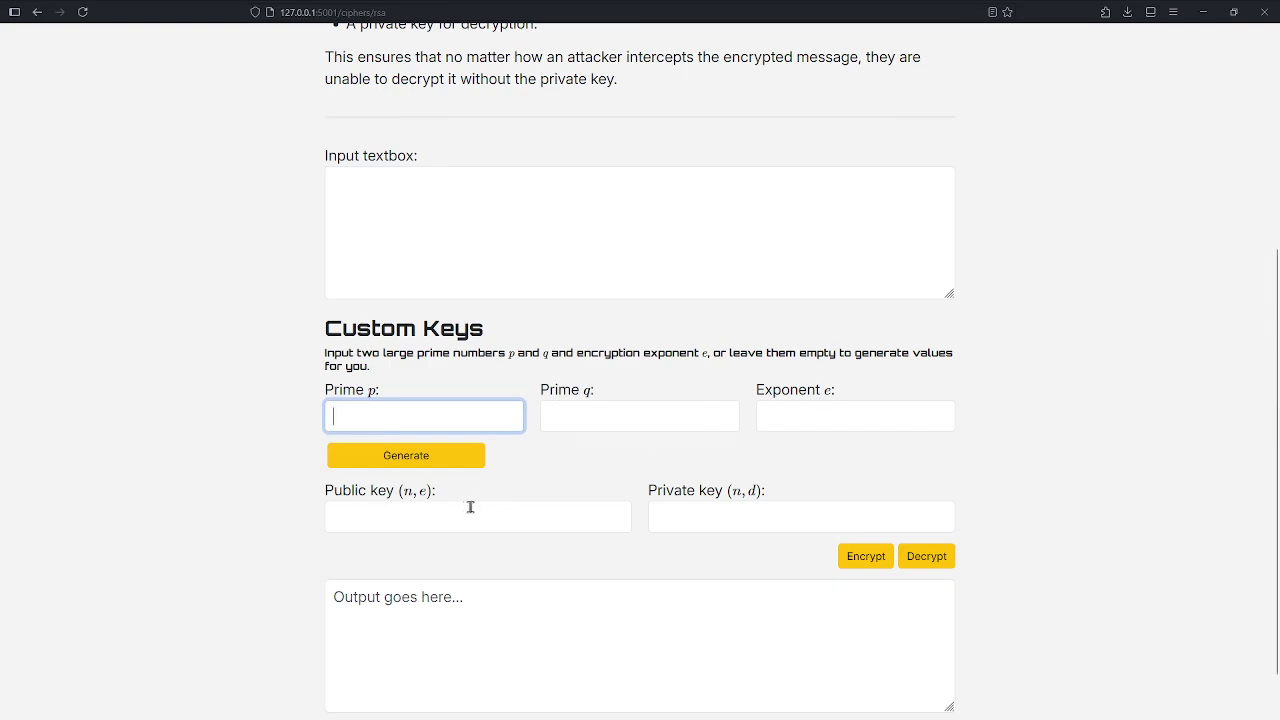
pyautogui.click(408, 514)
pyautogui.click(286, 491)
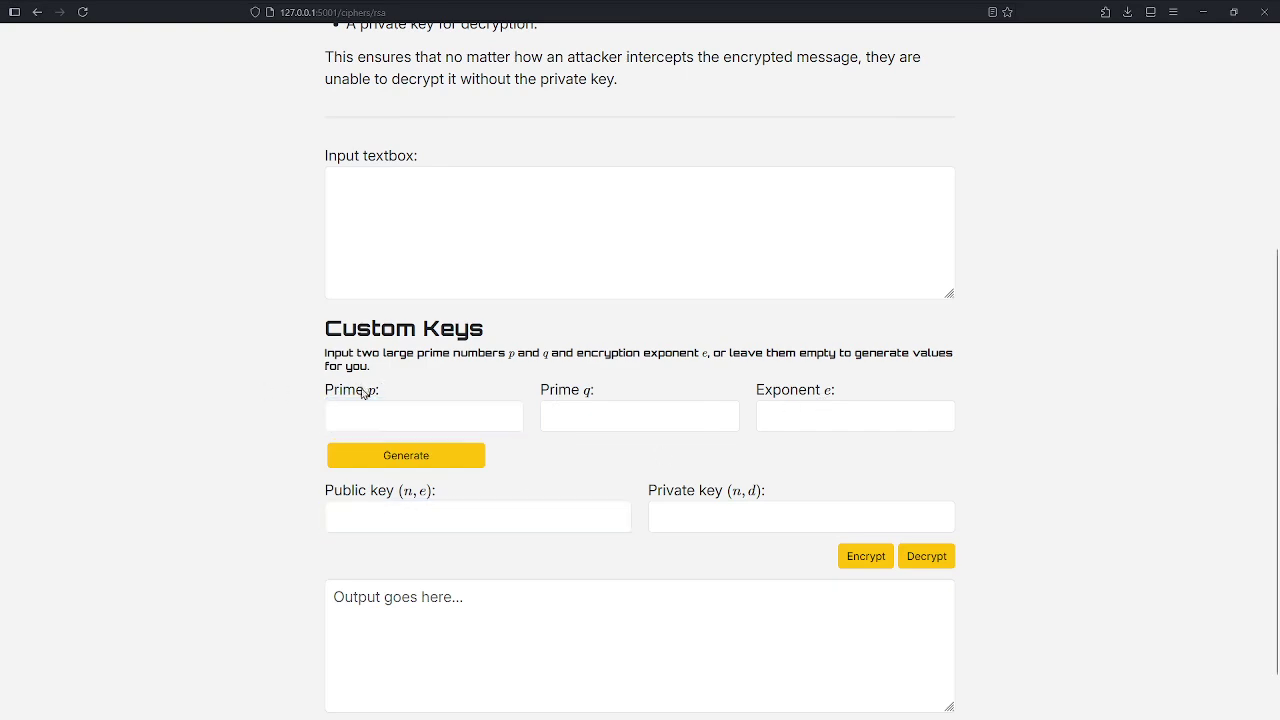
pyautogui.moveTo(323, 402); pyautogui.dragTo(371, 397)
pyautogui.moveTo(757, 402); pyautogui.dragTo(840, 402)
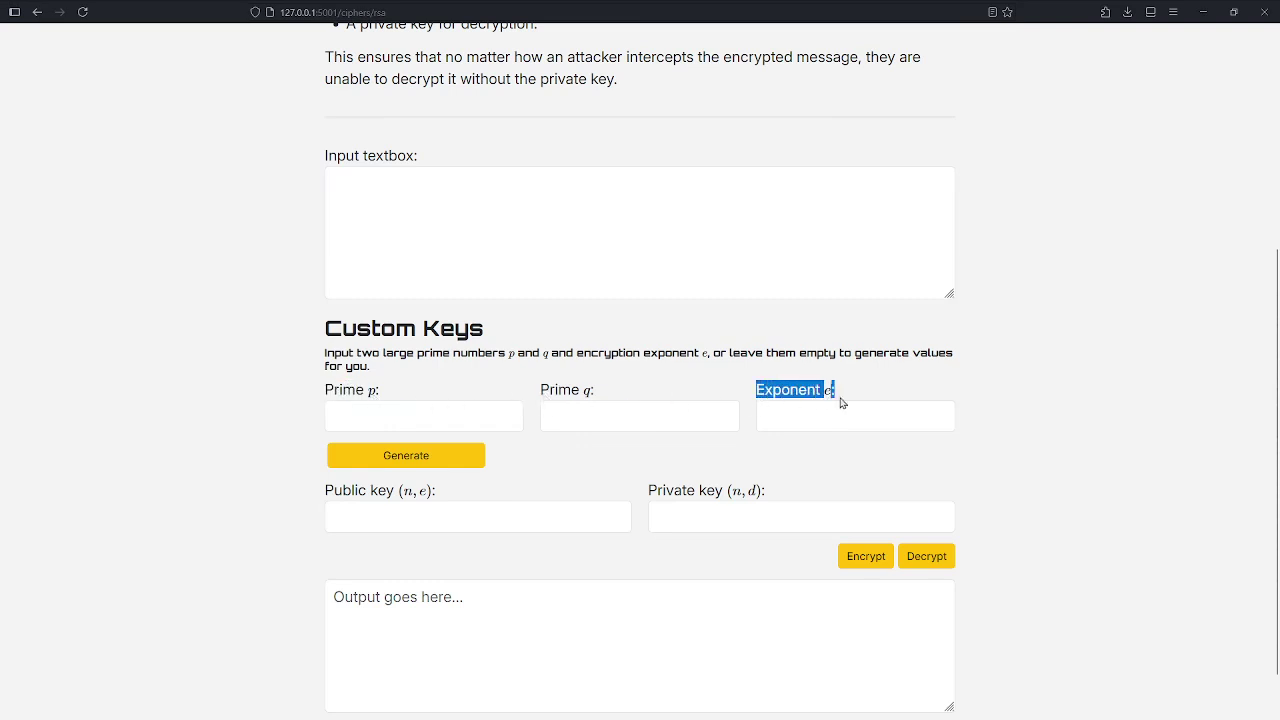
pyautogui.click(856, 401)
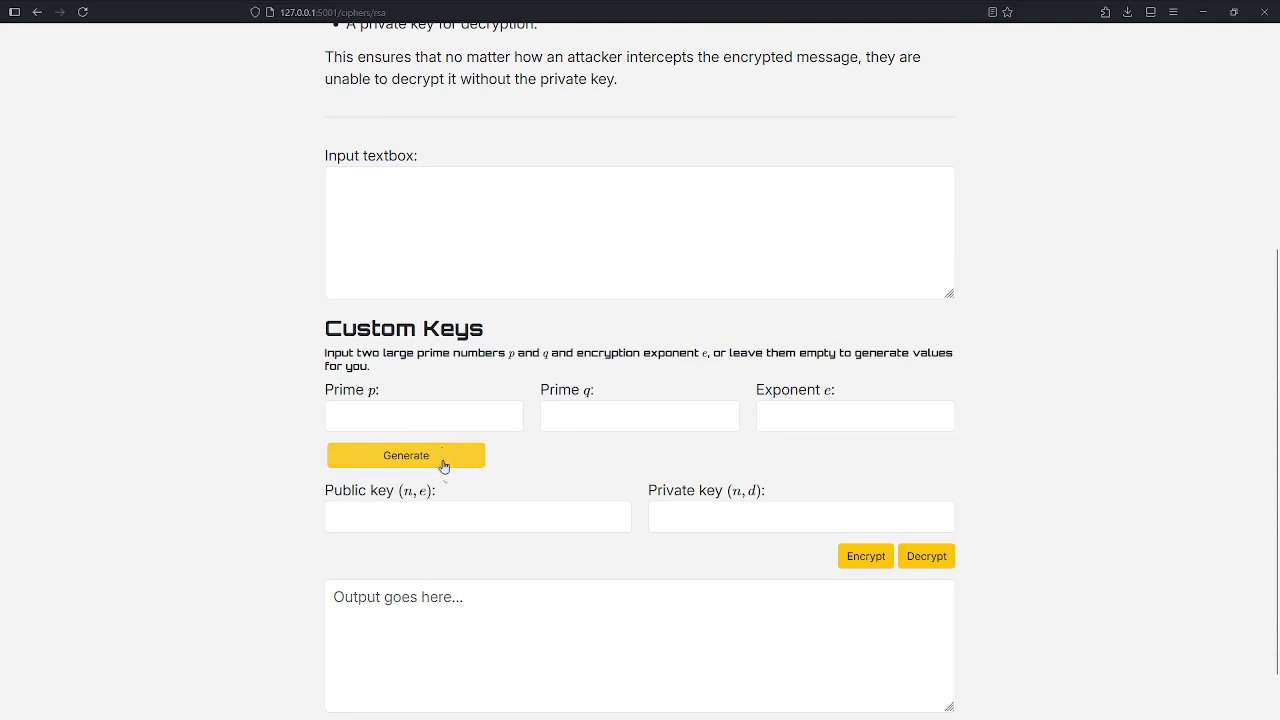
# Generate RSA keys with the primes and exponent left empty, and encrypt "Hello" with them
pyautogui.click(361, 464)
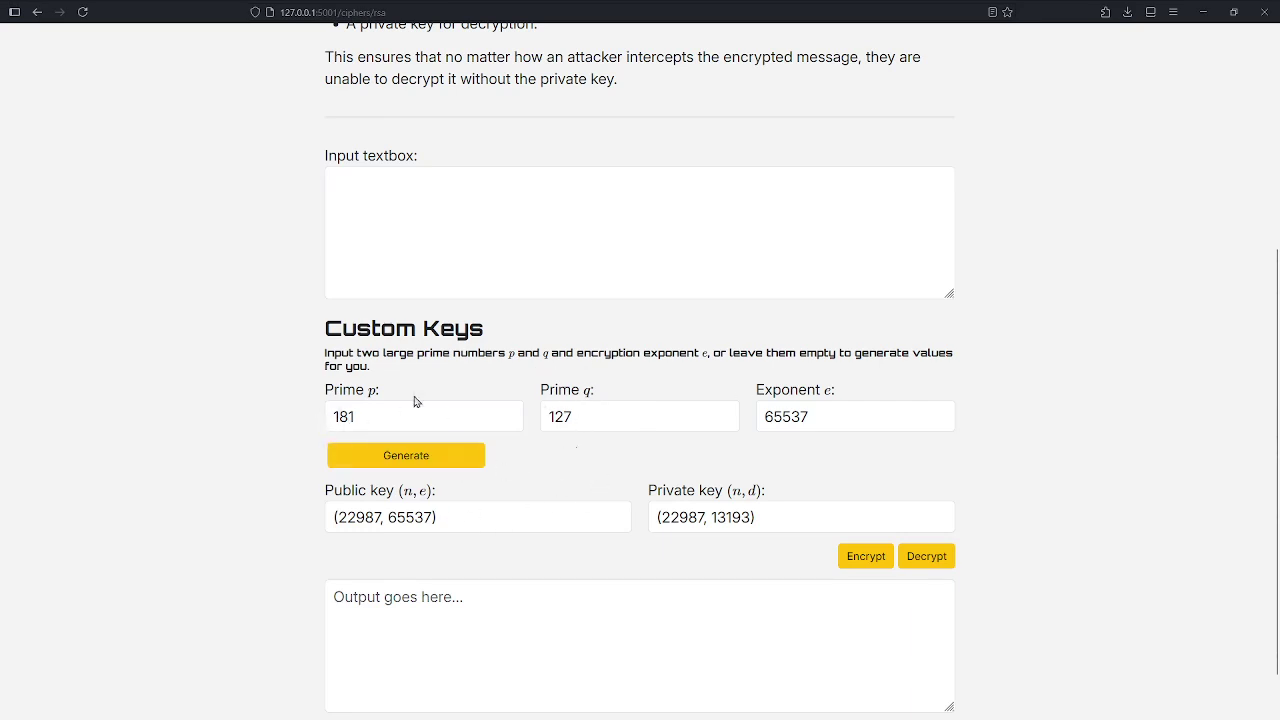
pyautogui.click(472, 236)
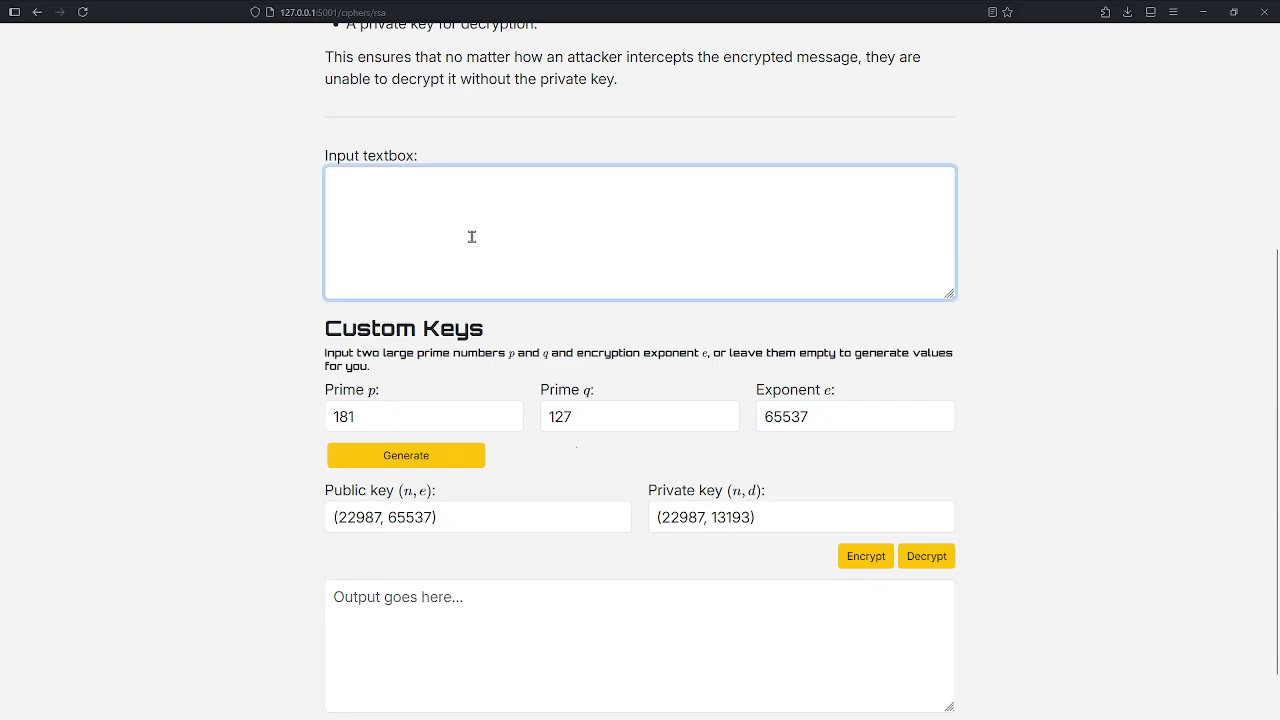
pyautogui.write('Hello')
pyautogui.click(866, 558)
# Inspect the characters of the RSA-encrypted output above the Key Generation explanation
pyautogui.scroll(-5, 780, 519)
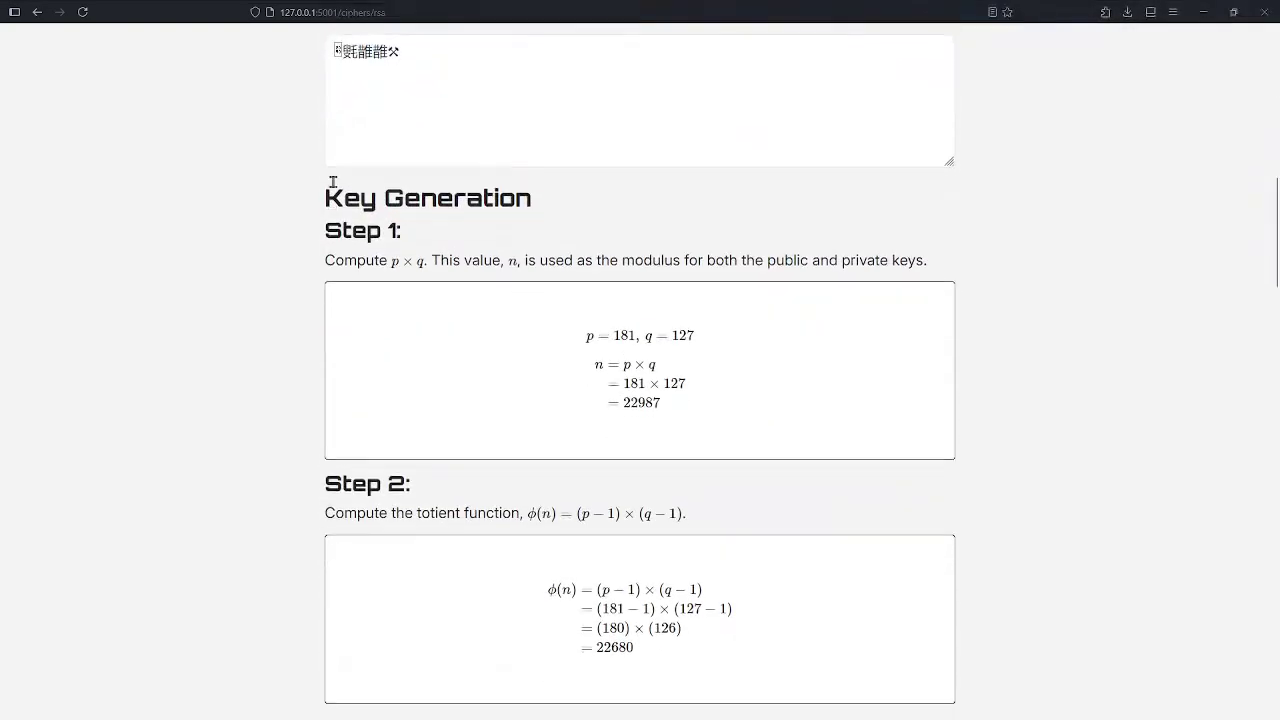
pyautogui.moveTo(399, 56); pyautogui.dragTo(312, 54)
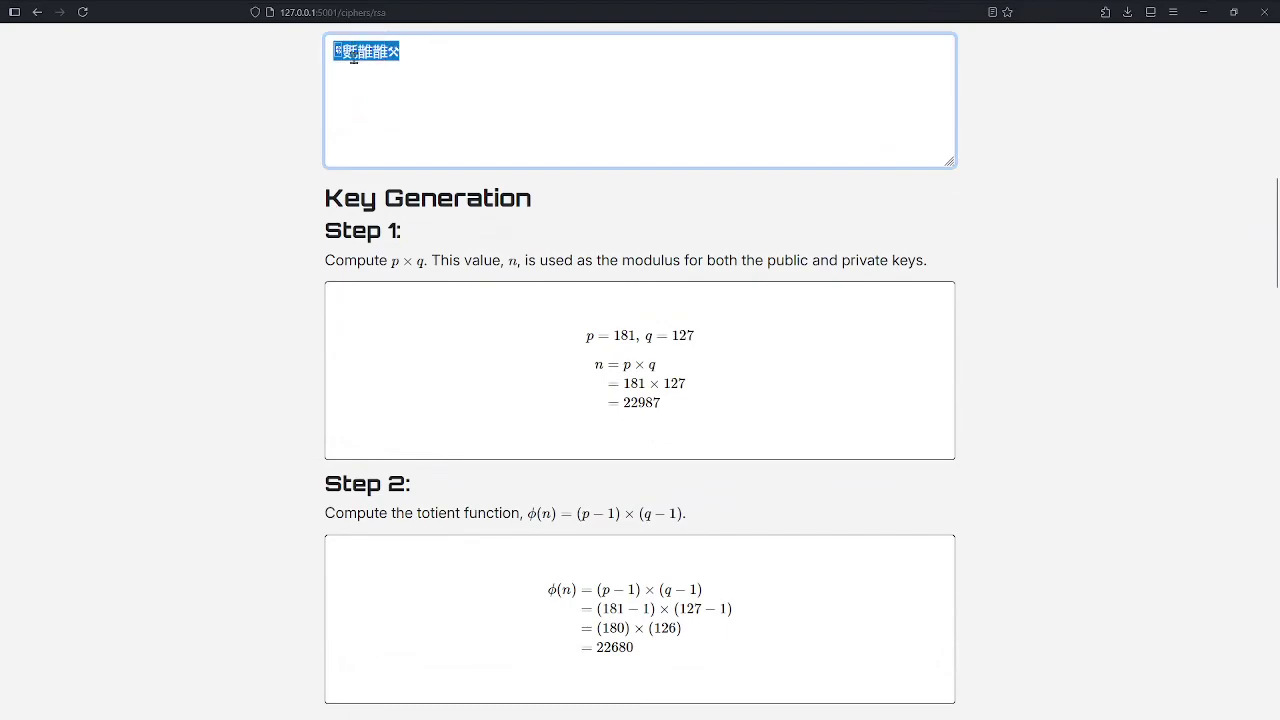
pyautogui.click(451, 57)
pyautogui.moveTo(405, 53); pyautogui.dragTo(285, 58)
pyautogui.click(486, 67)
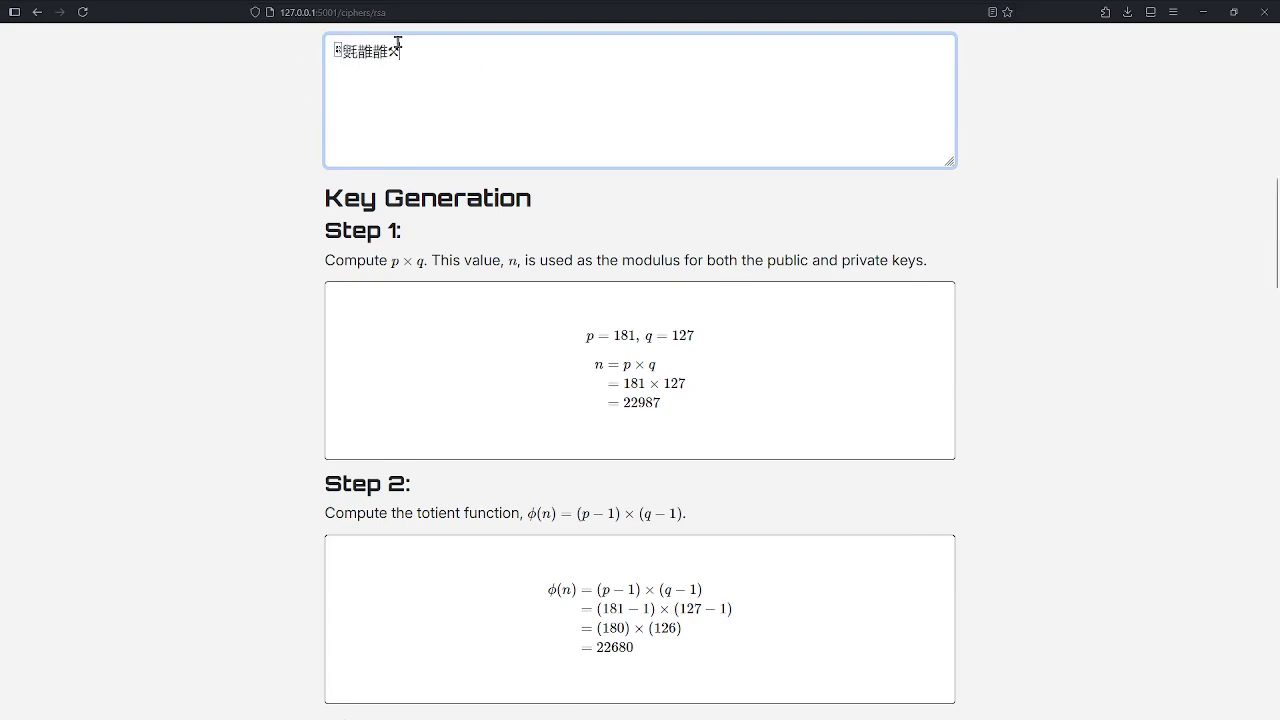
pyautogui.moveTo(398, 45); pyautogui.dragTo(265, 80)
pyautogui.click(265, 80)
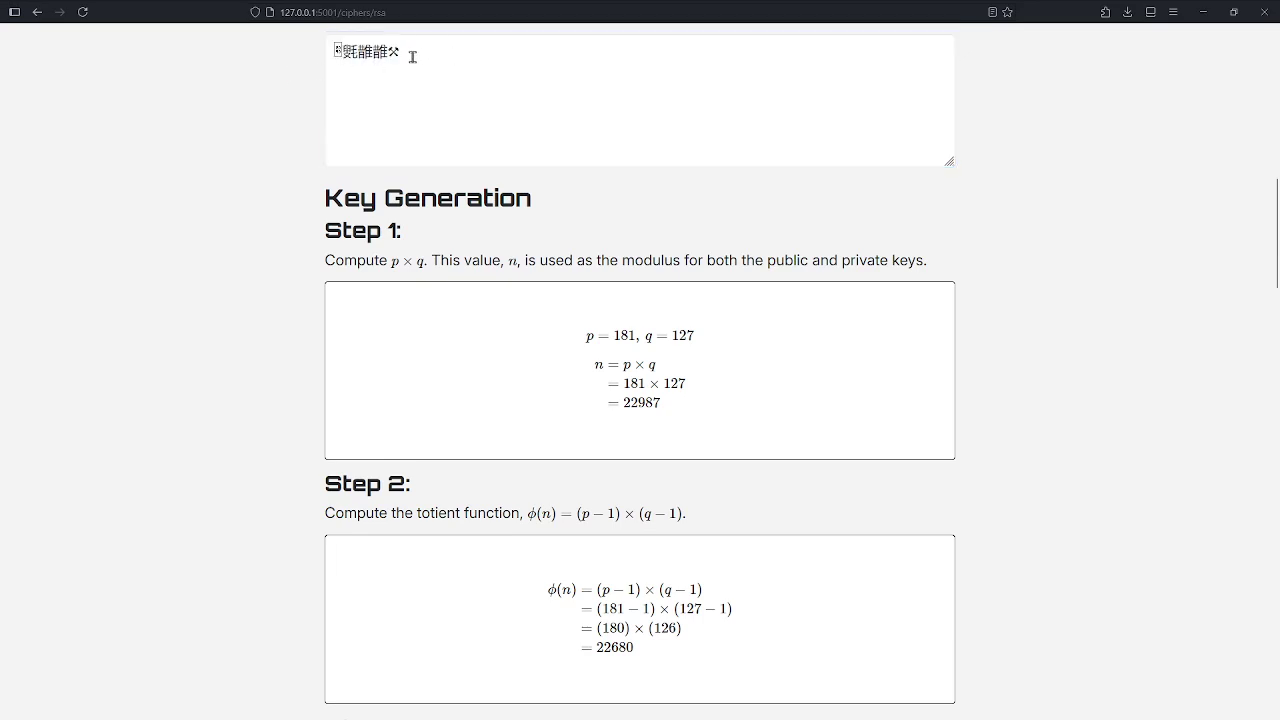
pyautogui.moveTo(412, 57); pyautogui.dragTo(260, 54)
pyautogui.click(451, 57)
pyautogui.moveTo(471, 51); pyautogui.dragTo(269, 63)
pyautogui.click(467, 66)
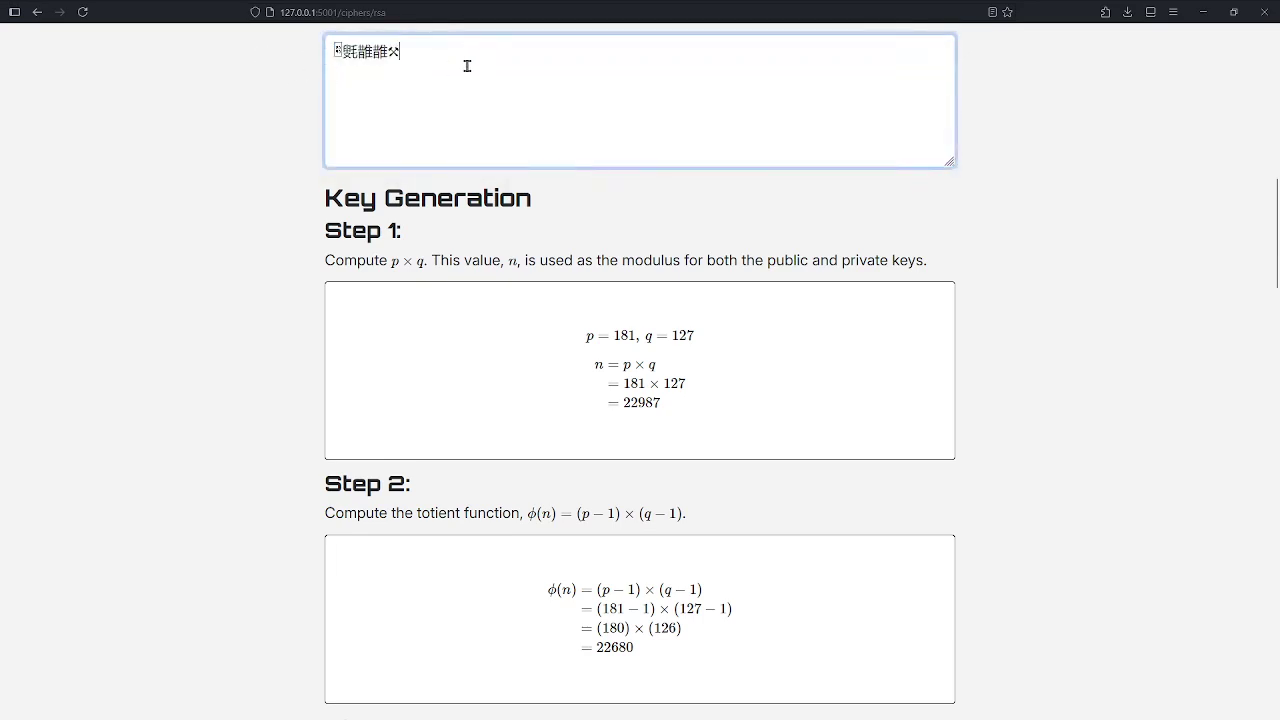
pyautogui.moveTo(467, 66); pyautogui.dragTo(270, 65)
pyautogui.click(460, 69)
# Examine Steps 1 and 2 of the RSA Key Generation explanation, covering the modulus n and the totient function
pyautogui.scroll(-3, 350, 200)
pyautogui.scroll(1, 371, 157)
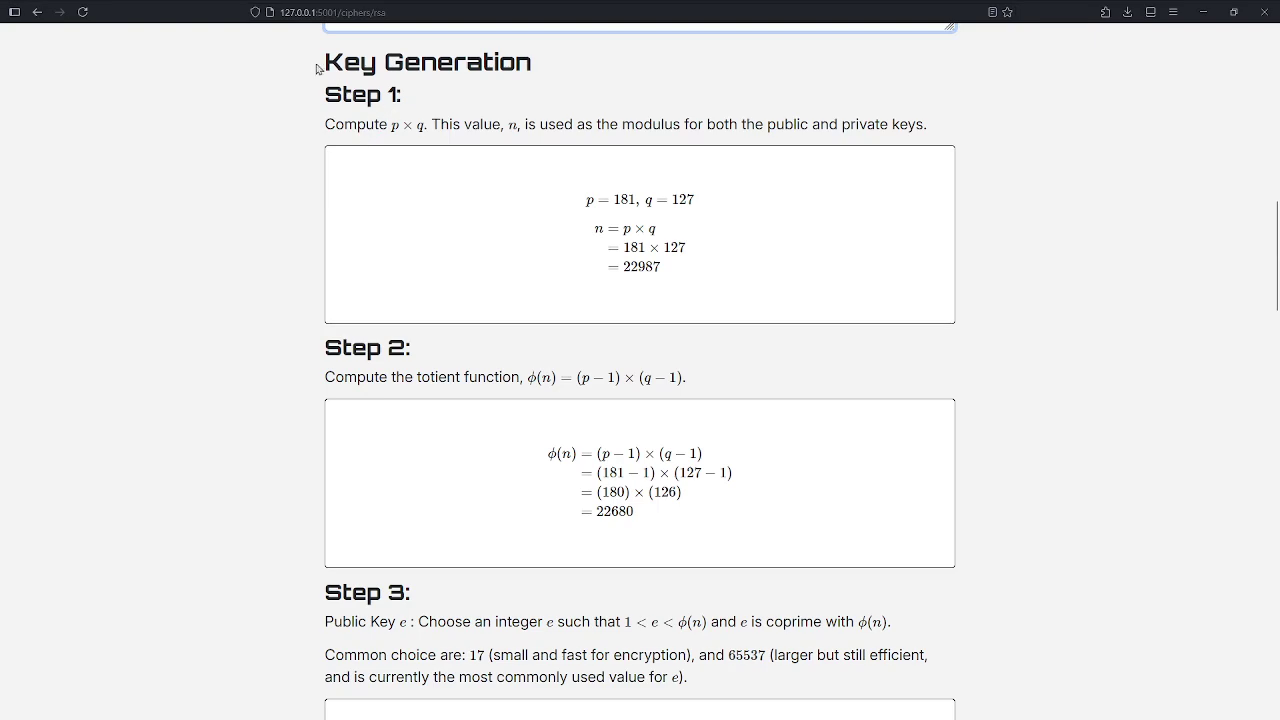
pyautogui.moveTo(324, 63); pyautogui.dragTo(531, 59)
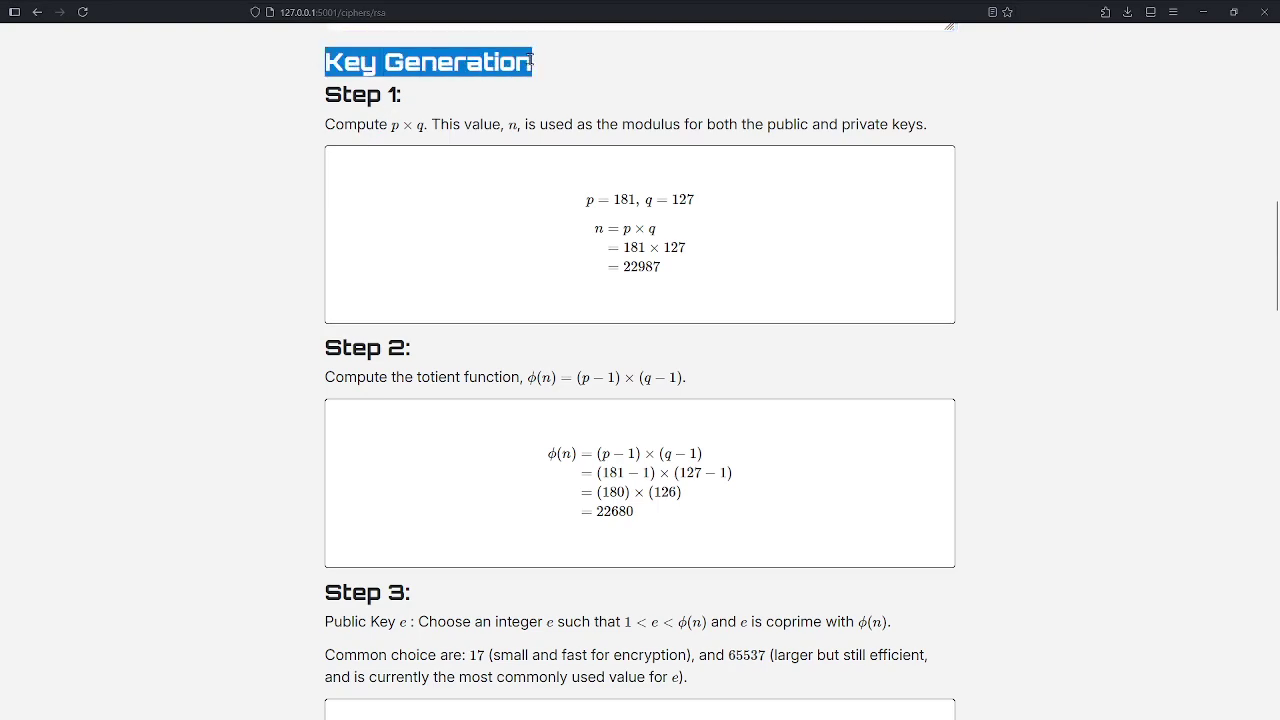
pyautogui.click(329, 66)
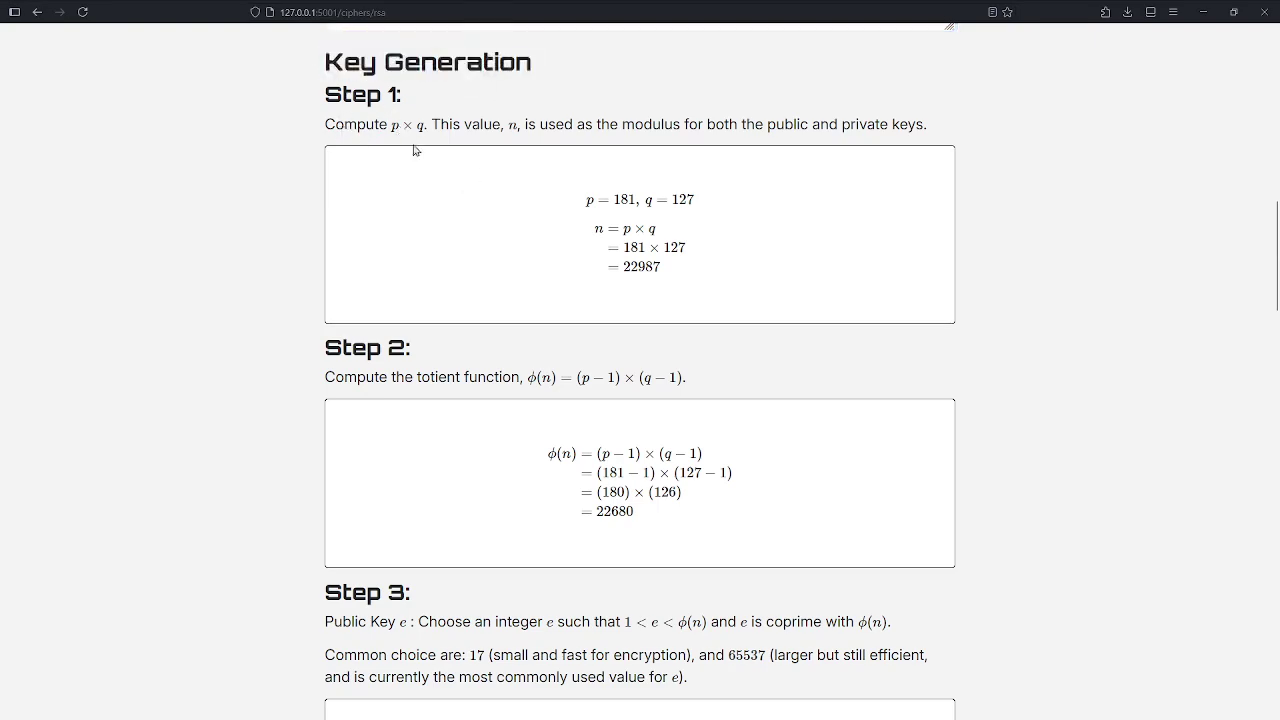
pyautogui.scroll(5, 414, 150)
pyautogui.scroll(-4, 645, 351)
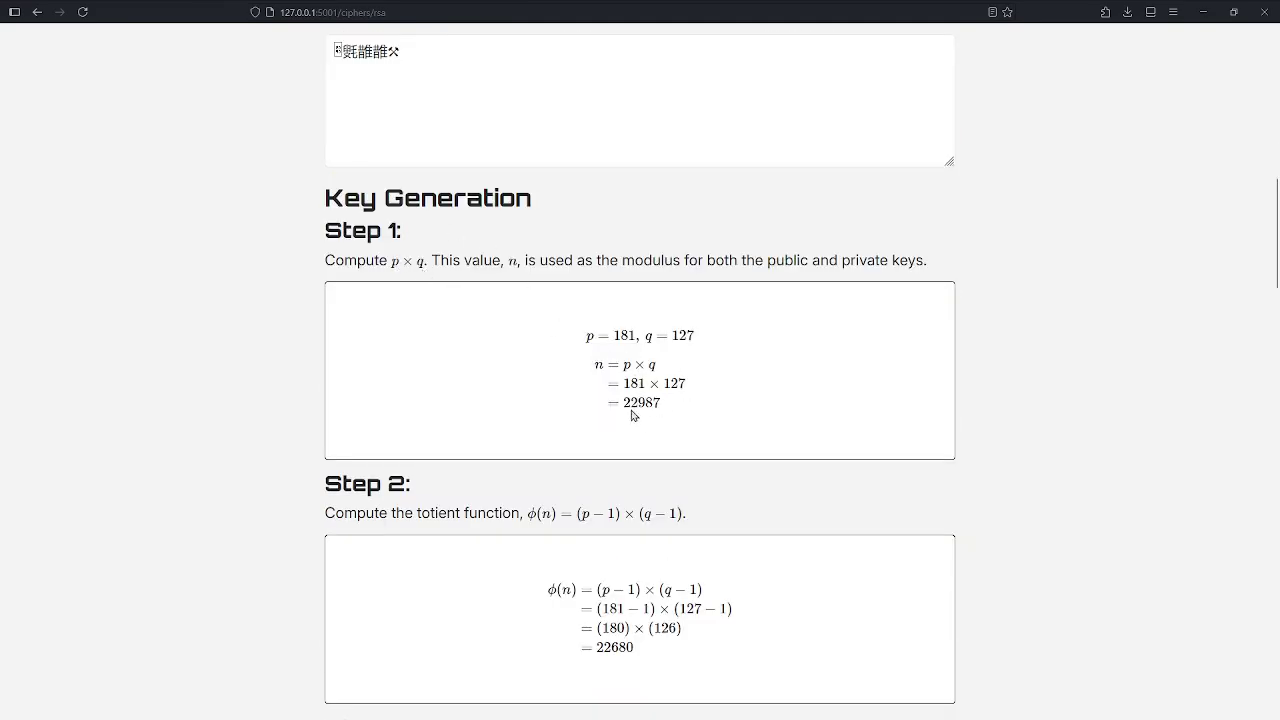
pyautogui.scroll(-3, 655, 400)
pyautogui.scroll(-1, 630, 360)
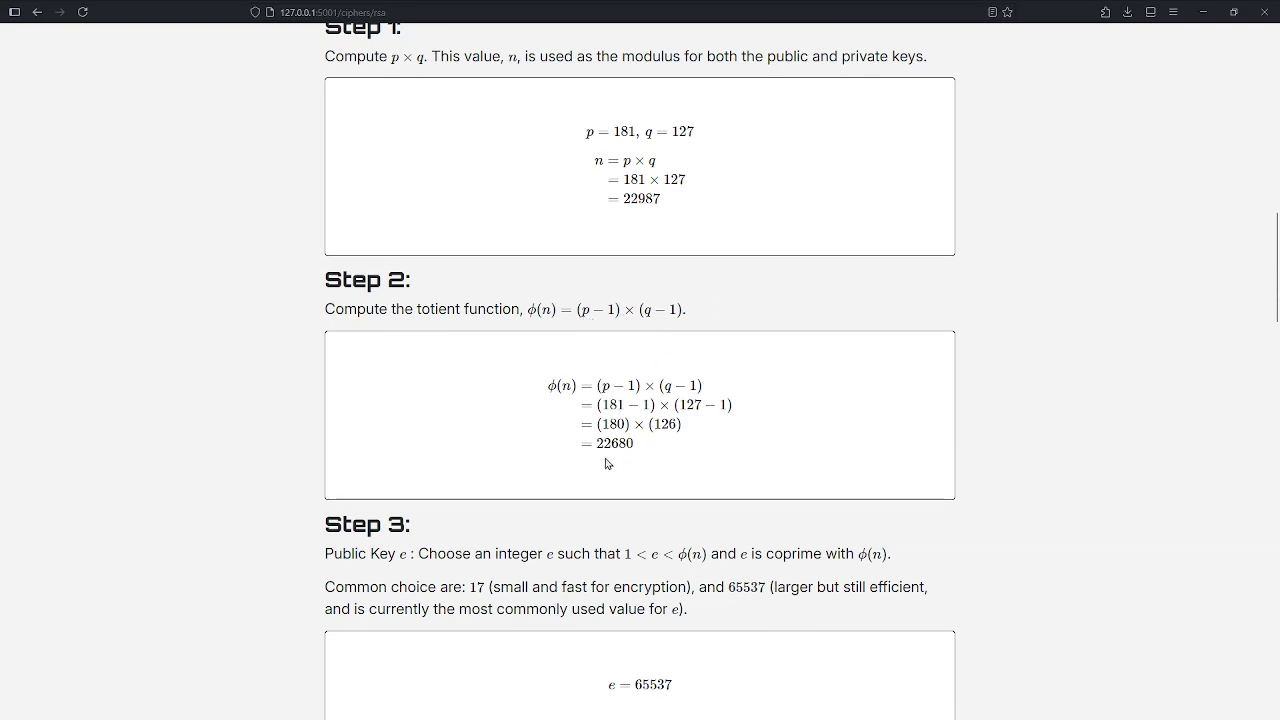
# Read Key Generation Step 3 on choosing the public exponent e, including the conditions and common choices for it
pyautogui.scroll(-2, 605, 463)
pyautogui.scroll(-1, 559, 246)
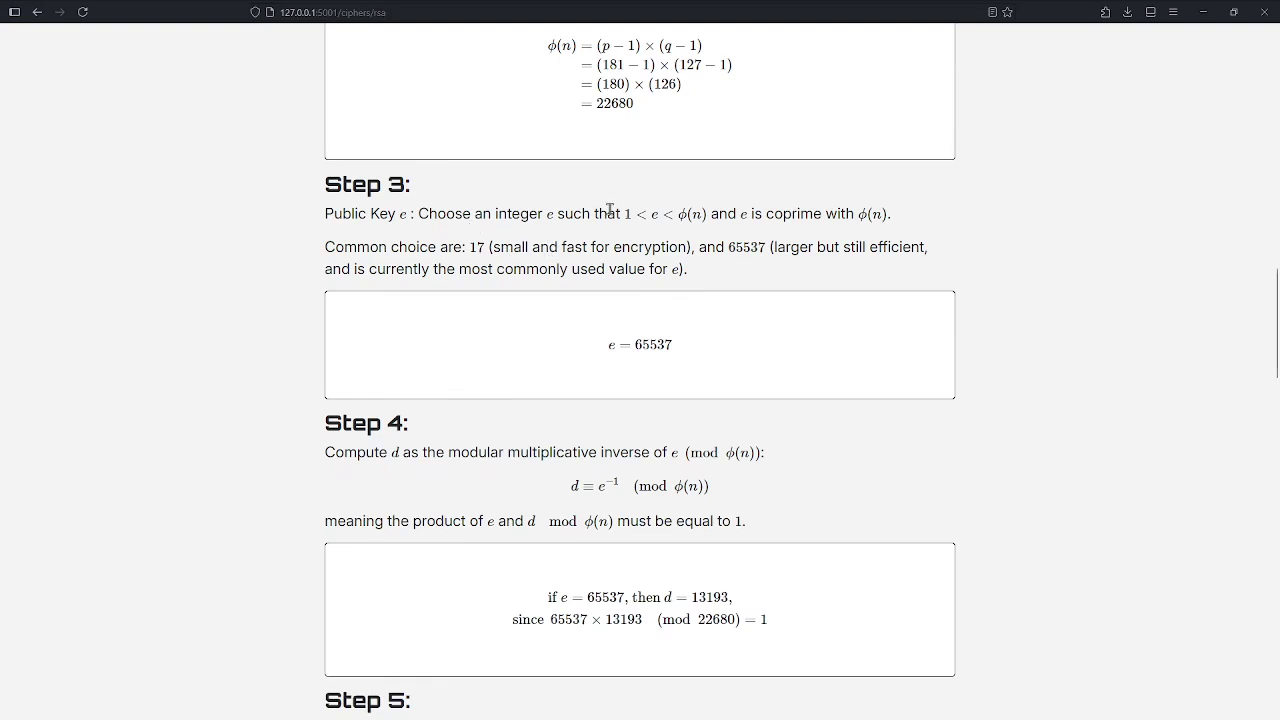
pyautogui.scroll(-1, 565, 218)
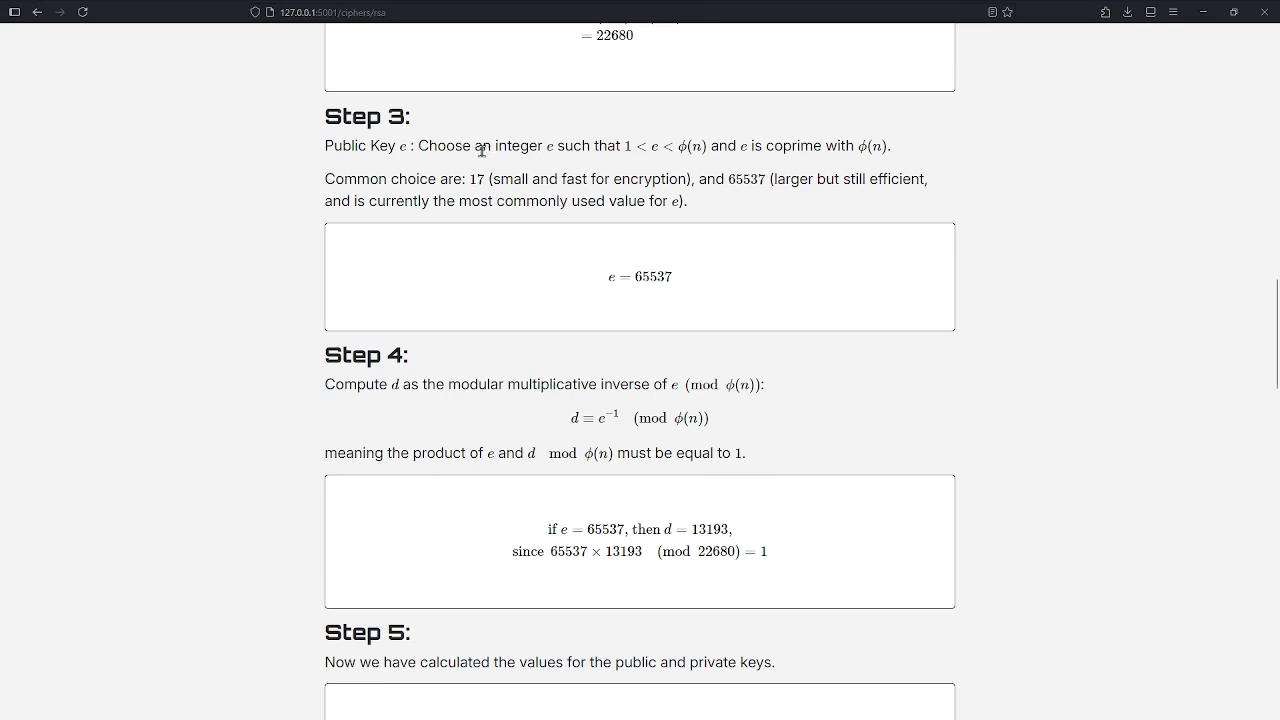
pyautogui.moveTo(419, 146); pyautogui.dragTo(778, 146)
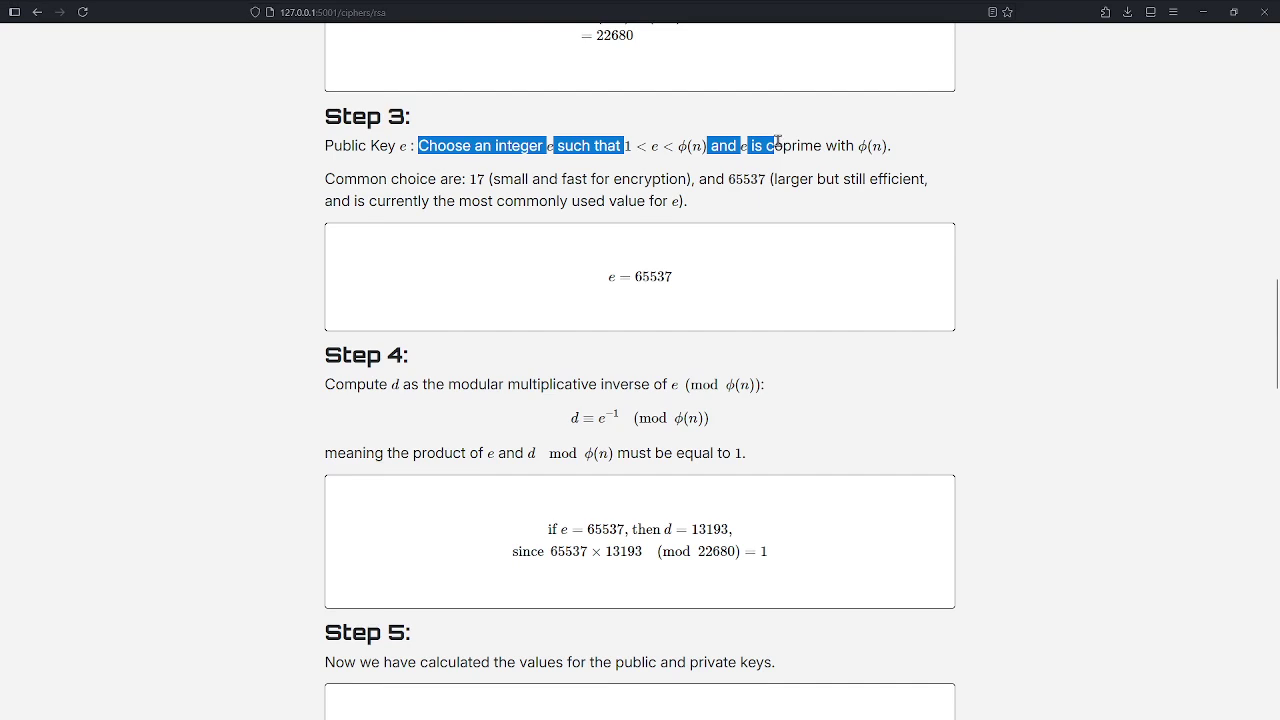
pyautogui.click(675, 287)
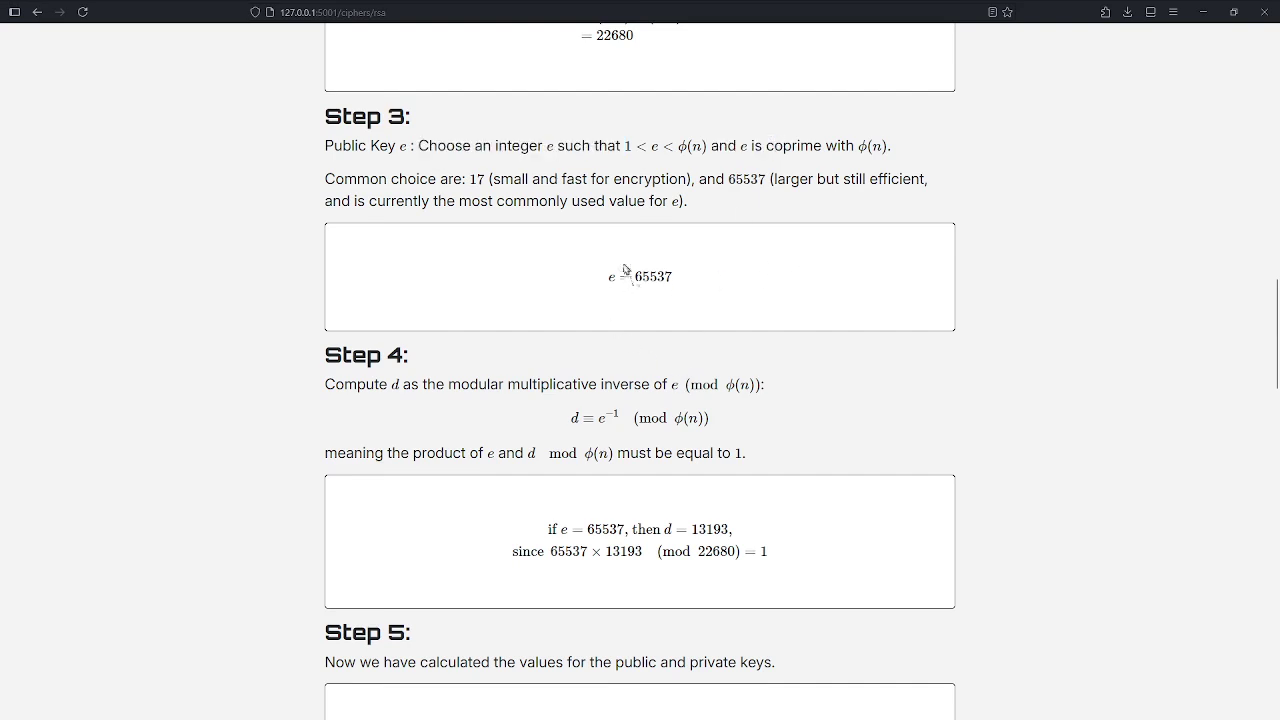
pyautogui.moveTo(325, 173); pyautogui.dragTo(741, 206)
pyautogui.click(462, 181)
pyautogui.moveTo(490, 180); pyautogui.dragTo(686, 178)
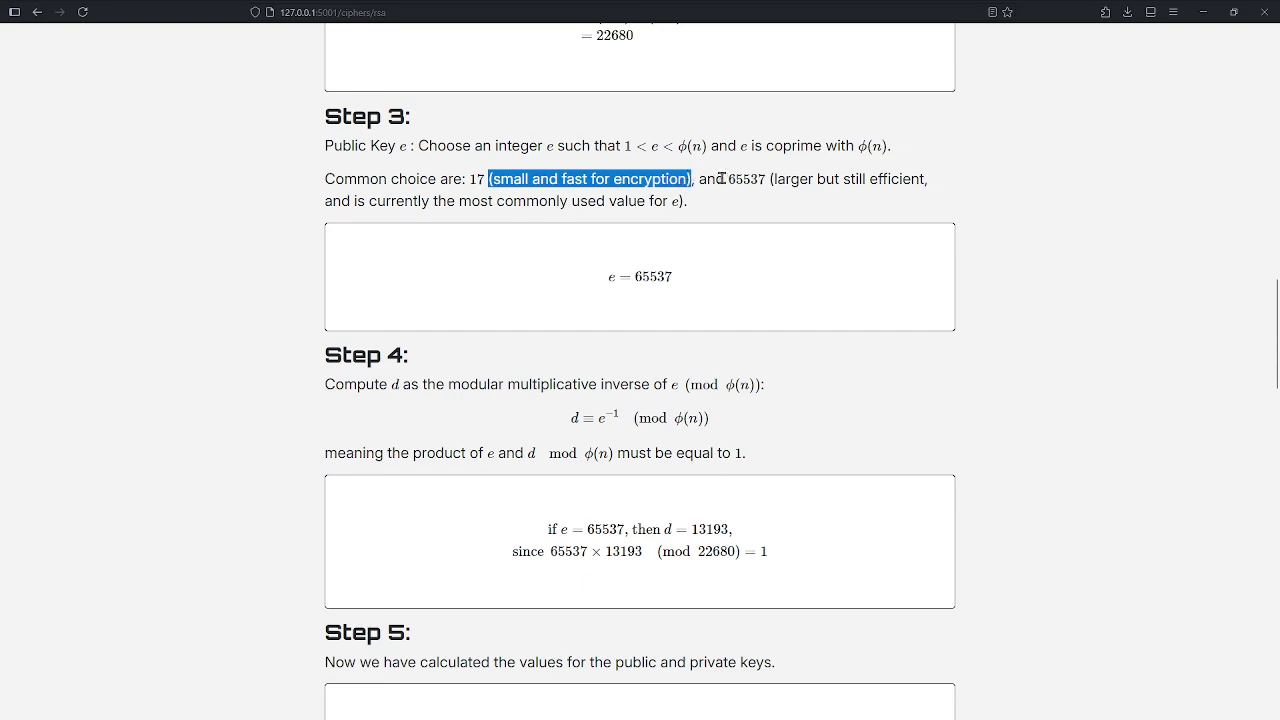
pyautogui.click(331, 377)
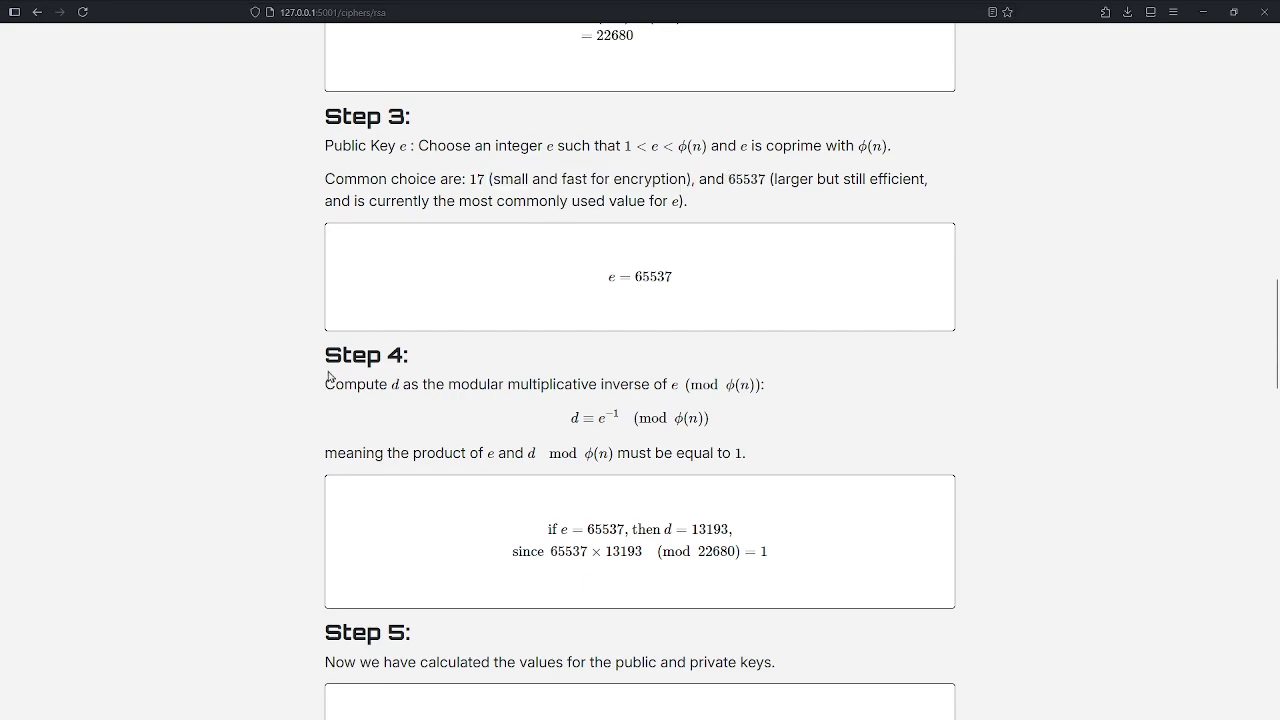
# Review Key Generation Steps 4 and 5 on computing d as the modular inverse and forming the key pair, referring back to the totient calculation
pyautogui.scroll(-2, 343, 377)
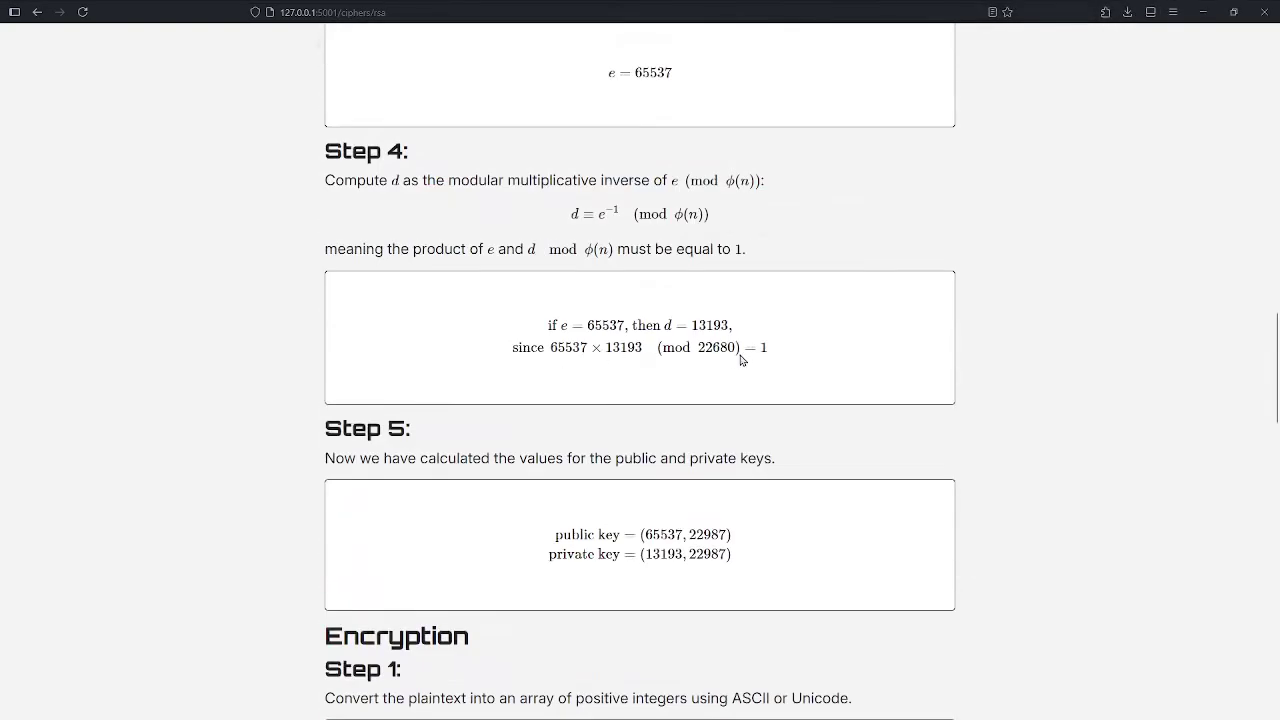
pyautogui.scroll(5, 694, 114)
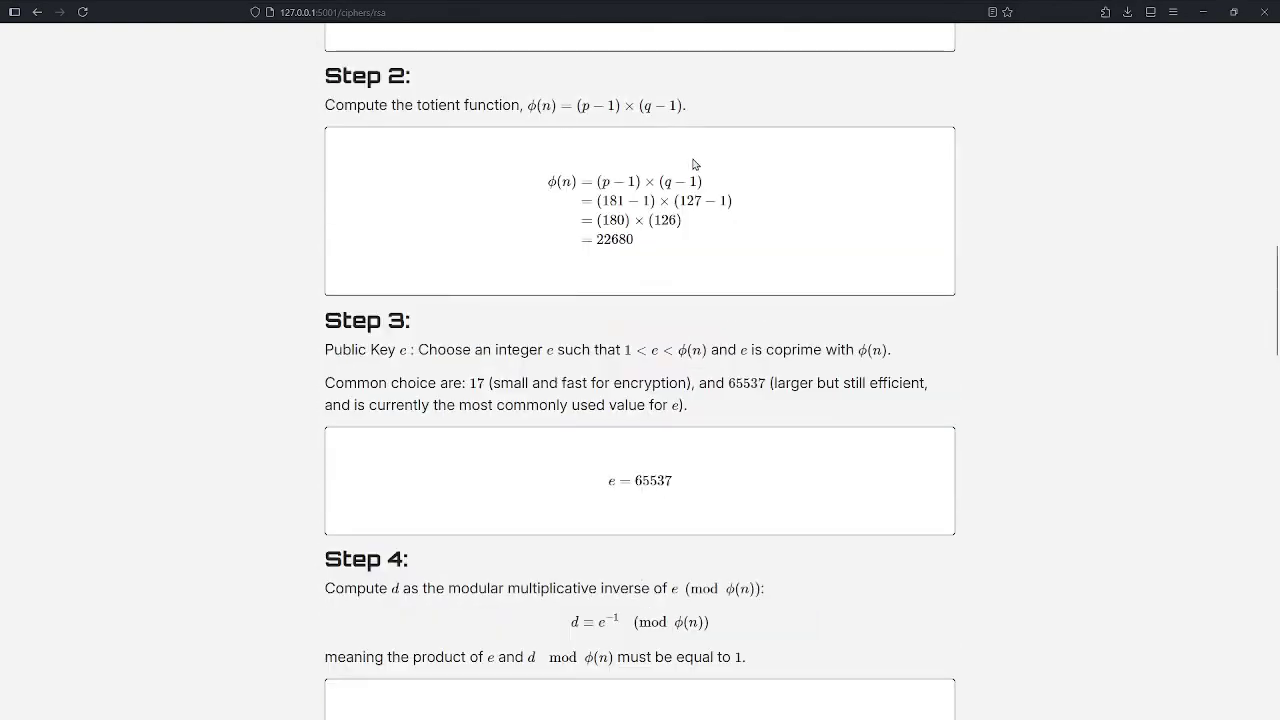
pyautogui.scroll(-1, 706, 314)
pyautogui.scroll(-3, 663, 366)
pyautogui.scroll(3, 648, 305)
pyautogui.scroll(1, 648, 305)
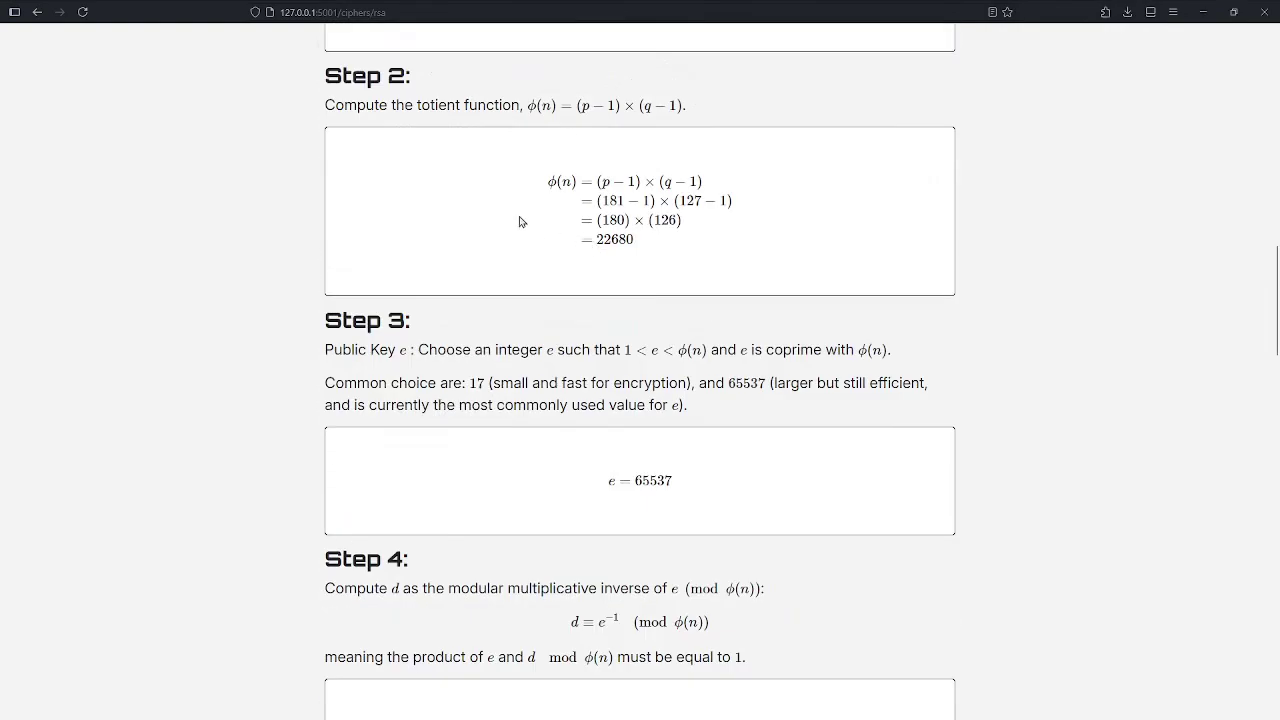
pyautogui.scroll(-5, 698, 319)
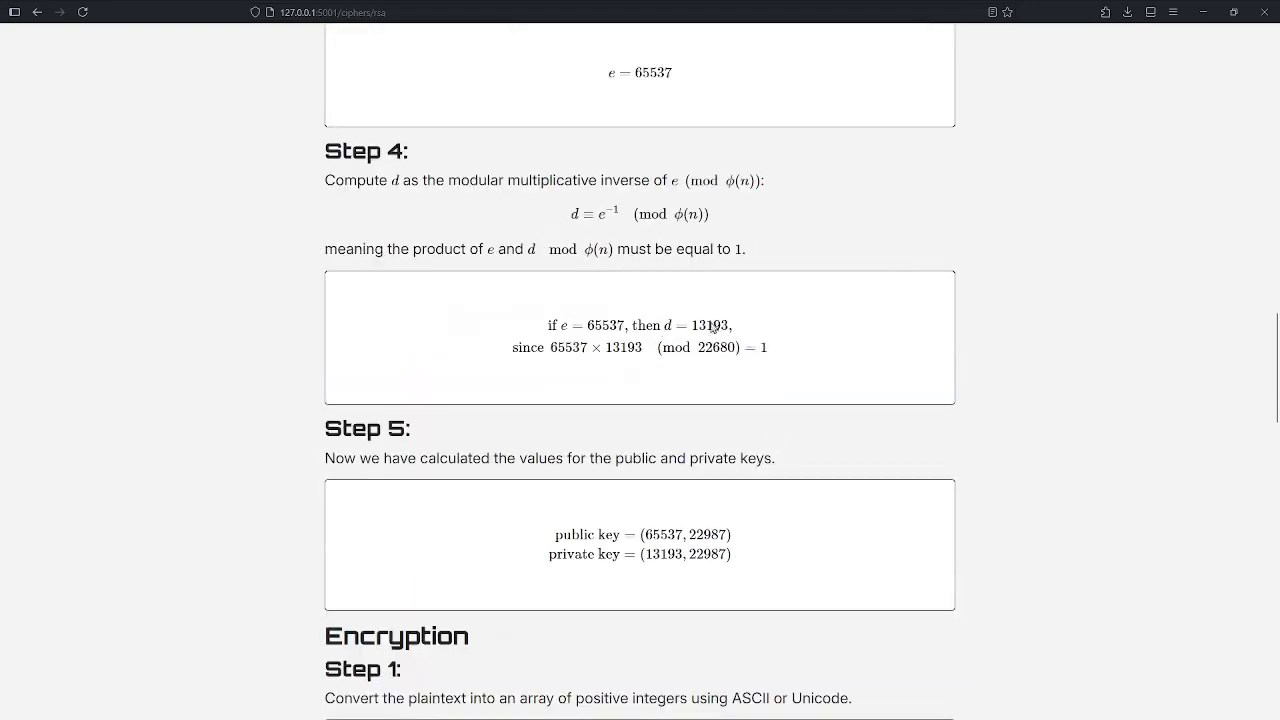
pyautogui.scroll(-3, 480, 480)
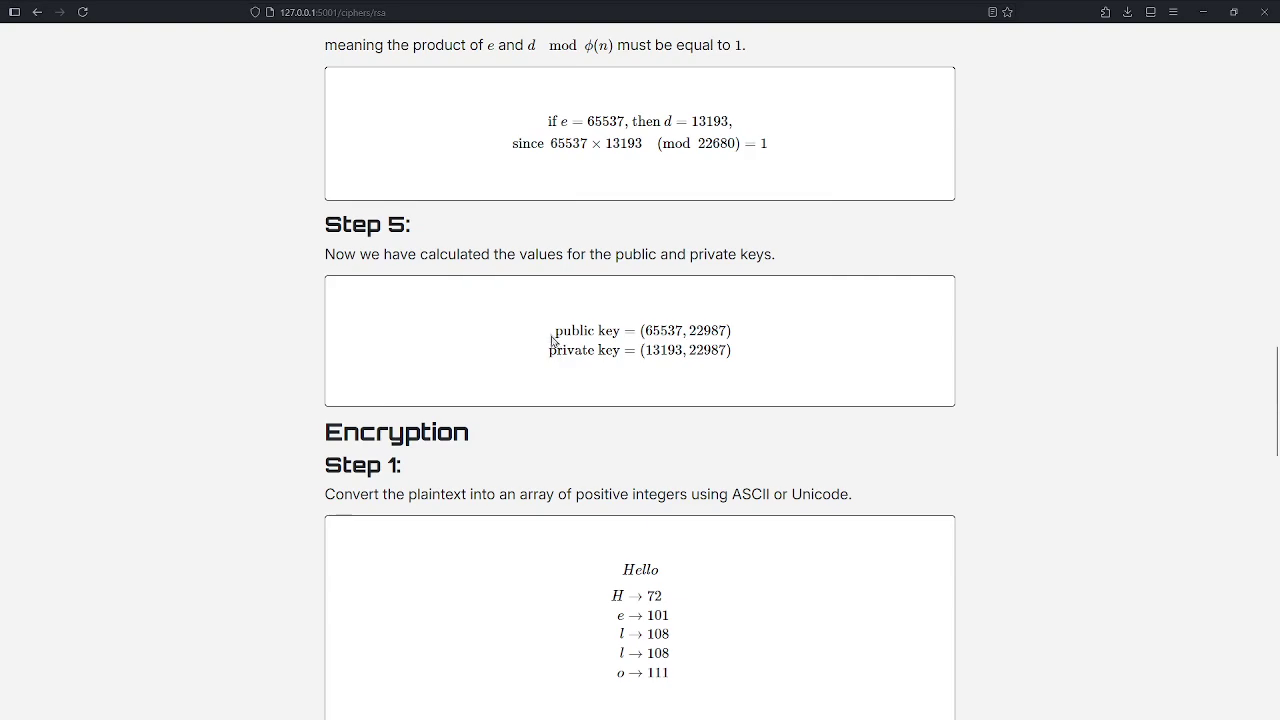
# Examine Encryption Steps 1 and 2 on converting the plaintext to integers and applying the encryption function
pyautogui.scroll(-6, 543, 363)
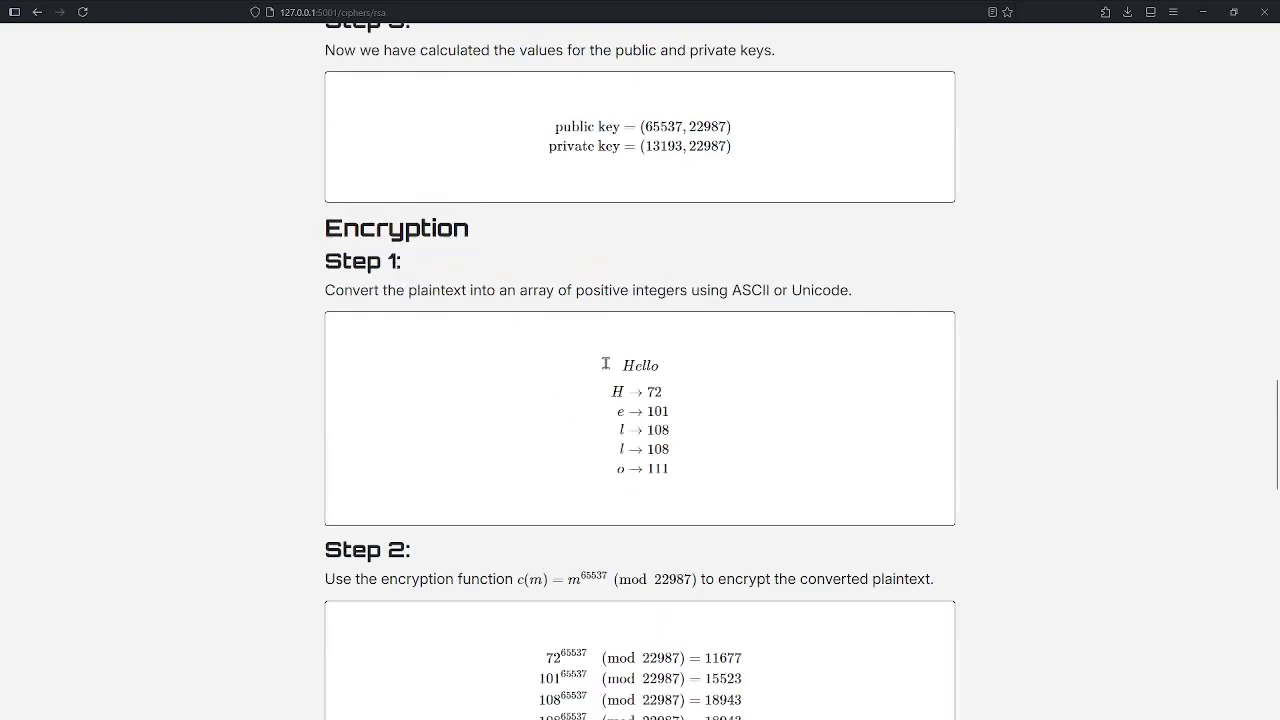
pyautogui.scroll(1, 447, 187)
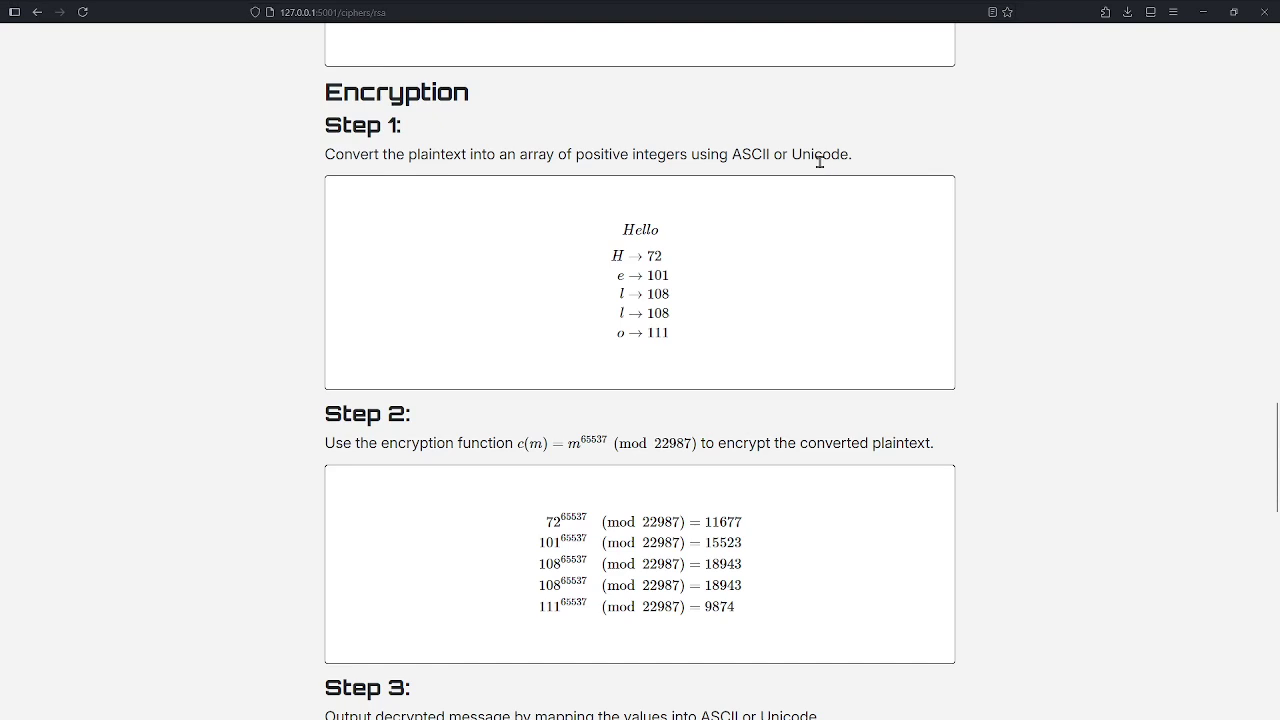
pyautogui.moveTo(733, 156); pyautogui.dragTo(765, 153)
pyautogui.click(557, 366)
pyautogui.scroll(-3, 441, 247)
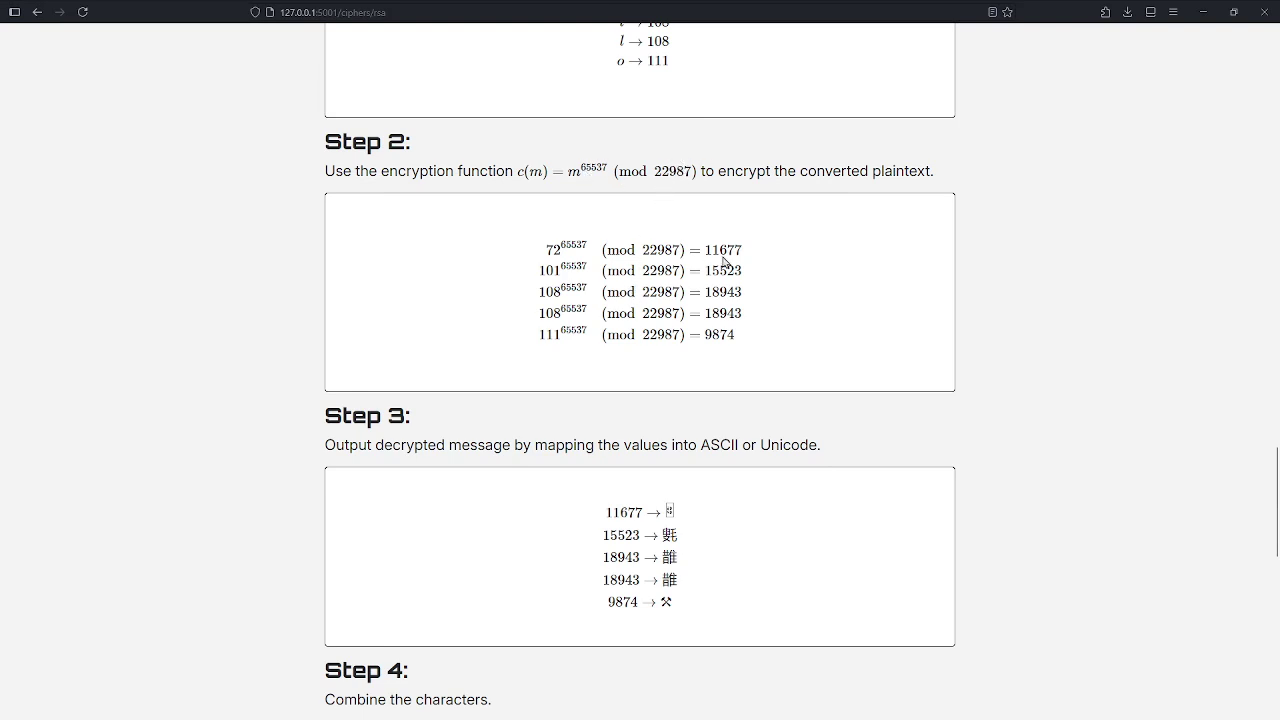
# Inspect Encryption Steps 3 and 4 on mapping the encrypted values to characters and combining them into the ciphertext
pyautogui.scroll(-2, 617, 307)
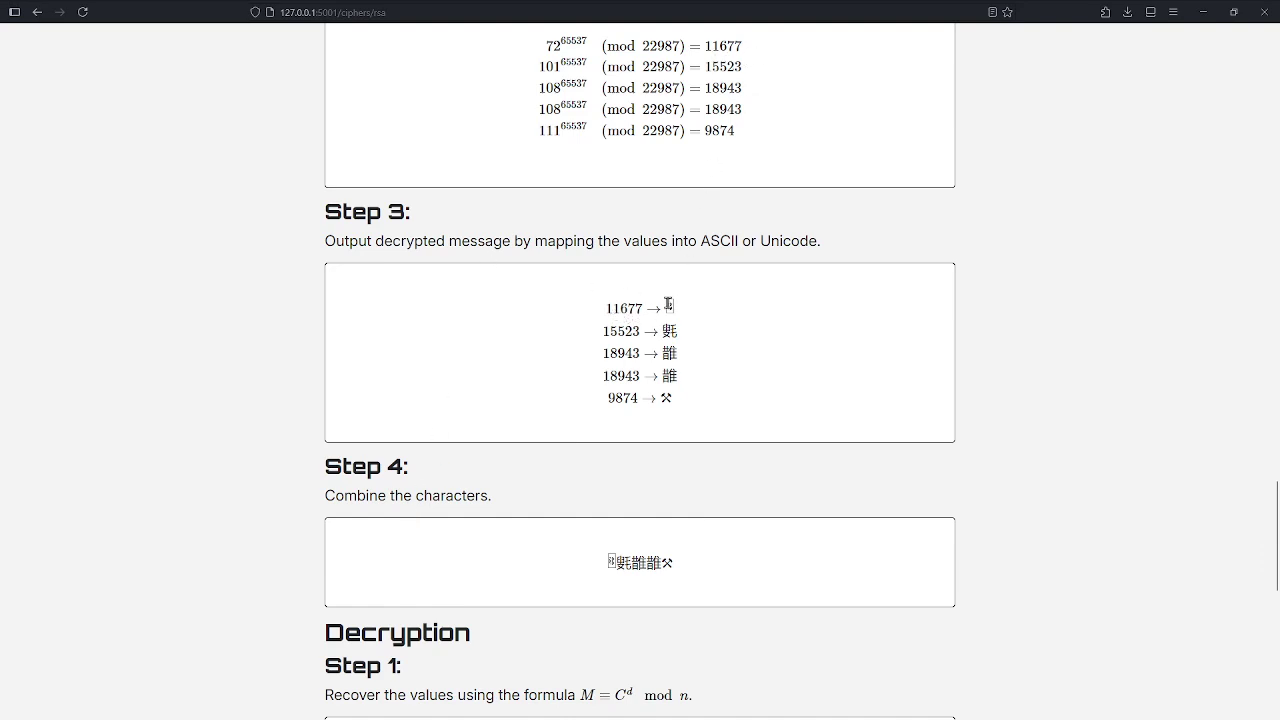
pyautogui.moveTo(668, 308); pyautogui.dragTo(691, 309)
pyautogui.moveTo(689, 309); pyautogui.dragTo(677, 310)
pyautogui.click(557, 363)
pyautogui.scroll(-2, 557, 363)
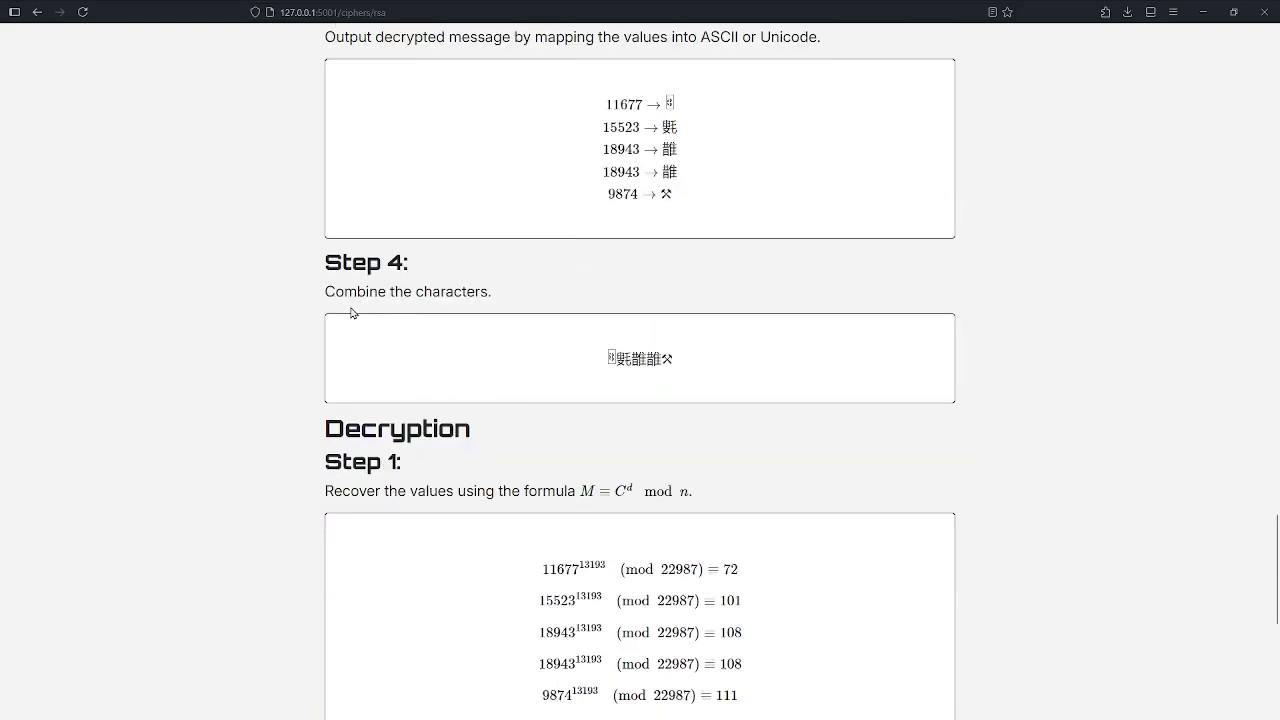
pyautogui.scroll(-1, 615, 400)
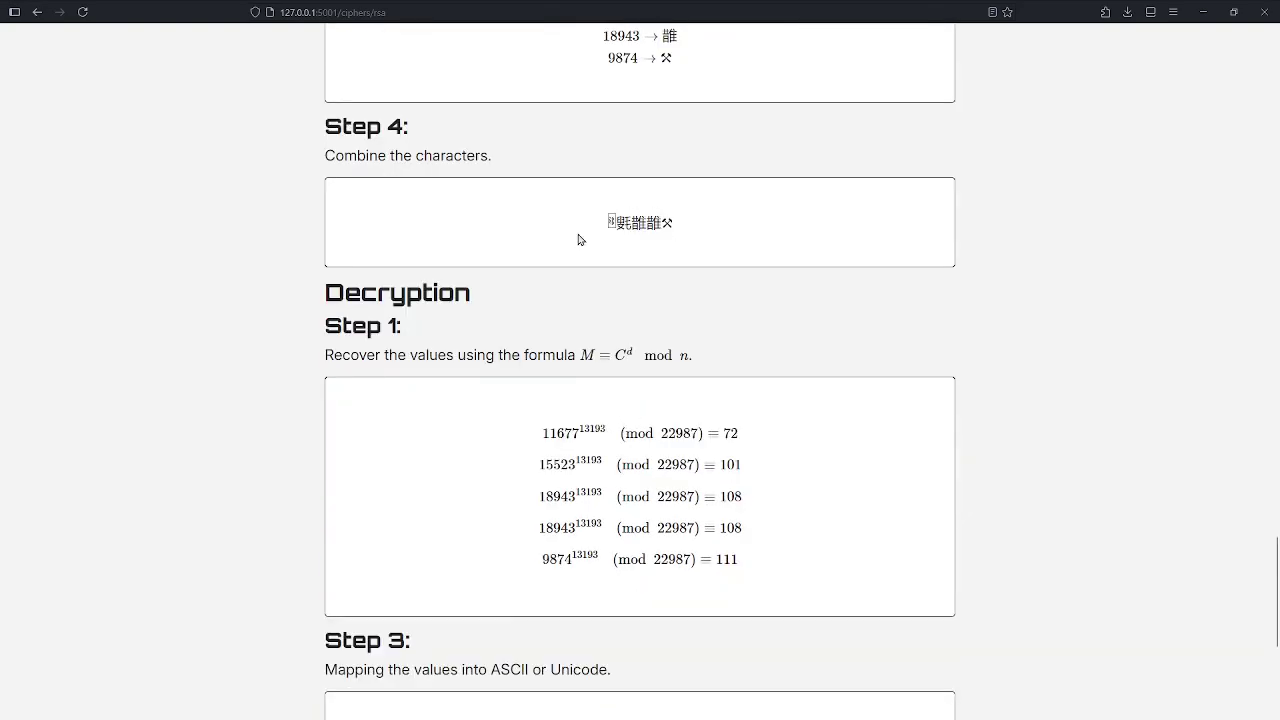
pyautogui.moveTo(601, 224); pyautogui.dragTo(703, 231)
# Review the RSA Decryption explanation on recovering the values with the private key and mapping them back to characters
pyautogui.scroll(-2, 609, 317)
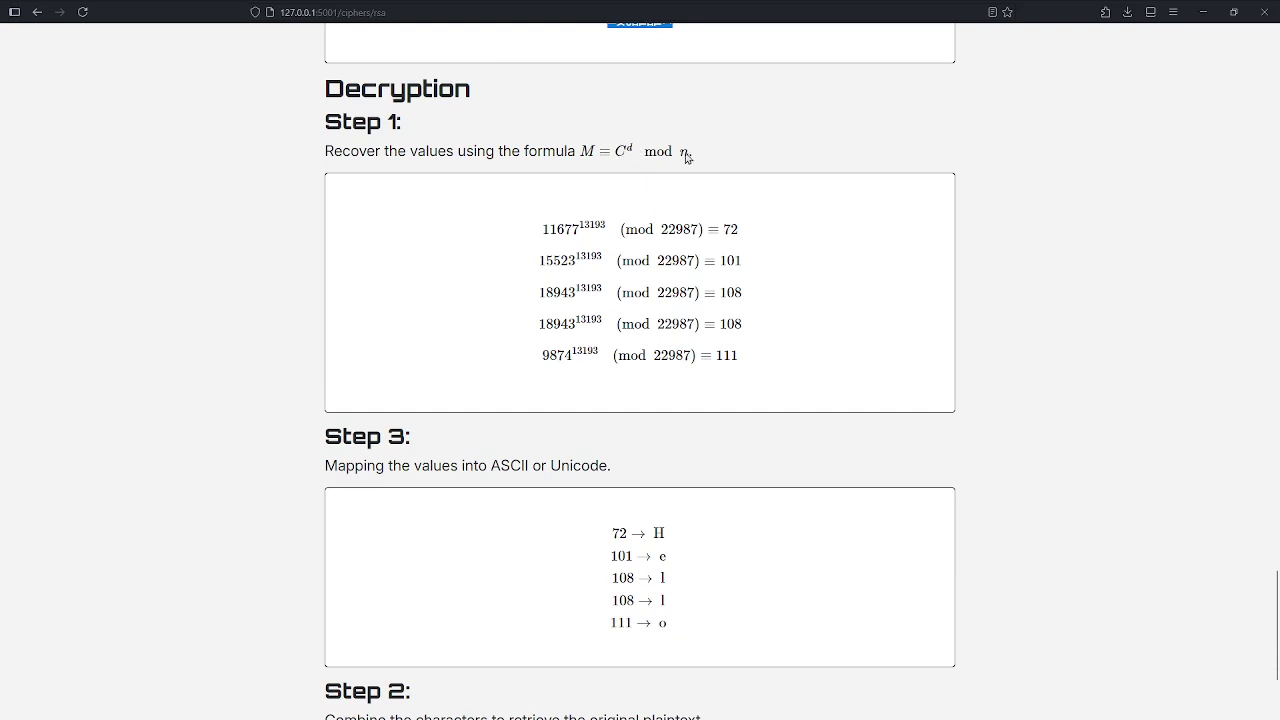
pyautogui.scroll(-3, 651, 223)
pyautogui.scroll(5, 640, 246)
pyautogui.scroll(-5, 683, 400)
# Copy the RSA-encrypted output into the input textbox, decrypt it with the generated keys, and check the decrypted text
pyautogui.scroll(7, 680, 402)
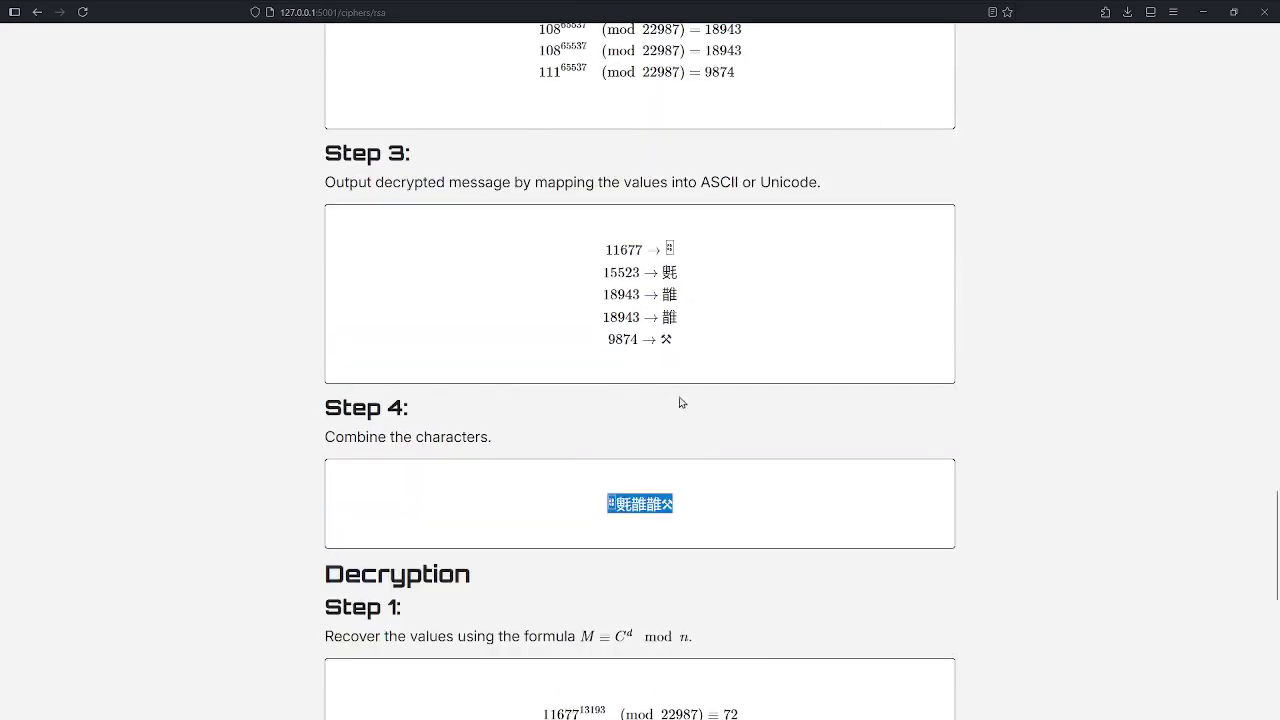
pyautogui.scroll(15, 680, 402)
pyautogui.scroll(-2, 574, 286)
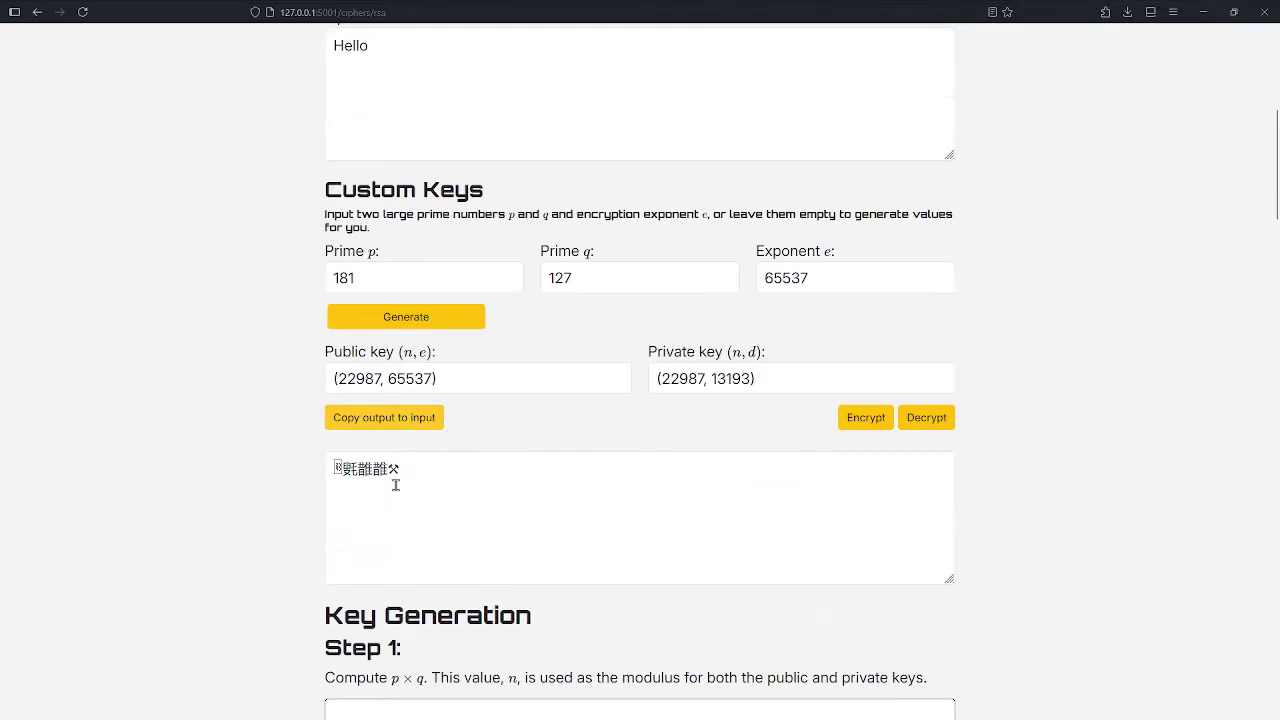
pyautogui.click(428, 418)
pyautogui.scroll(1, 408, 251)
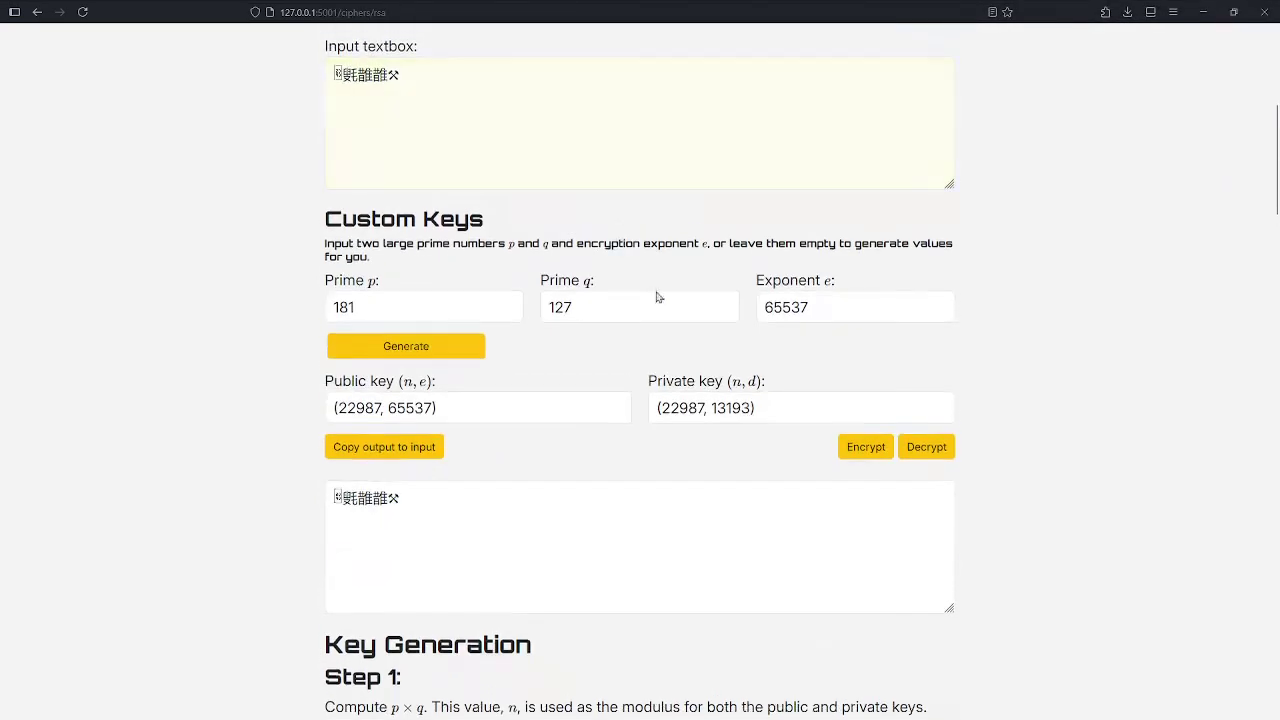
pyautogui.click(926, 447)
pyautogui.scroll(-5, 941, 456)
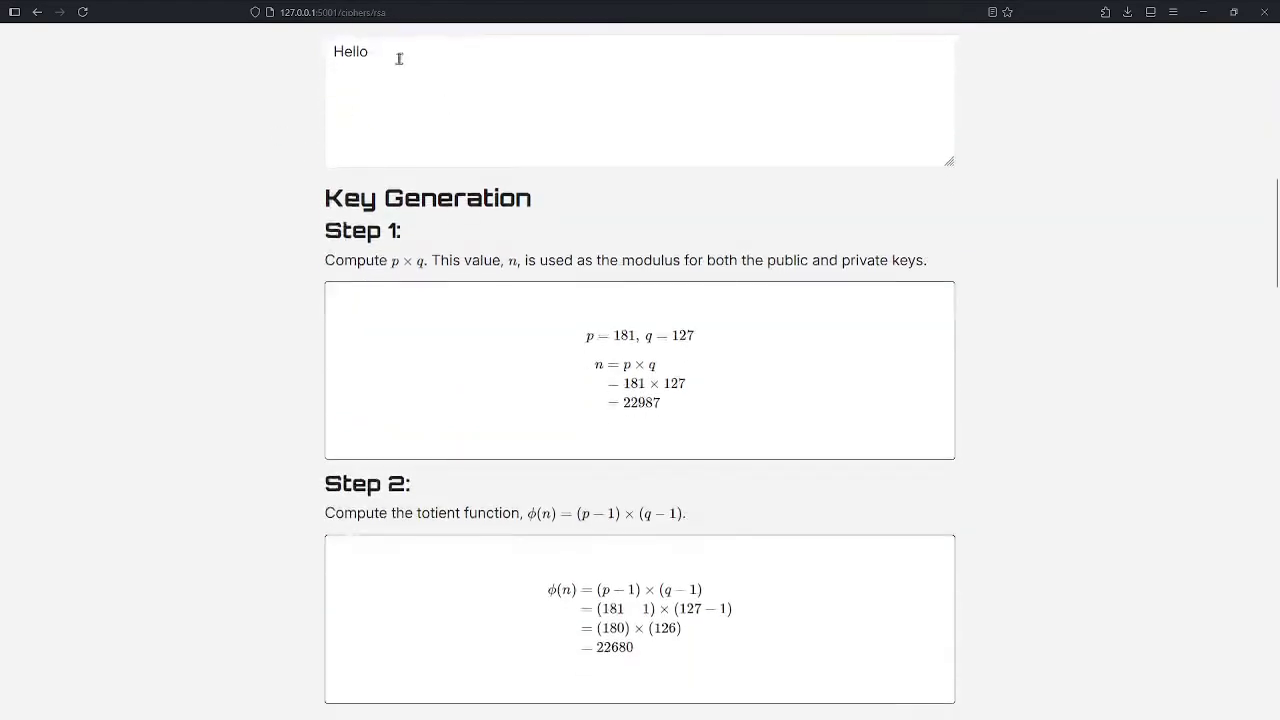
pyautogui.moveTo(397, 51); pyautogui.dragTo(257, 45)
pyautogui.click(280, 56)
# Return to the FieldSecure home page and switch to OBS
pyautogui.scroll(10, 357, 214)
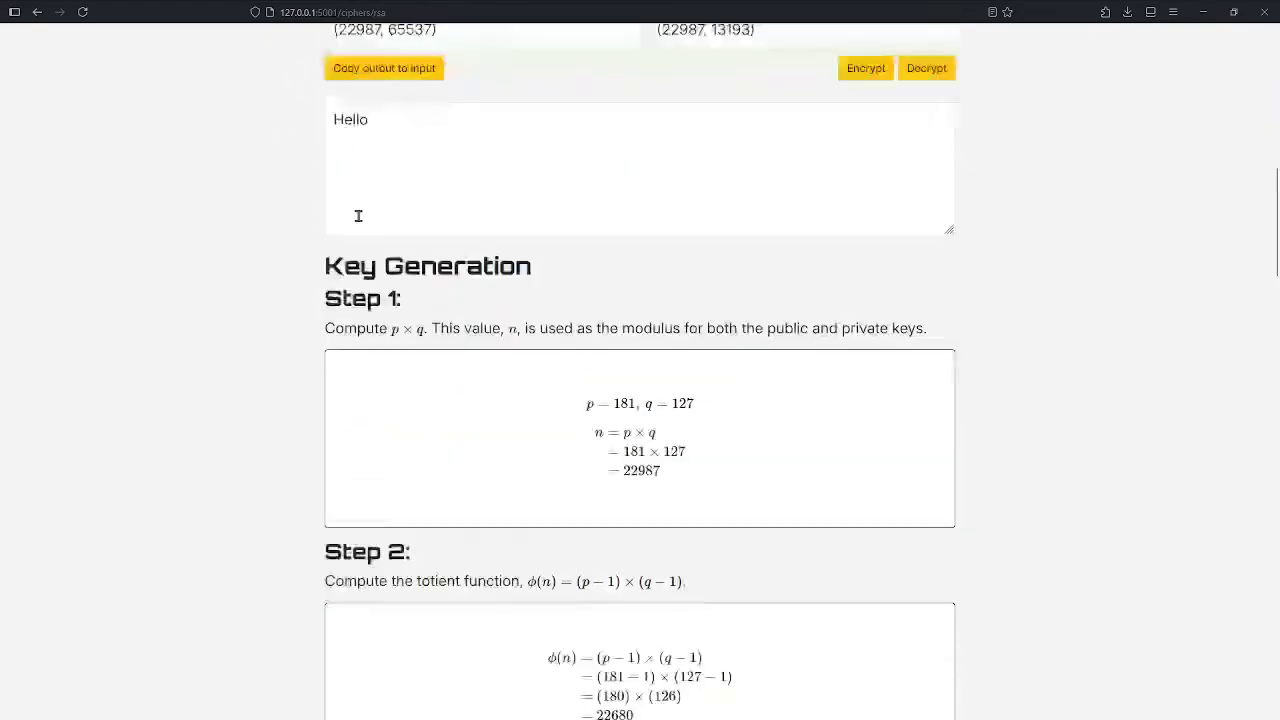
pyautogui.click(418, 66)
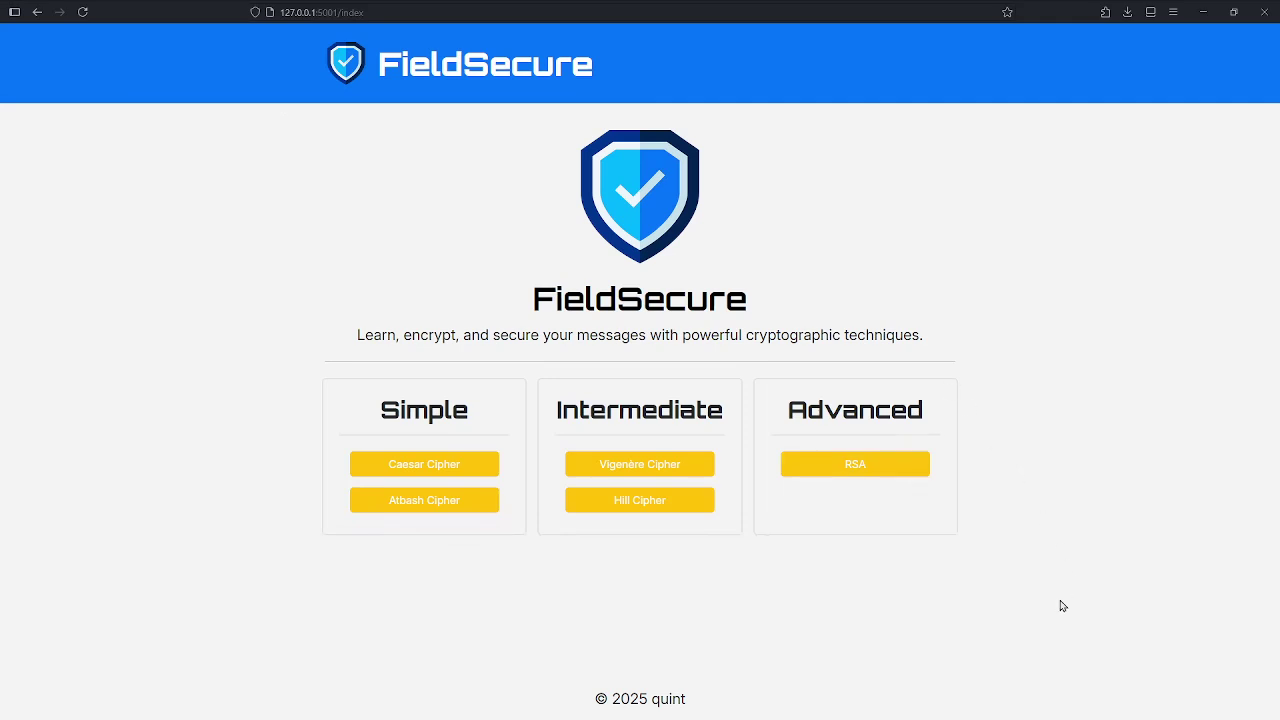
pyautogui.hotkey('alt', 'Tab')
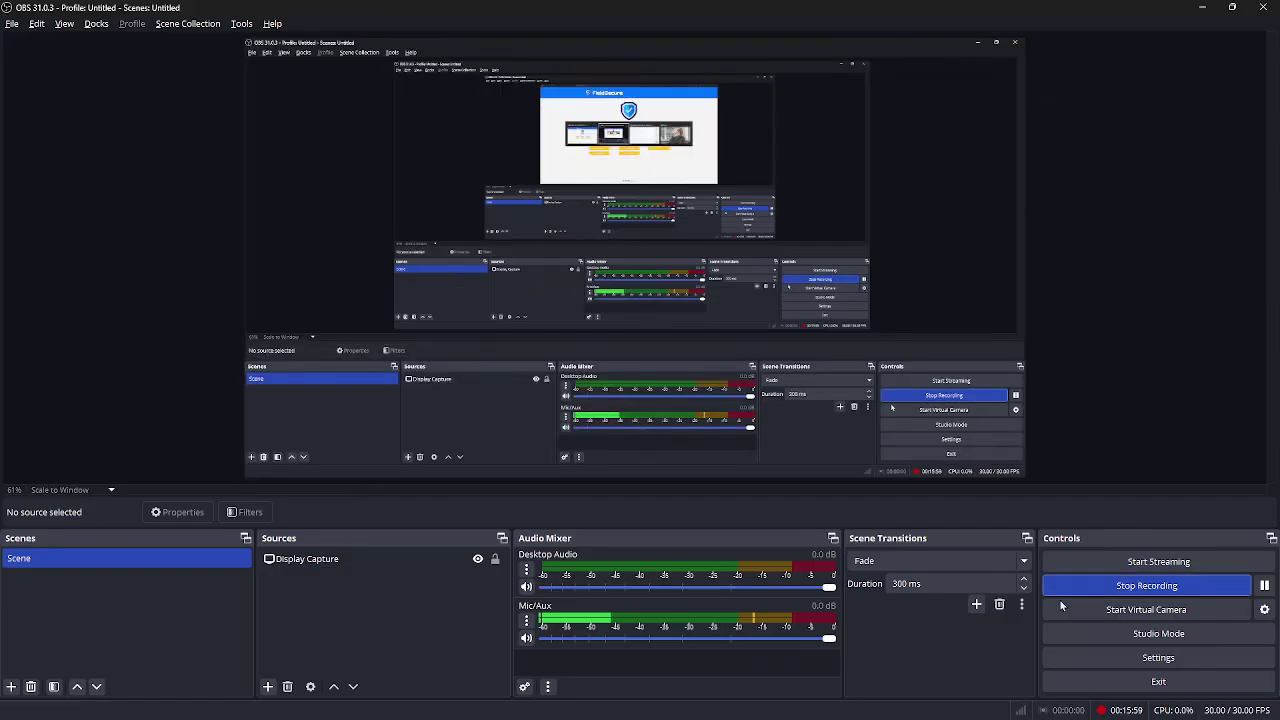